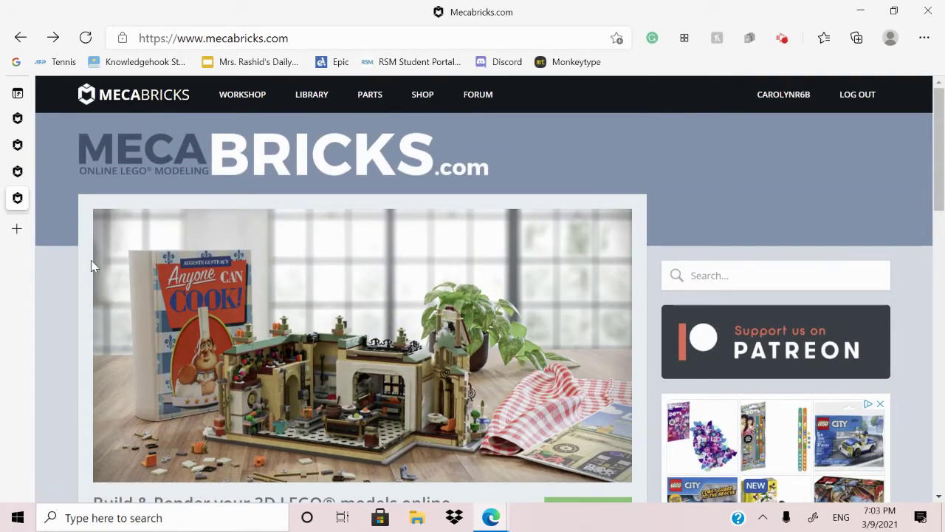
Step: Look over the home page, including the start banner and the gallery of discoverable models
scroll(318, 336, "down", 3)
scroll(330, 344, "up", 3)
scroll(332, 347, "down", 3)
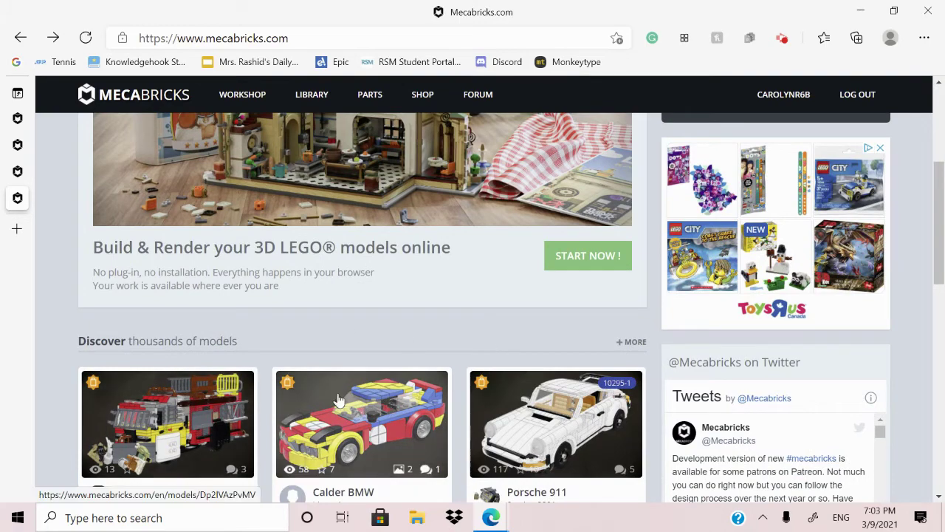
scroll(554, 421, "down", 3)
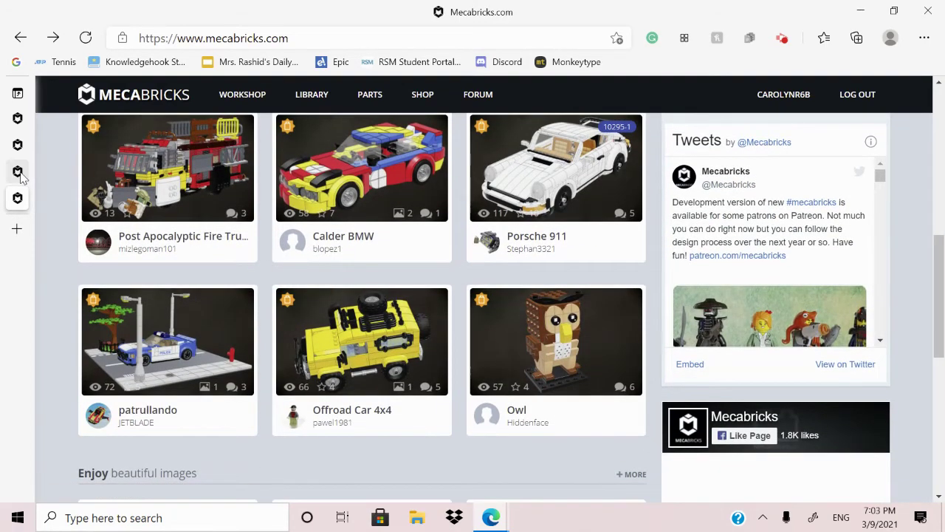
Step: Switch to the account library page and look through the saved models in the "cool things" folder
left_click(17, 171)
scroll(612, 411, "down", 5)
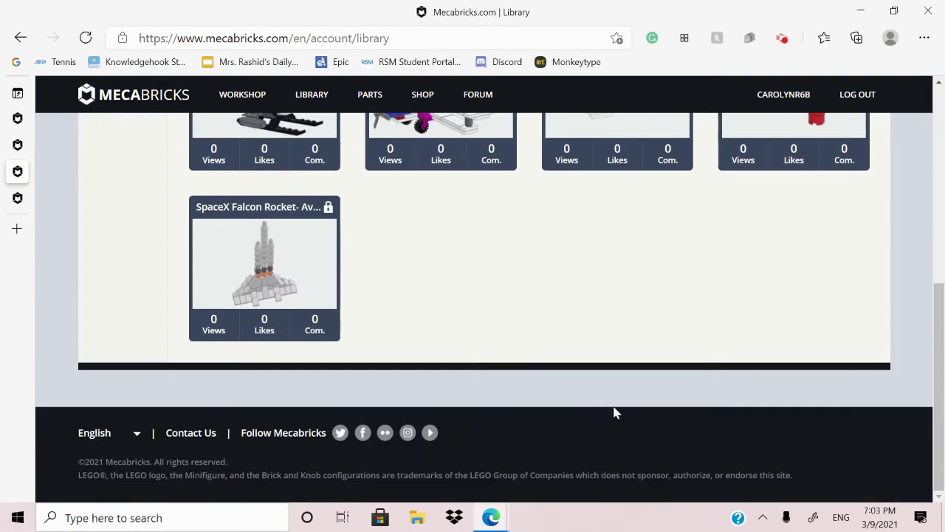
scroll(568, 378, "up", 3)
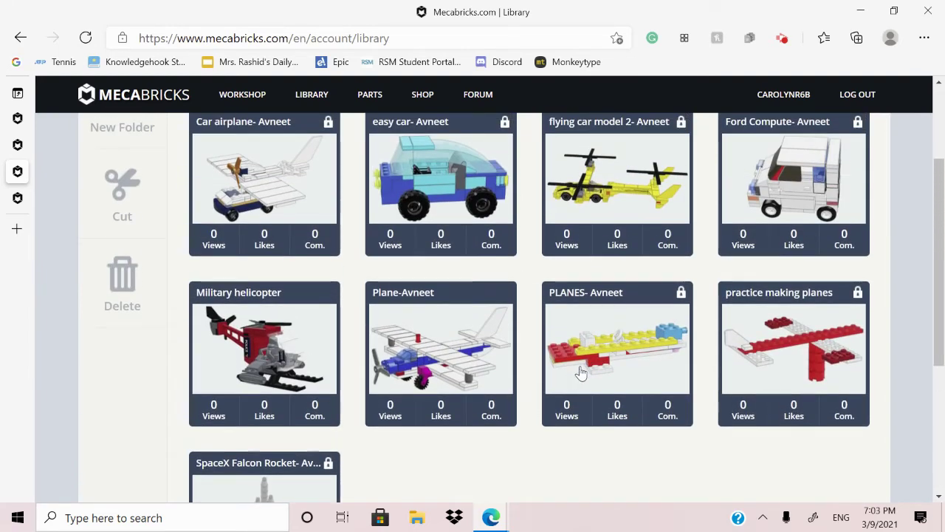
scroll(580, 372, "up", 2)
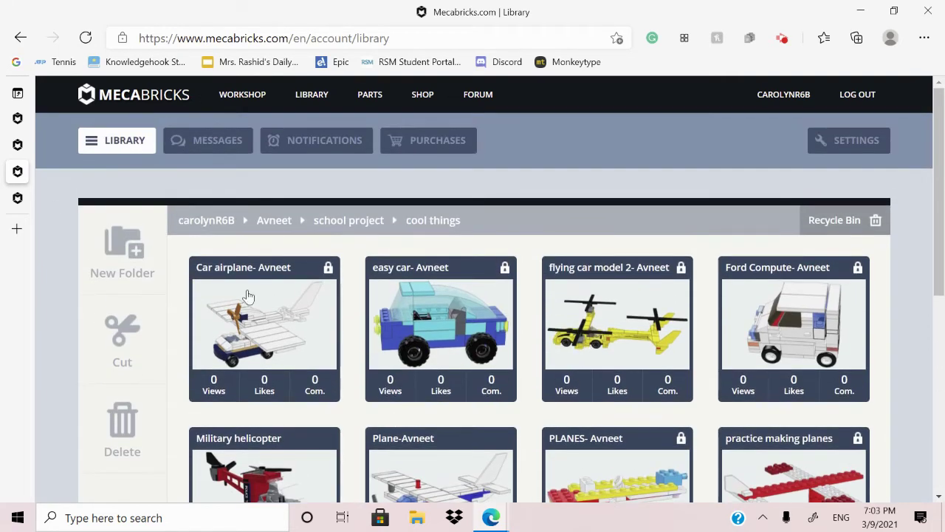
Step: Return to the Mecabricks home page and view the START NOW option for building and rendering models online
left_click(18, 198)
scroll(260, 254, "up", 10)
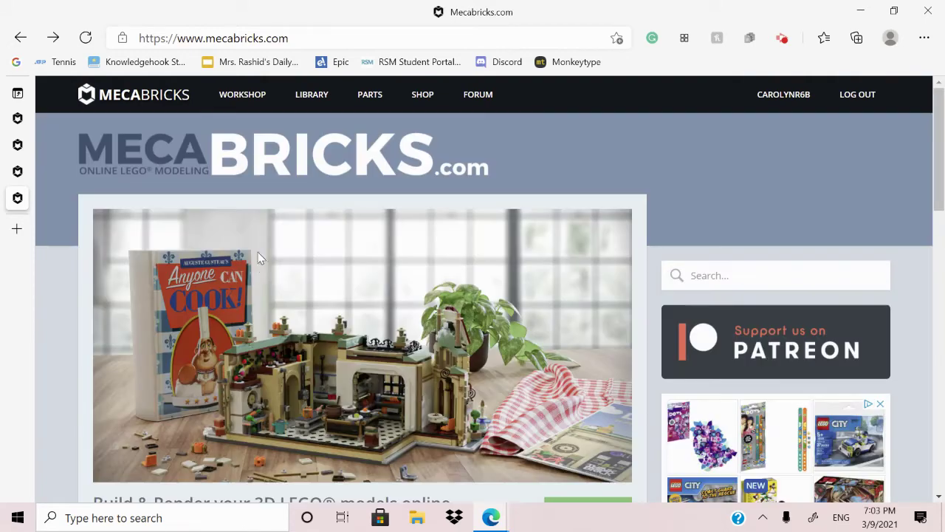
scroll(289, 301, "down", 3)
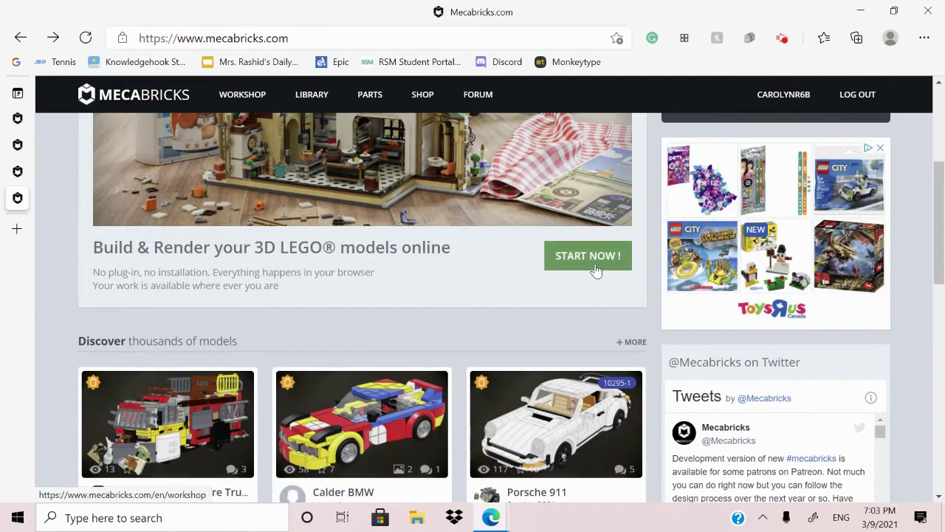
scroll(574, 259, "up", 3)
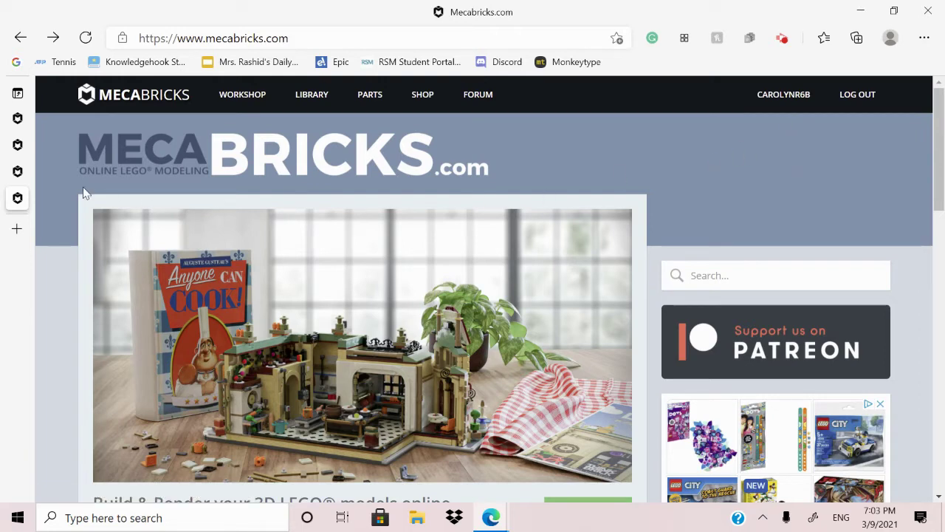
Step: Switch to the workshop page with the white plane model and view it from another angle
mouse_move(18, 154)
left_click(18, 118)
right_click_drag(341, 341, 87, 350)
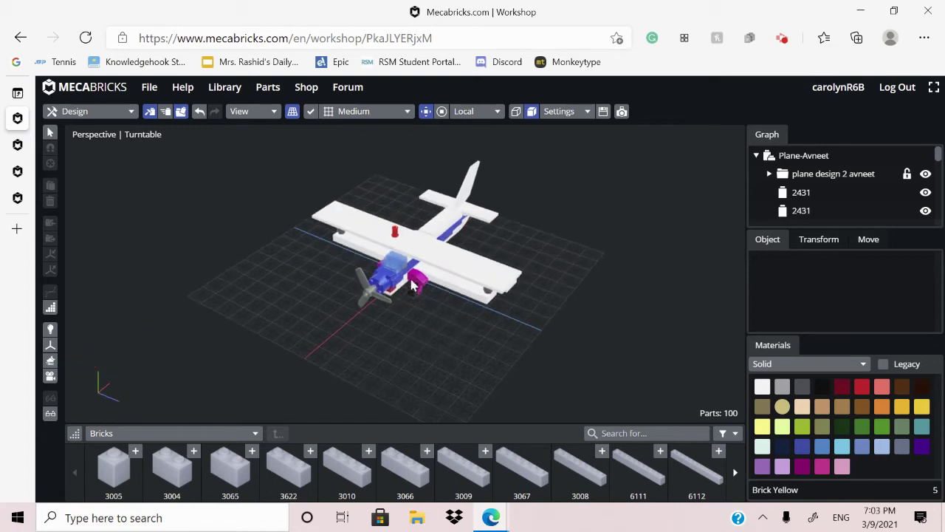
Step: Move the Flat Tile 2X4 off the plane's upper wing, put it back in place, and deselect it
left_click(464, 263)
left_click_drag(412, 303, 372, 338)
right_click_drag(371, 338, 441, 359)
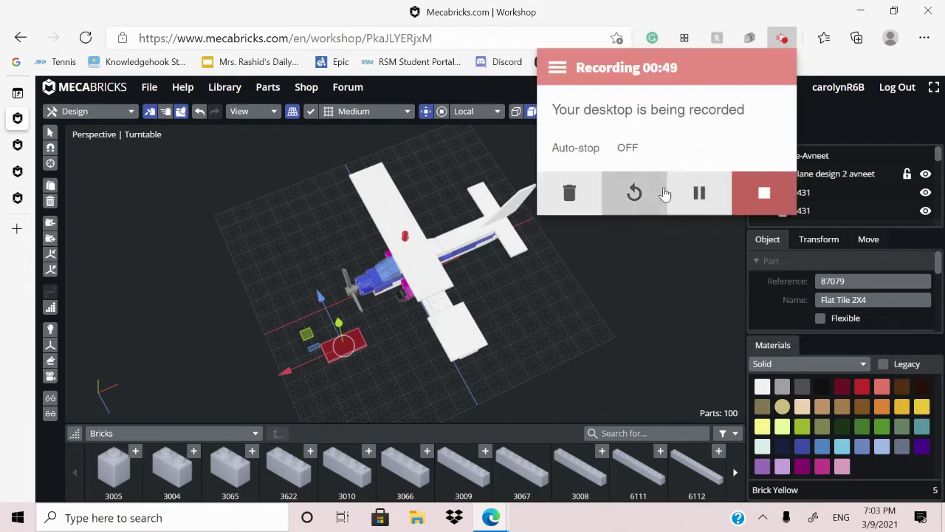
left_click_drag(627, 274, 428, 306)
left_click(390, 312)
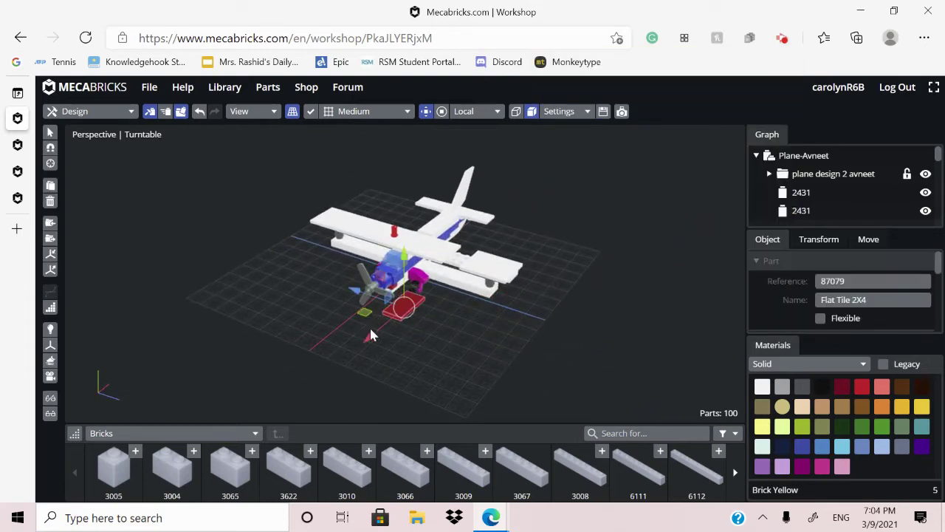
left_click_drag(371, 331, 443, 286)
left_click(434, 334)
Step: Look through the available parts in the Bricks category
scroll(463, 484, "down", 1)
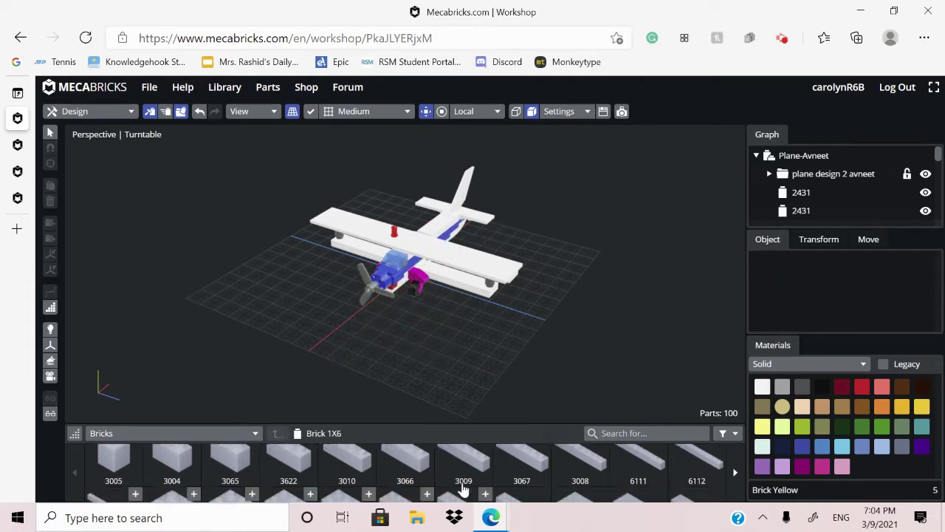
scroll(463, 488, "down", 4)
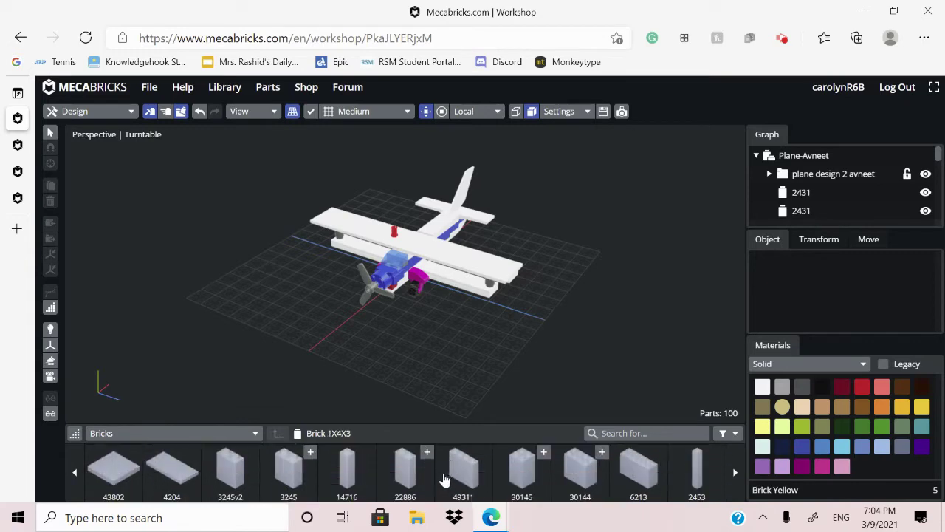
scroll(444, 476, "up", 3)
Step: Browse the part categories, showing Windscreens And Cockpits, Wheel Bases, and Tyres And Rims - Special
left_click(200, 432)
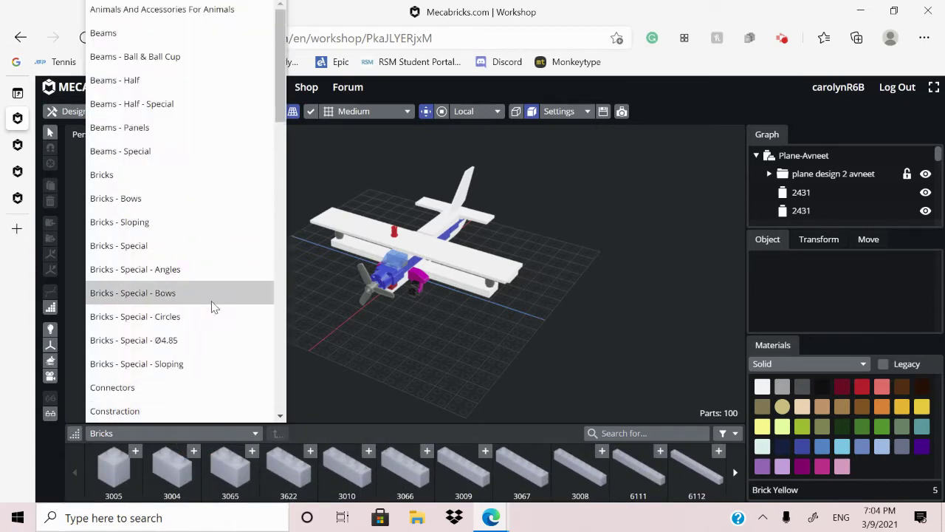
scroll(164, 92, "down", 15)
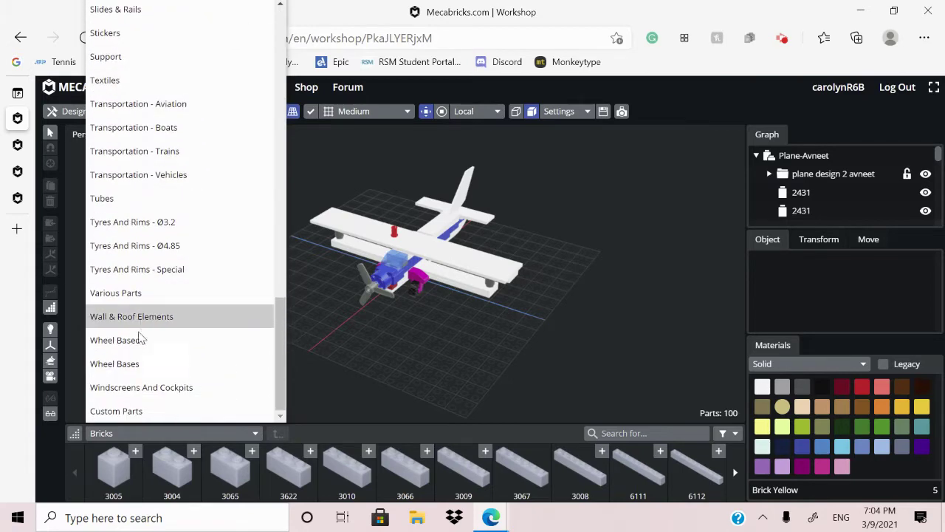
left_click(133, 387)
left_click(175, 439)
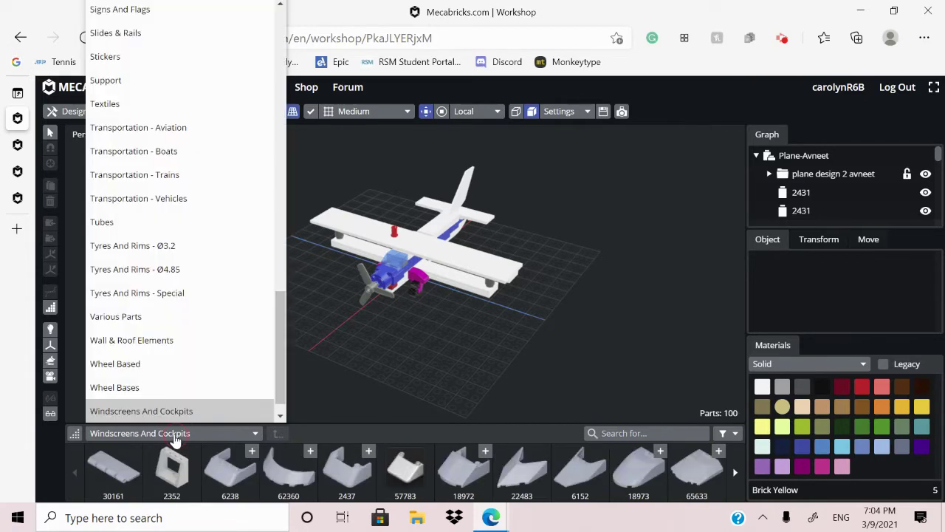
left_click(156, 386)
left_click(169, 437)
left_click(167, 323)
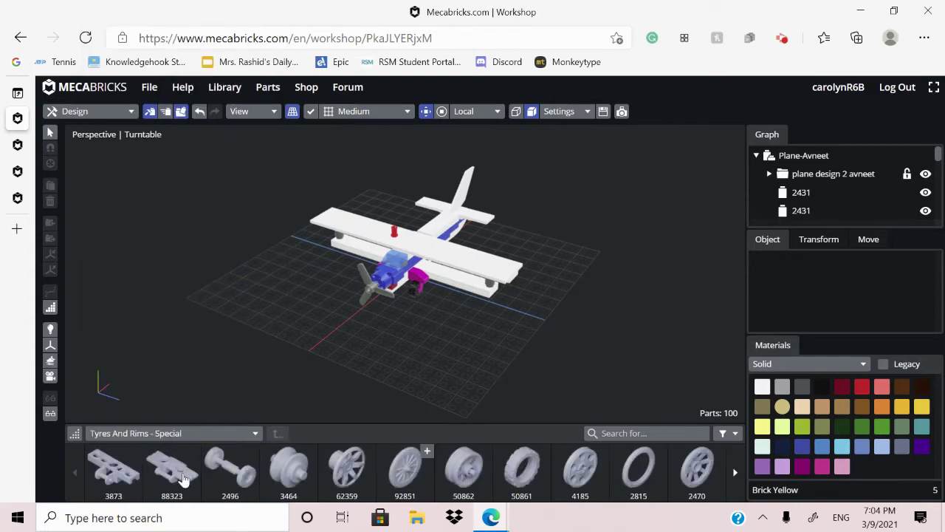
scroll(192, 467, "down", 2)
scroll(195, 460, "up", 2)
left_click(195, 434)
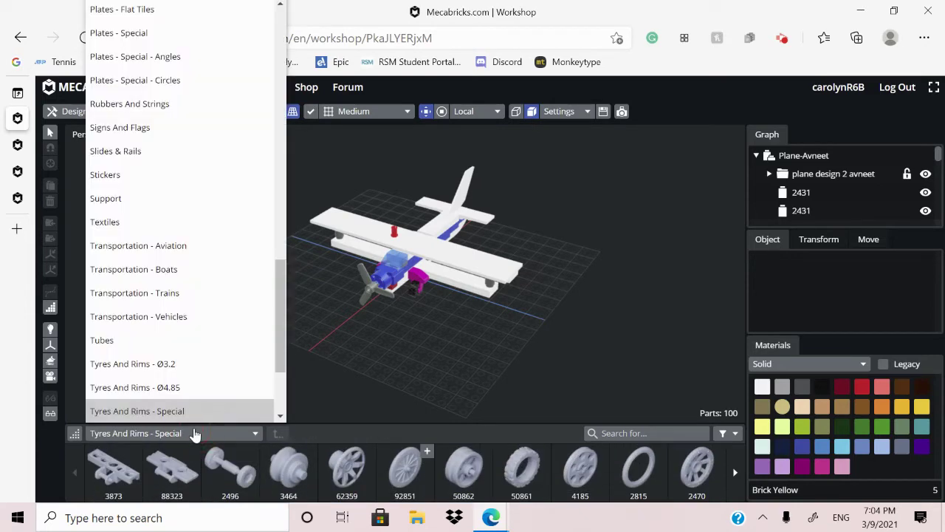
scroll(148, 373, "up", 4)
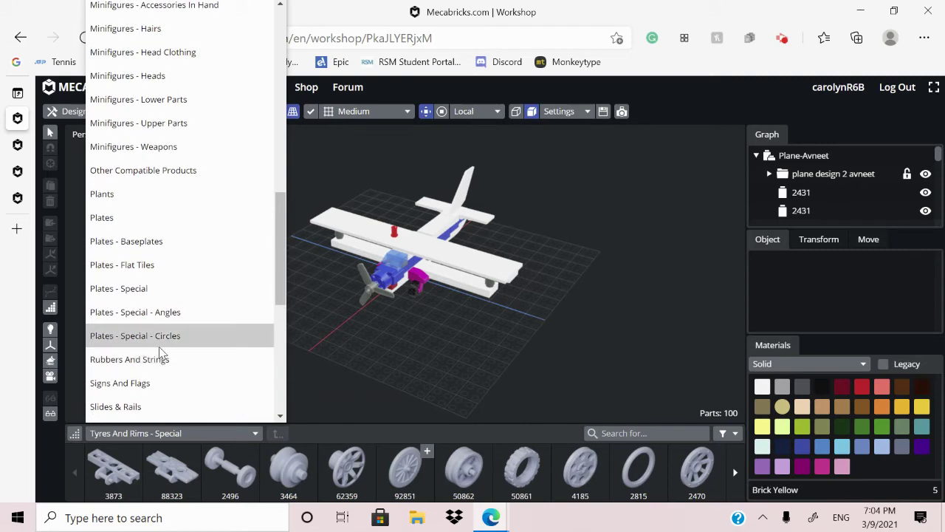
Step: Search the parts catalogue for 7456 and clear the search text
left_click(674, 436)
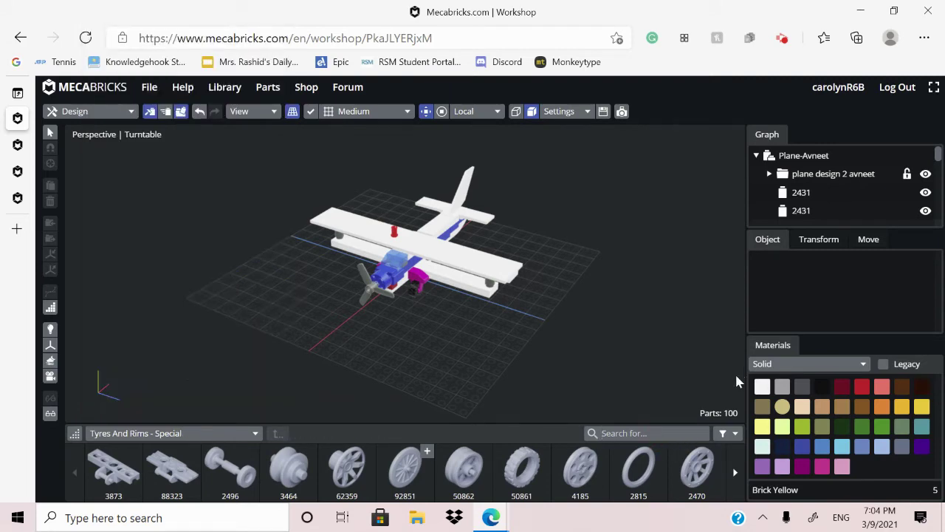
type("7456")
key("Return")
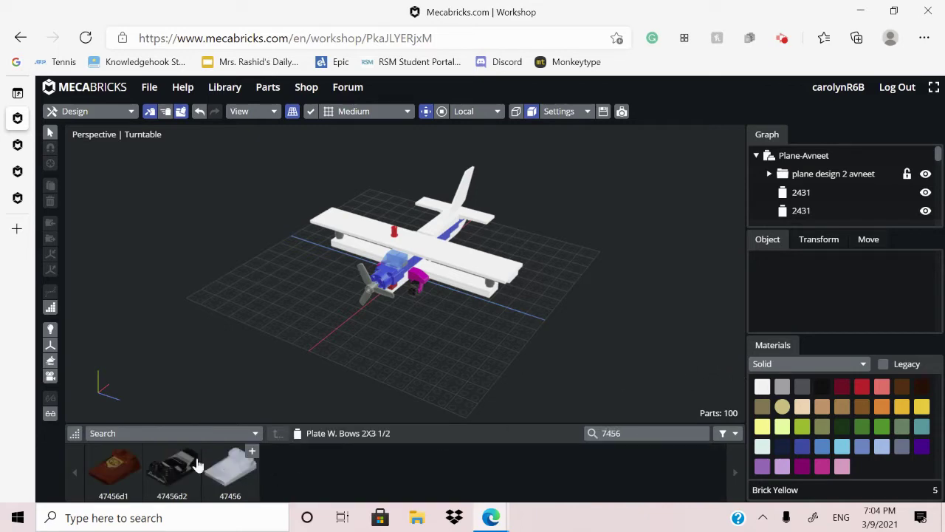
double_click(648, 429)
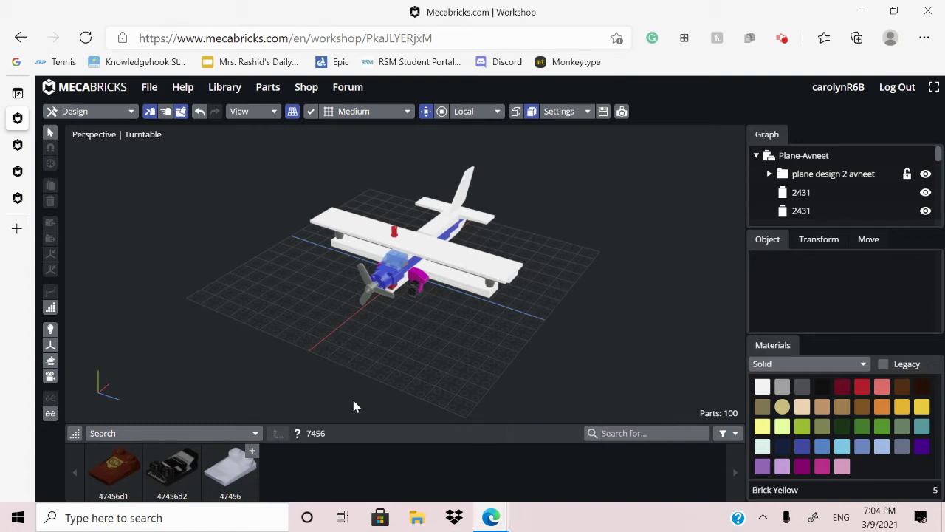
Step: Show the parts in the Wheel Based category, followed by the Tyres And Rims - Special category
left_click(181, 433)
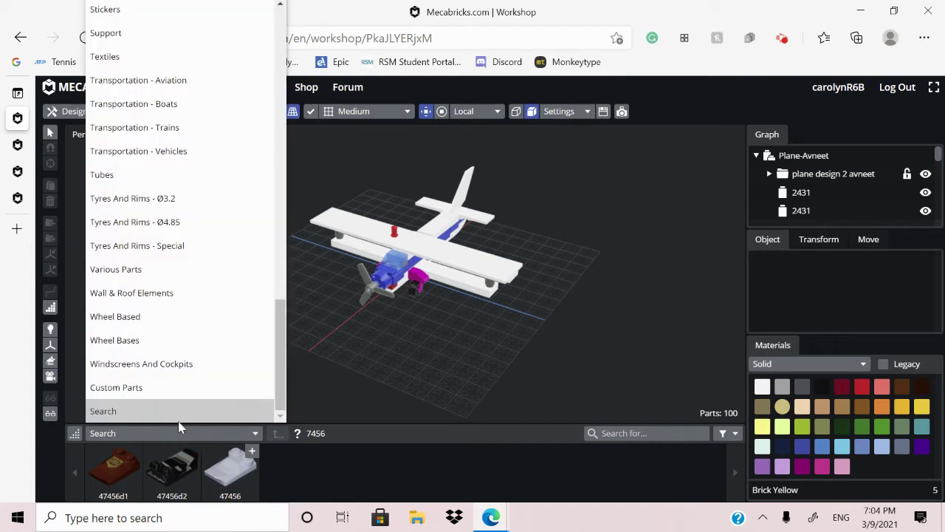
left_click(143, 310)
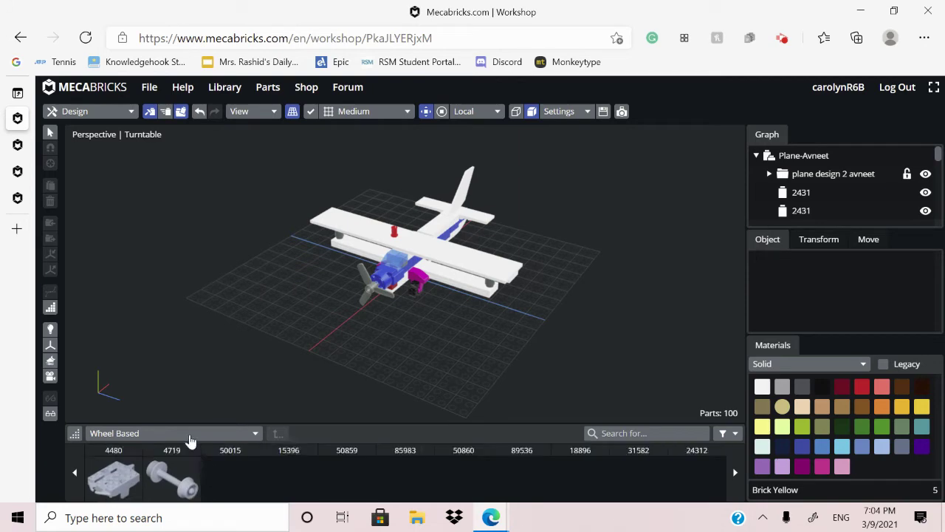
left_click(175, 429)
left_click(170, 340)
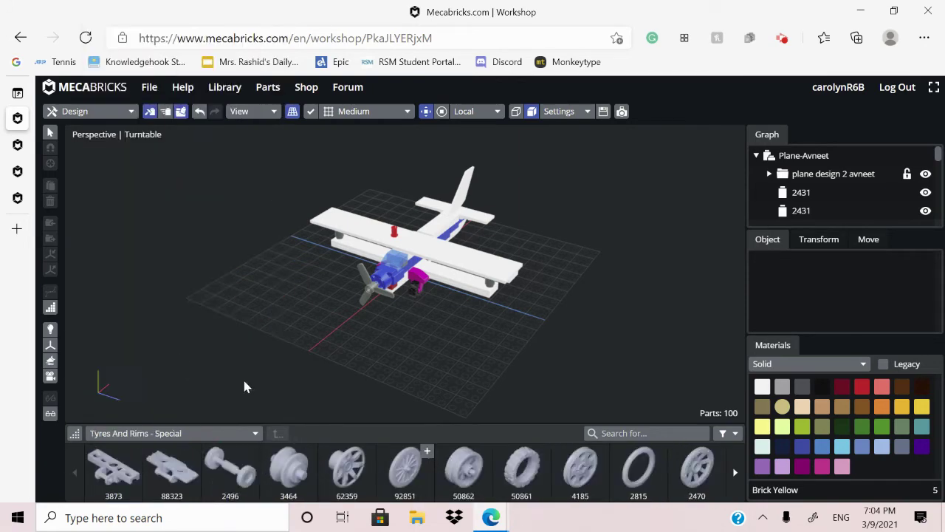
Step: View and close the first-time help options, and switch to the forum's Shortcuts topic
left_click(181, 89)
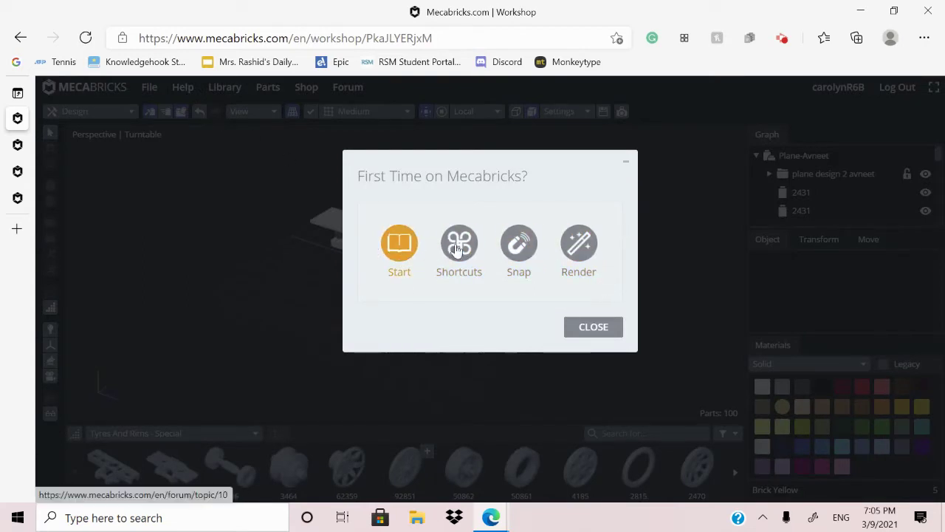
left_click(626, 161)
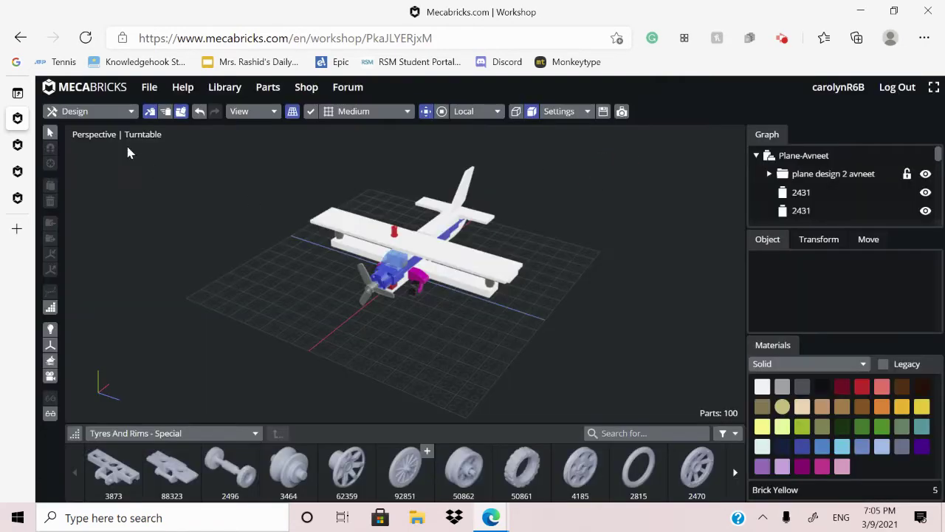
left_click(17, 145)
scroll(421, 310, "up", 3)
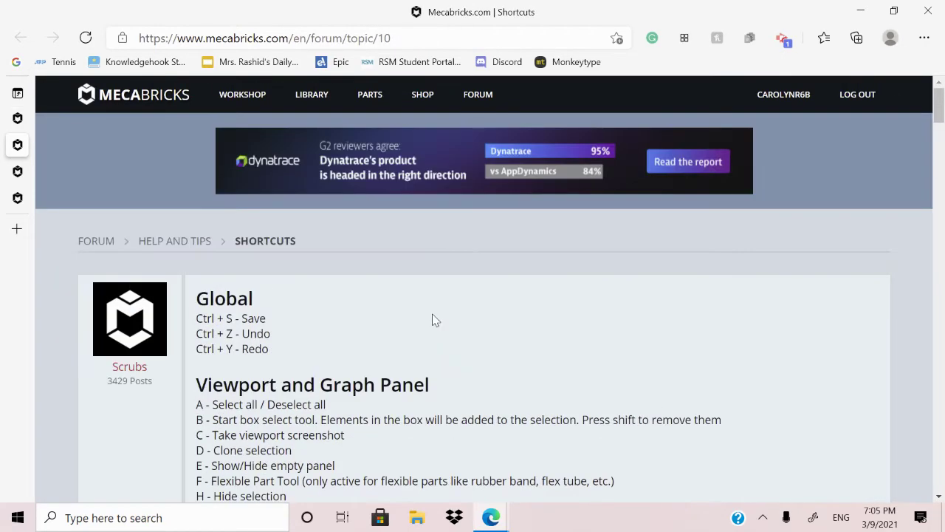
Step: Read through the Shortcuts topic, examining the Global, Viewport and Graph Panel, and Flexible Tool sections
scroll(433, 319, "down", 3)
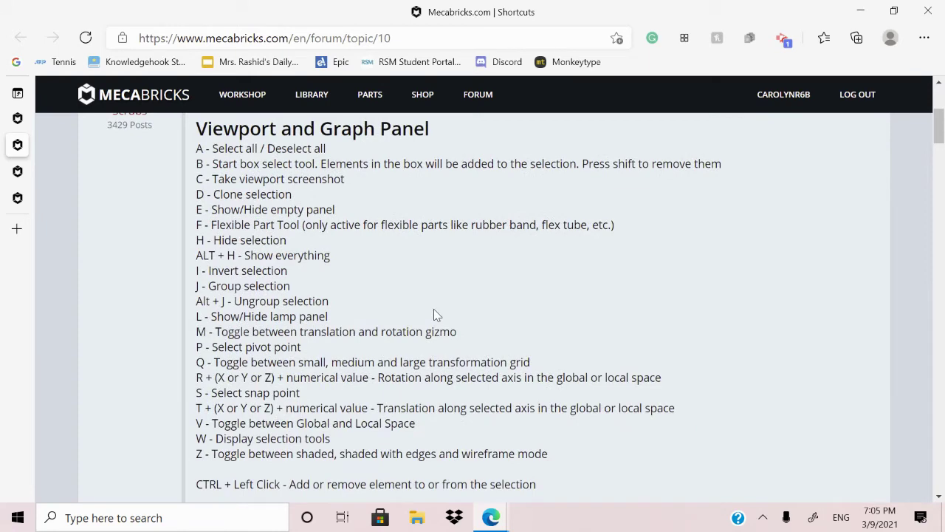
scroll(479, 304, "down", 3)
scroll(477, 307, "up", 6)
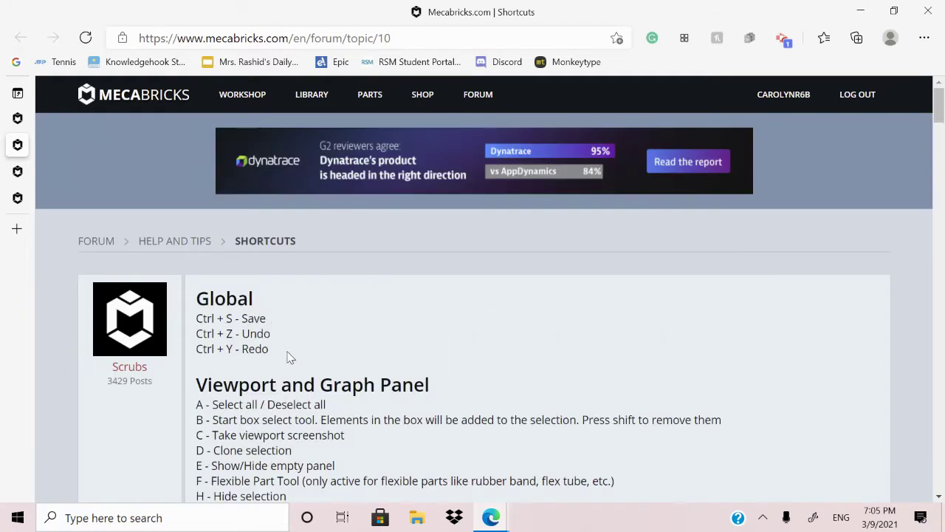
scroll(288, 370, "down", 3)
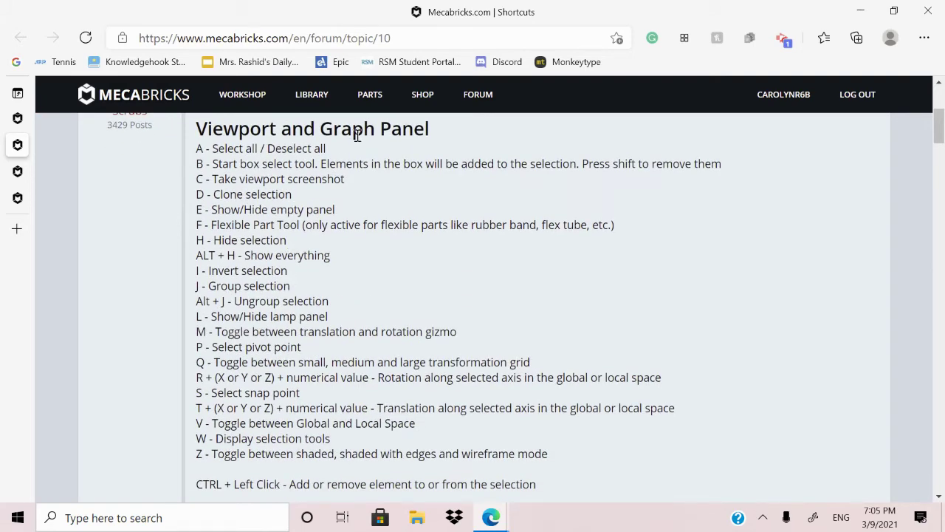
scroll(410, 284, "down", 6)
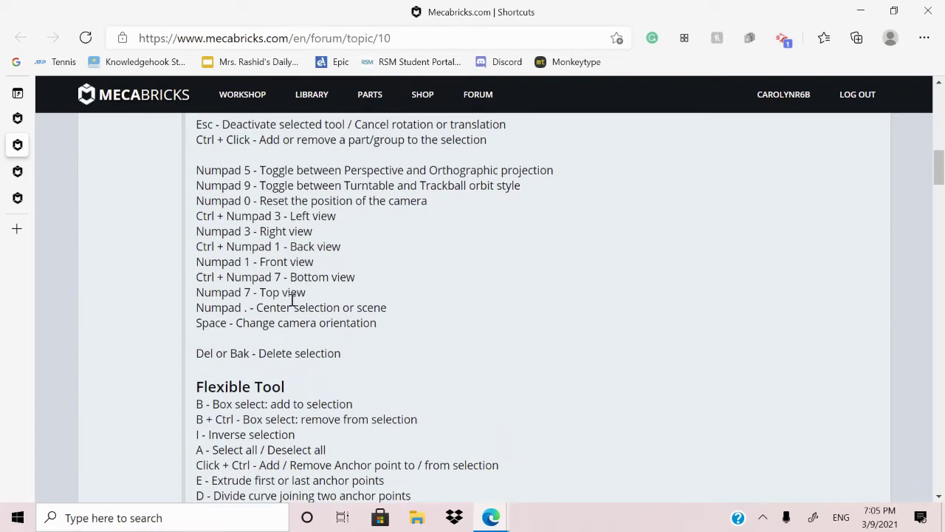
scroll(342, 383, "down", 9)
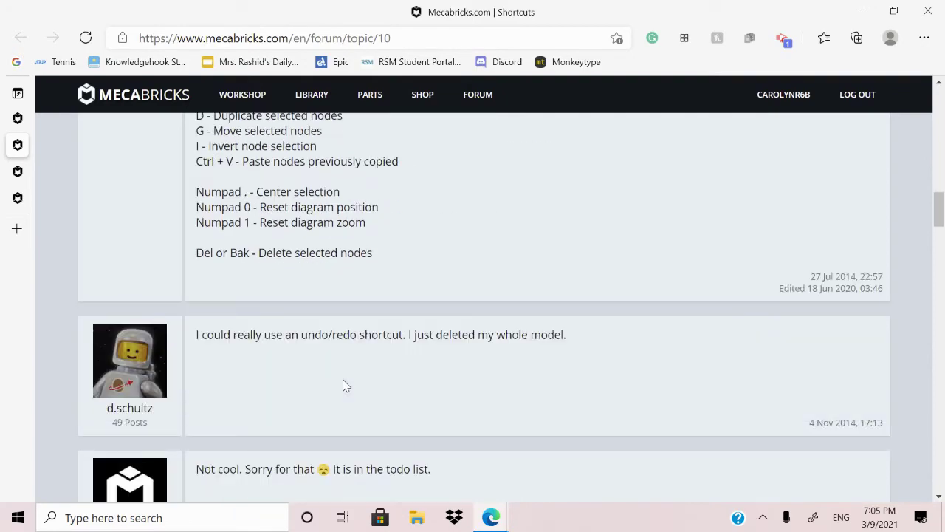
scroll(342, 382, "up", 20)
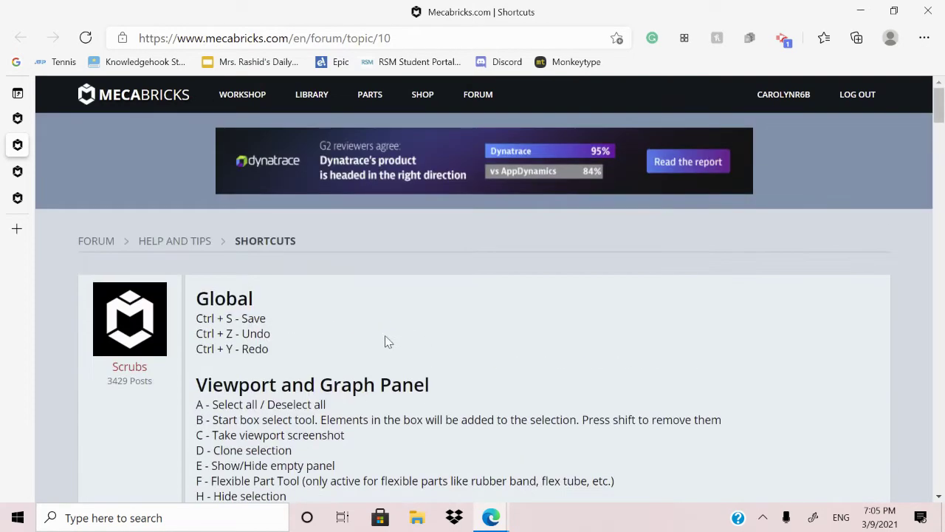
scroll(246, 332, "down", 3)
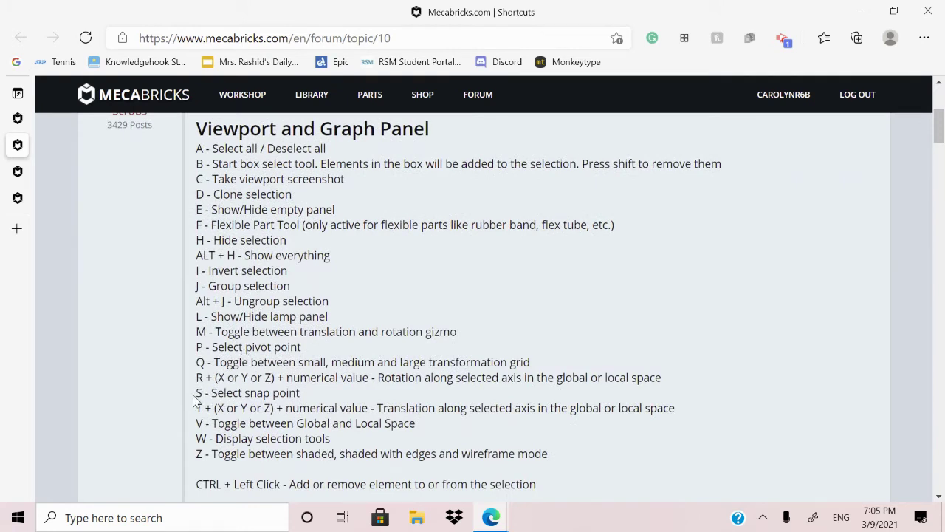
Step: Highlight the Select snap point shortcut in the forum topic, and switch to the workshop showing the plane model
left_click_drag(198, 393, 306, 393)
left_click(304, 393)
left_click(18, 118)
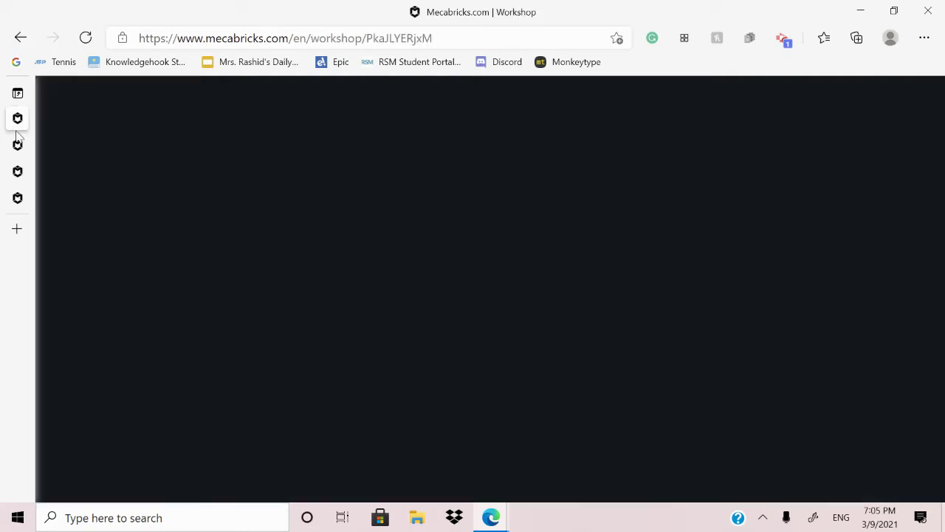
right_click_drag(390, 362, 562, 342)
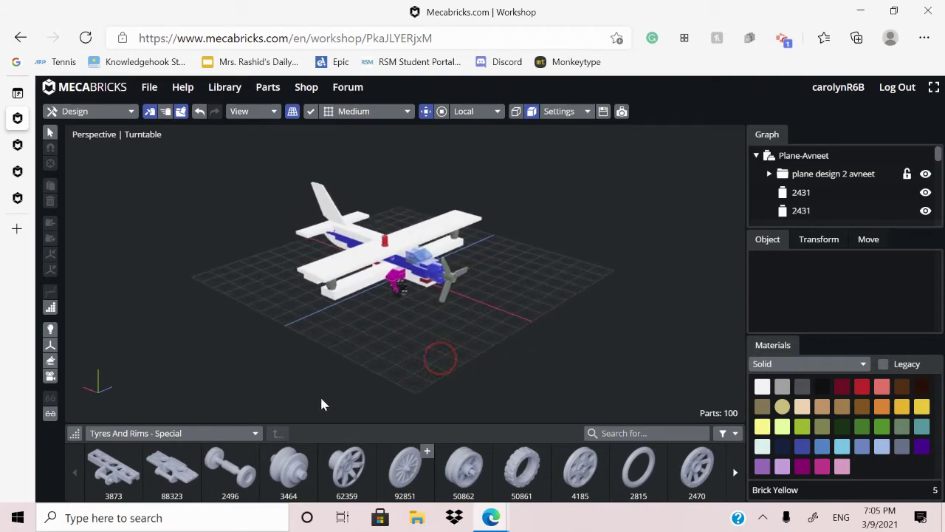
Step: Look through the list of part categories in the plane model's workshop and close it without choosing another category
left_click(210, 433)
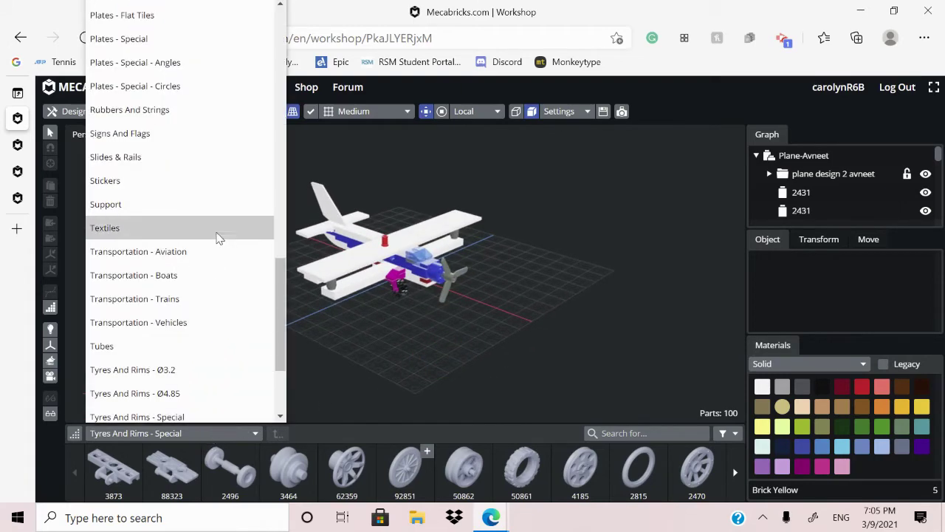
scroll(274, 235, "up", 10)
left_click(783, 38)
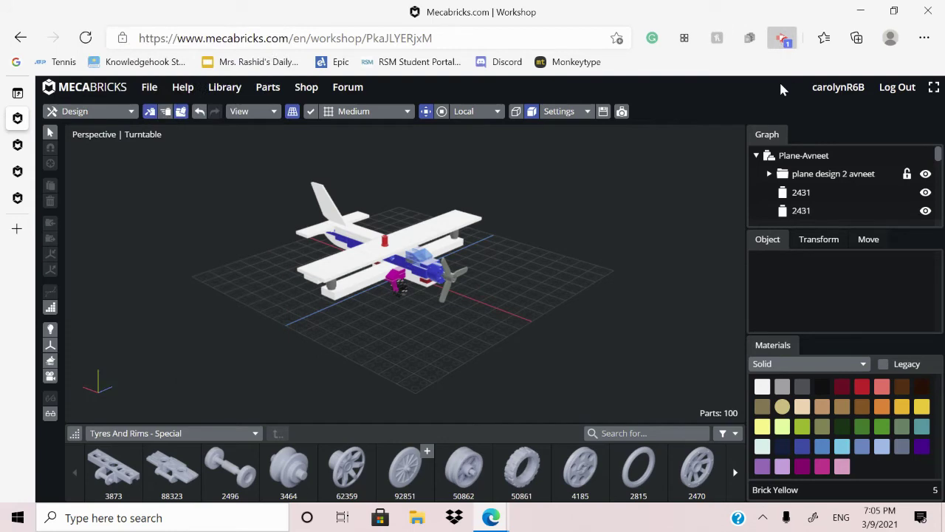
left_click(699, 192)
left_click(696, 190)
left_click_drag(542, 291, 651, 293)
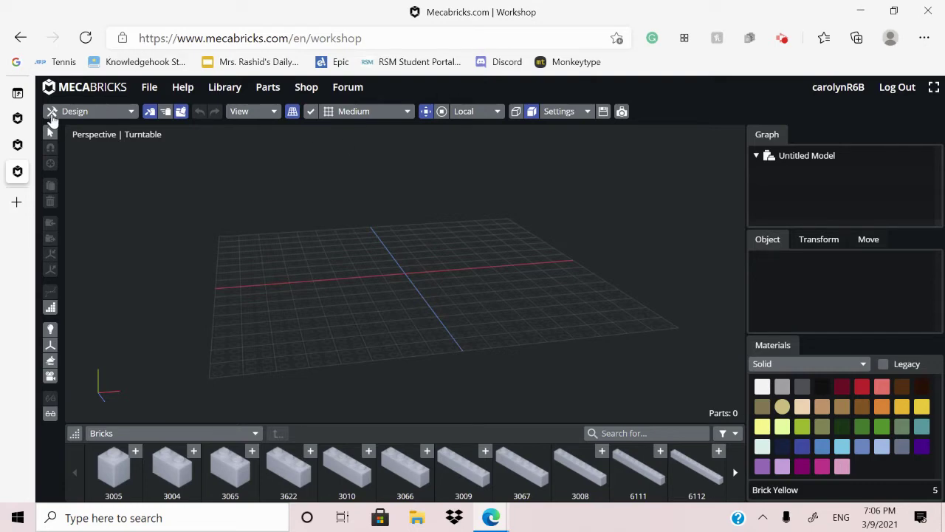
Step: Show the plane model once more and return to the empty workshop with the untitled model
left_click(18, 118)
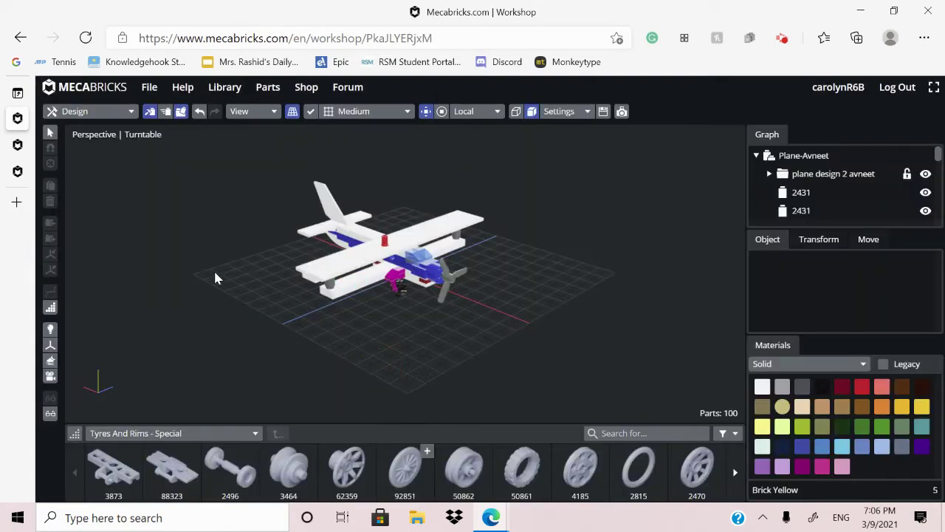
left_click(18, 171)
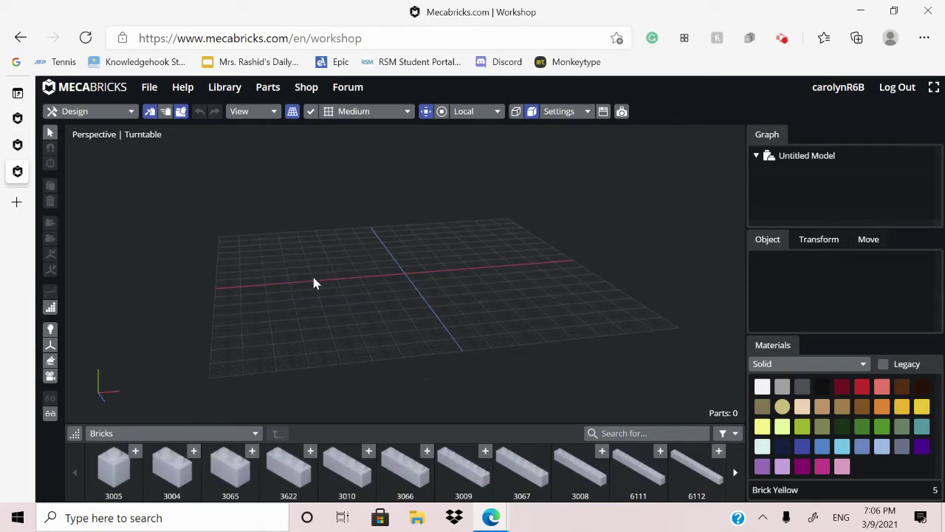
right_click_drag(314, 317, 445, 302)
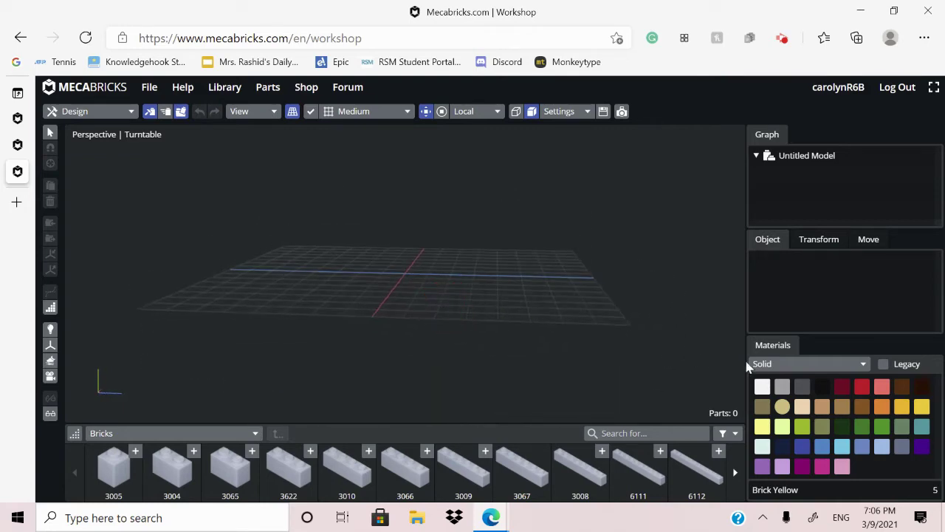
Step: View the available material types and close the list, leaving Solid selected
left_click(820, 364)
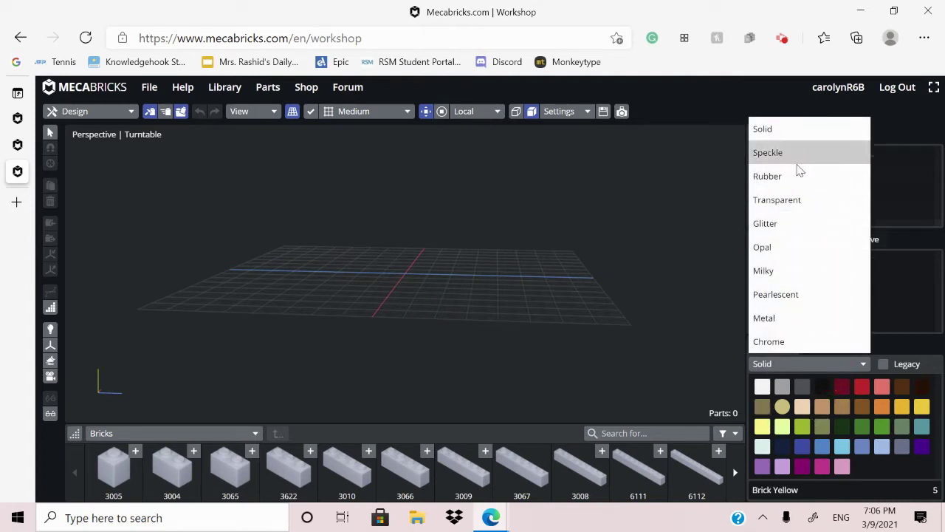
left_click(585, 380)
left_click_drag(581, 391, 701, 405)
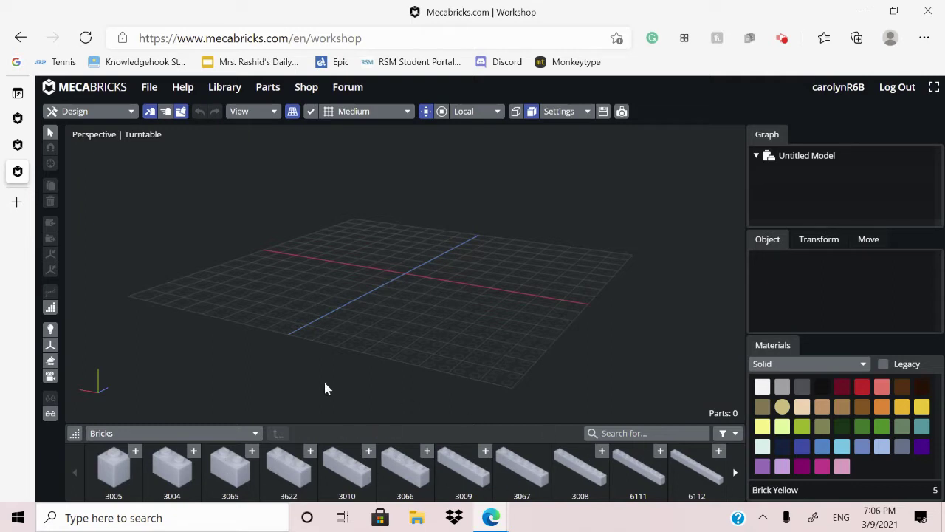
Step: Add a 2X8 brick (3007) from the Bricks category to the empty model
scroll(553, 467, "down", 1)
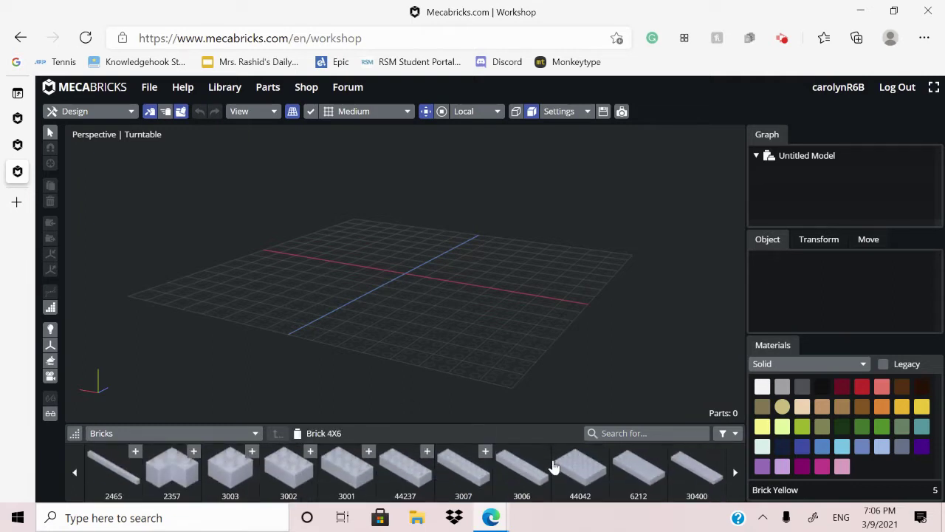
left_click(473, 474)
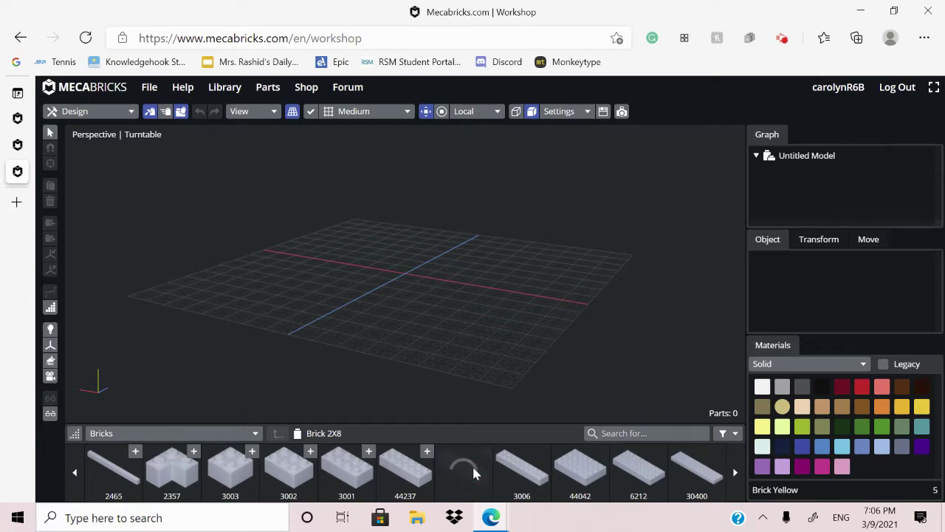
left_click_drag(470, 341, 715, 353)
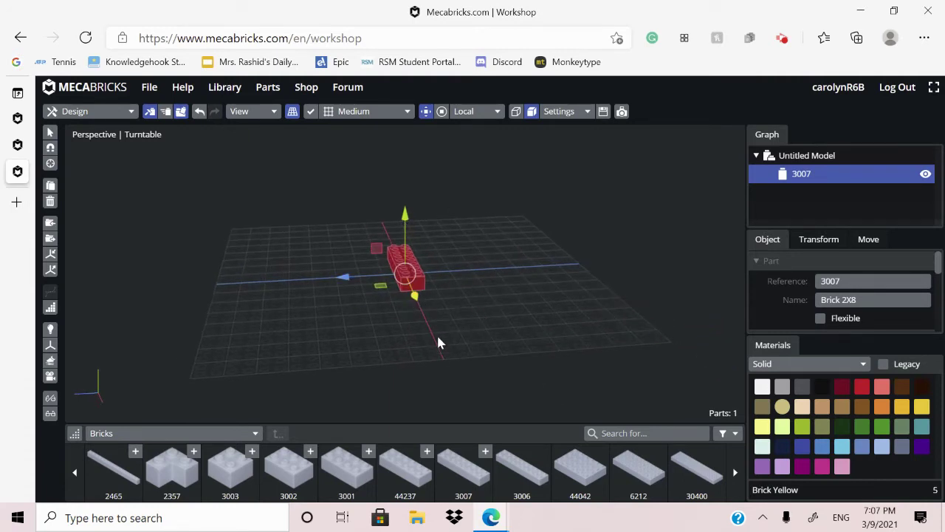
left_click_drag(438, 342, 558, 346)
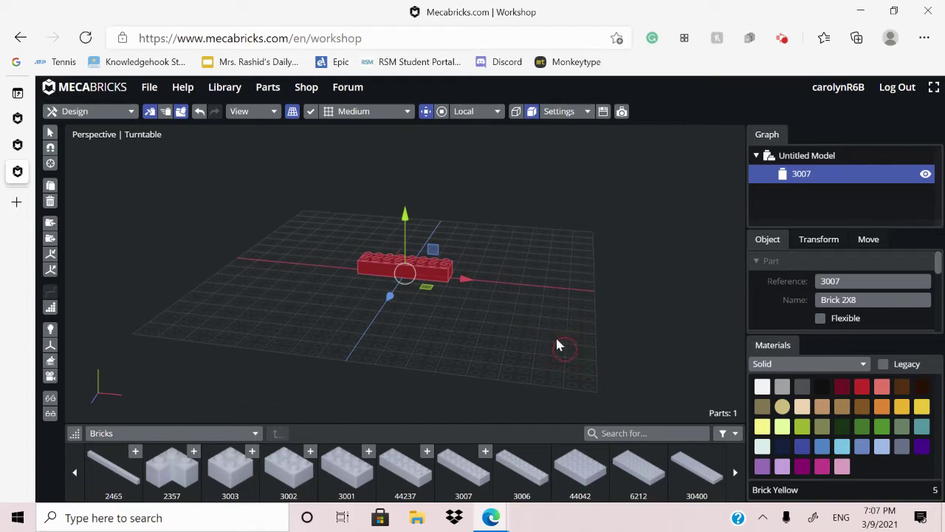
Step: Shift the 2X8 brick slightly along the red and blue axes so its long edge lies on the red axis
left_click(465, 282)
left_click_drag(588, 287, 454, 294)
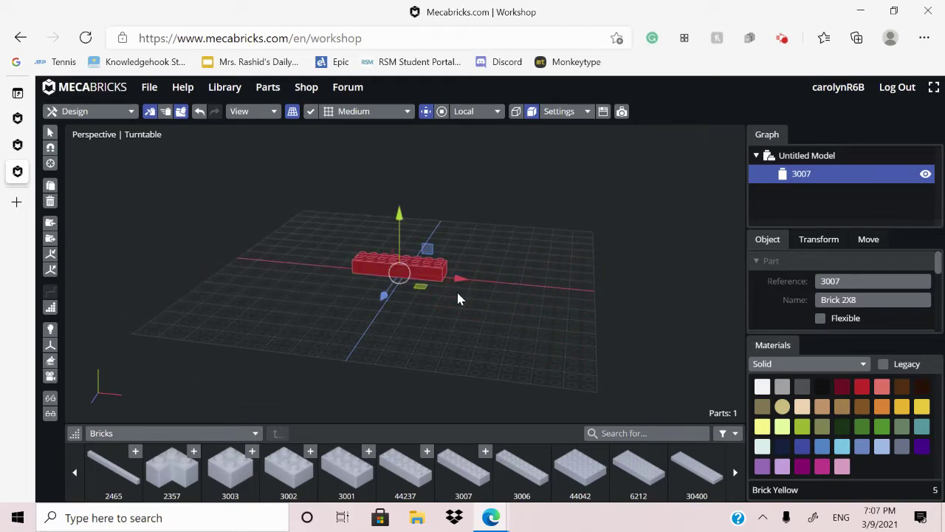
right_click_drag(543, 267, 391, 201)
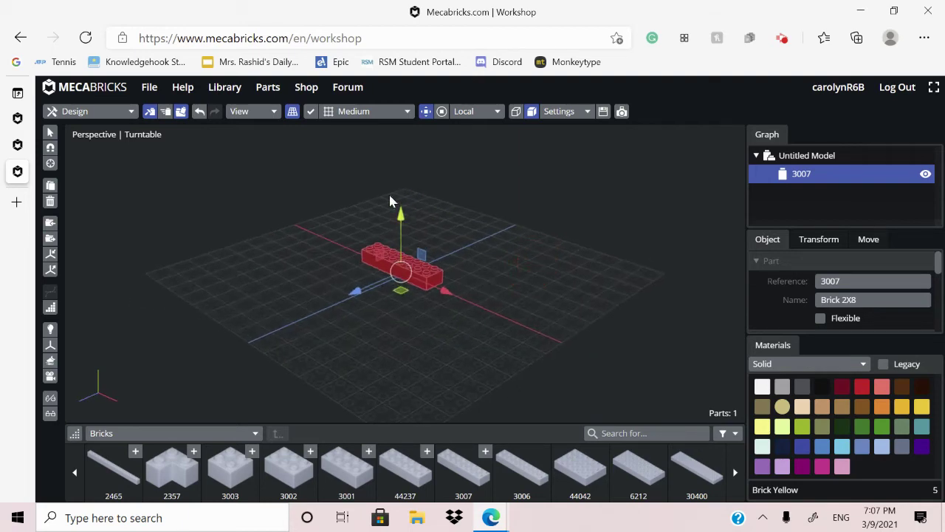
mouse_move(397, 216)
left_mouse_down()
mouse_move(389, 140)
mouse_move(408, 237)
mouse_move(408, 228)
left_mouse_up()
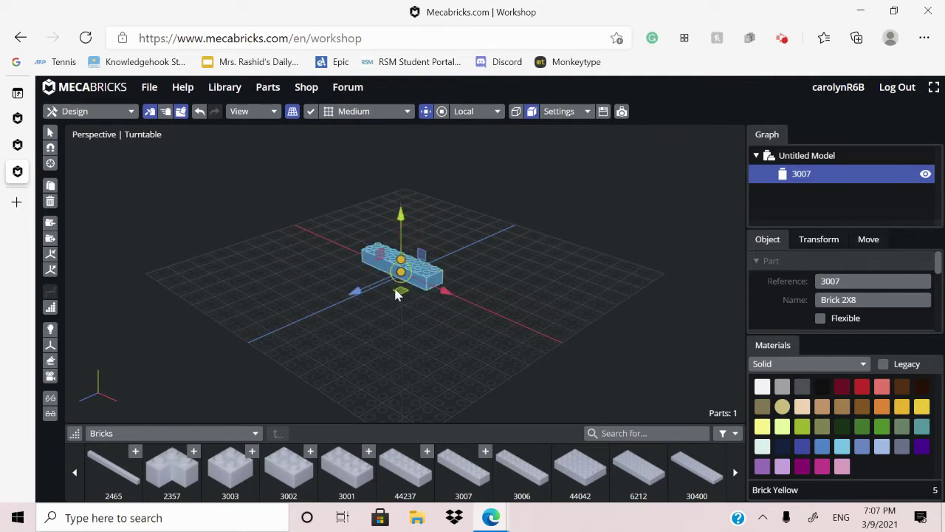
right_click_drag(398, 333, 350, 288)
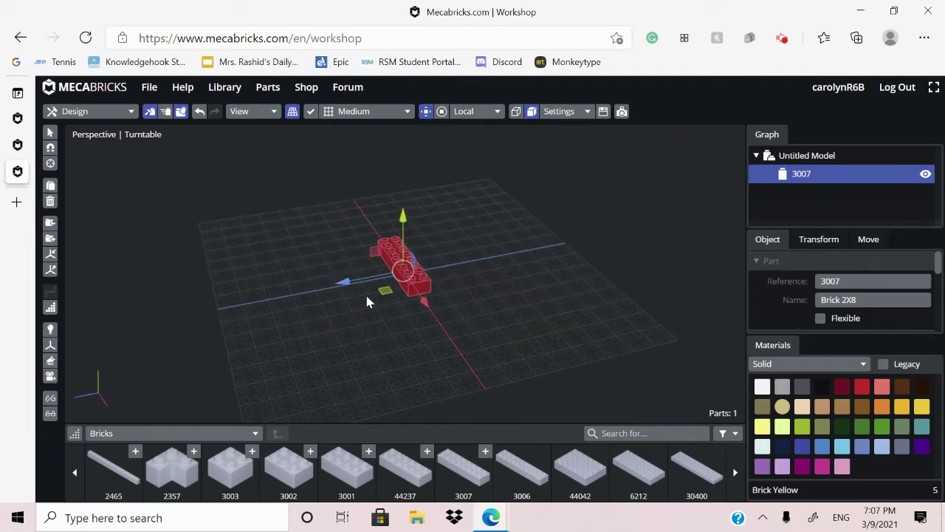
left_click_drag(360, 274, 454, 324)
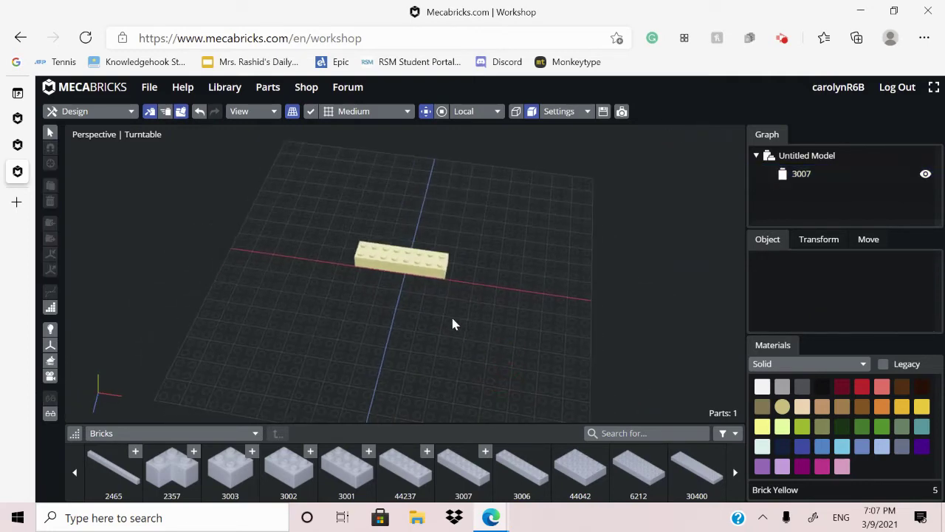
Step: Color the 2X8 brick Bright Blue and deselect it
left_click(414, 262)
left_click(822, 446)
left_click(809, 452)
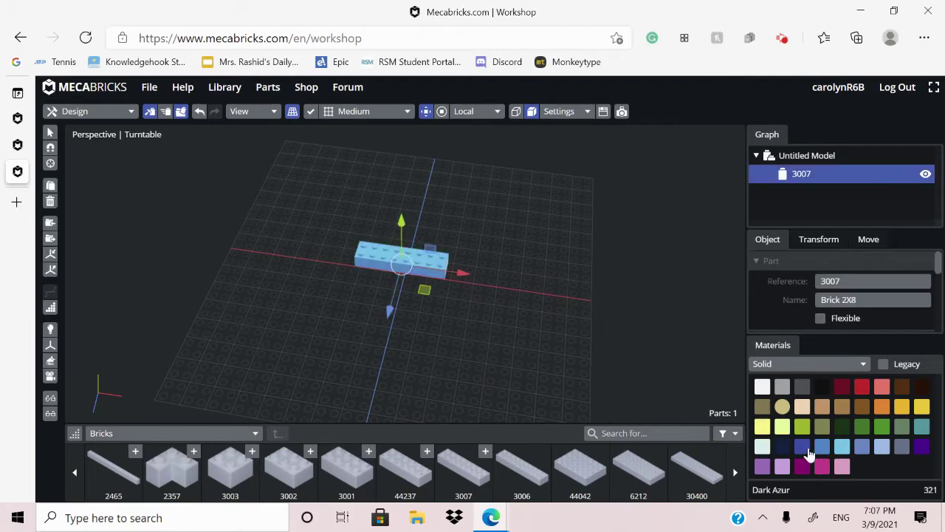
left_click(805, 452)
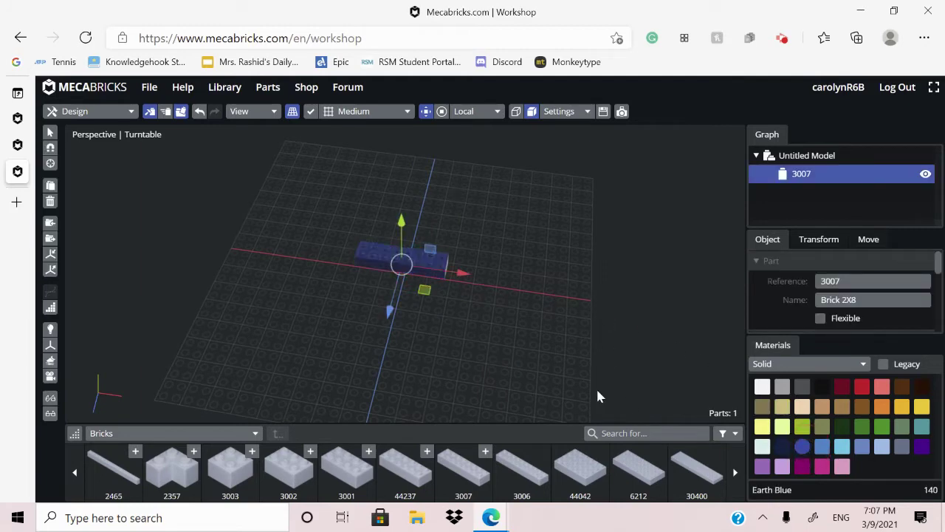
left_click(578, 379)
left_click_drag(571, 379, 546, 380)
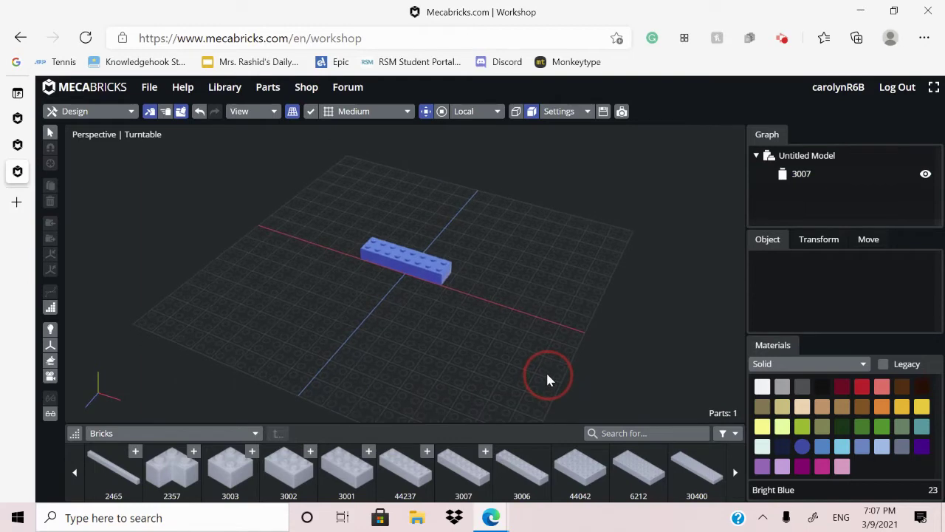
Step: Add a second 2X8 brick (3007) and move it flush alongside the first, forming a 4X8 block
left_click(460, 469)
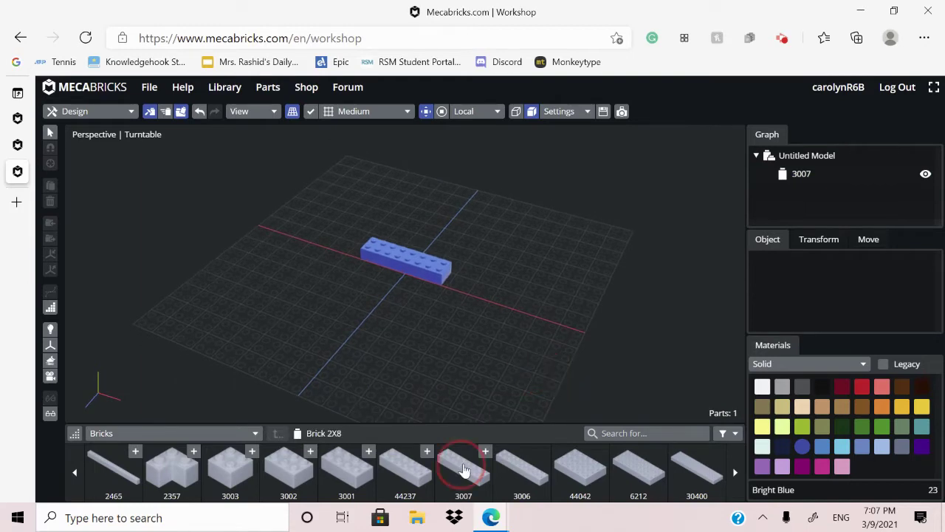
left_click_drag(412, 364, 378, 370)
left_click(409, 360)
left_click(422, 316)
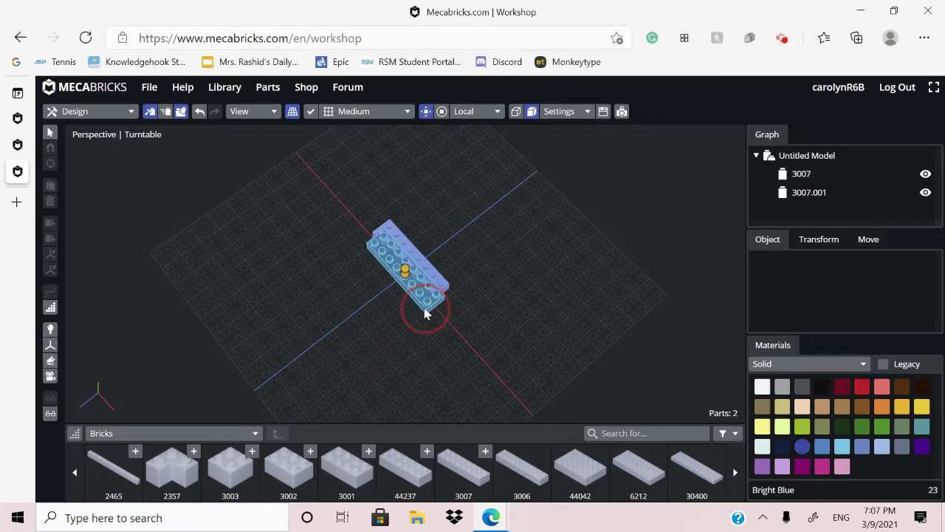
left_click_drag(397, 350, 405, 343)
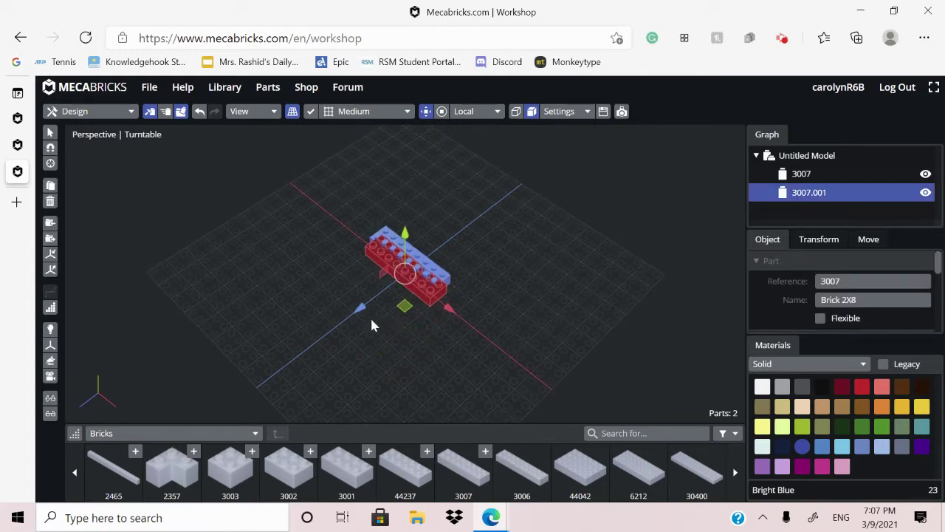
left_click_drag(362, 318, 353, 319)
left_click_drag(442, 317, 435, 314)
left_click_drag(412, 361, 529, 353)
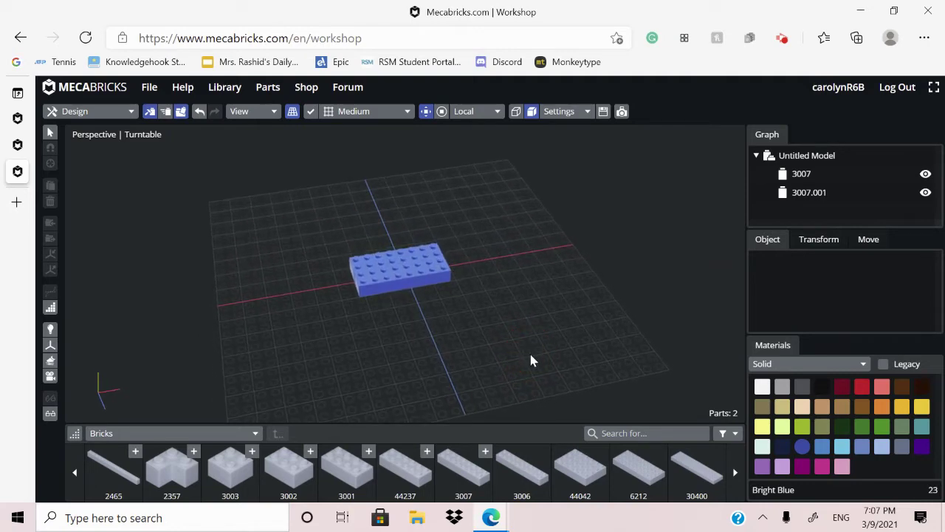
Step: Try adding a 2X2 brick (3003) without choosing a snap point, and undo the addition
left_click(517, 477)
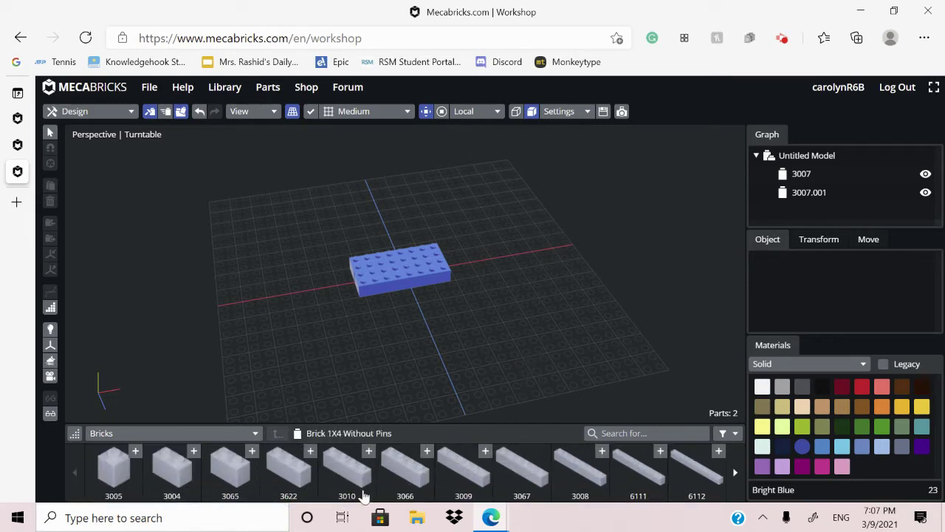
scroll(446, 481, "down", 1)
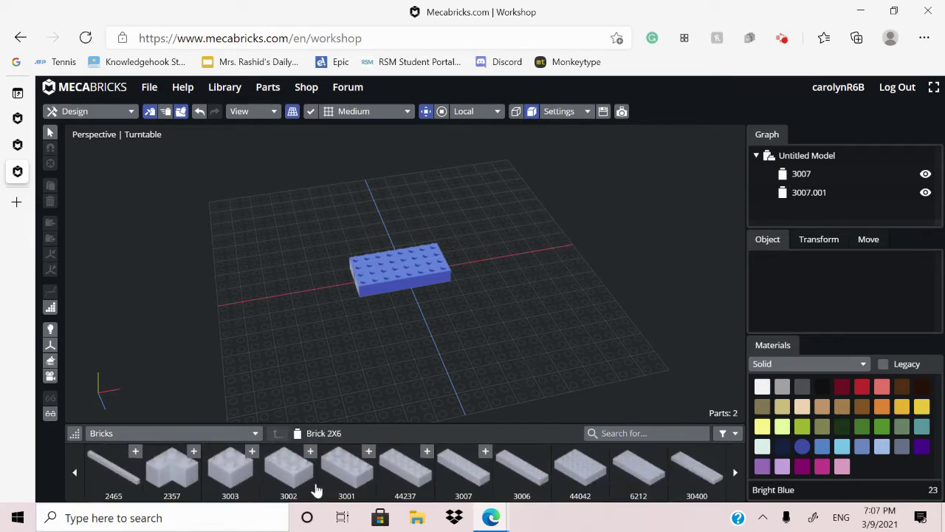
left_click_drag(522, 371, 477, 376)
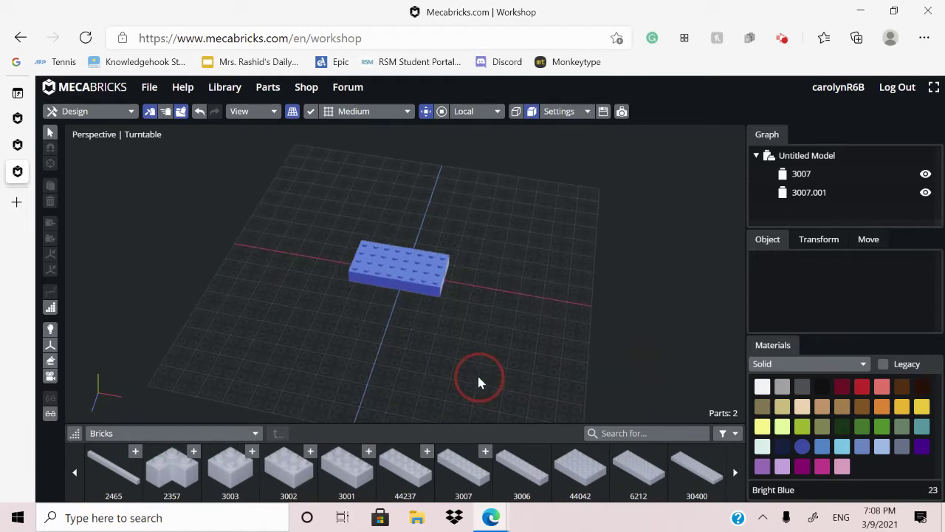
left_click(241, 478)
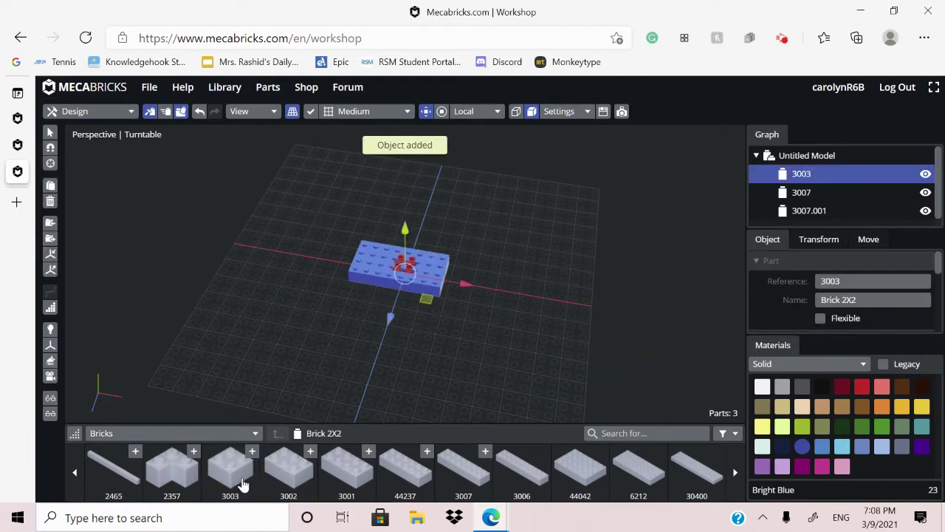
left_click(199, 112)
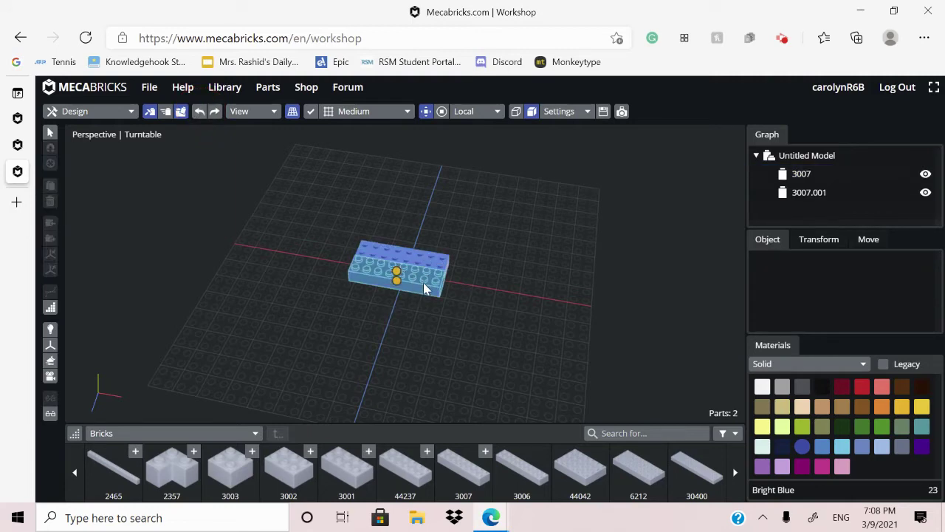
Step: Pick the top centre of the second 2X8 brick as the snap point and add a 2X2 brick (3003) there
left_click_drag(405, 361, 422, 359)
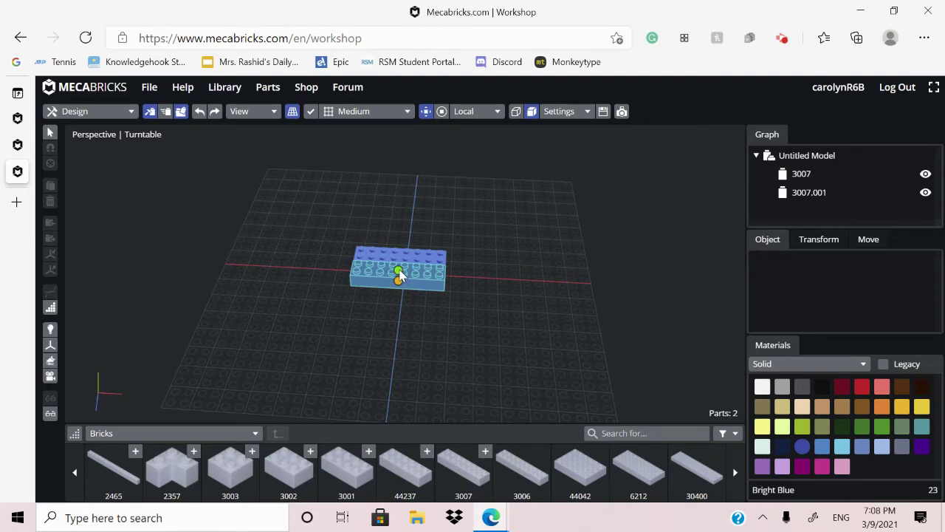
left_click(399, 275)
key("s")
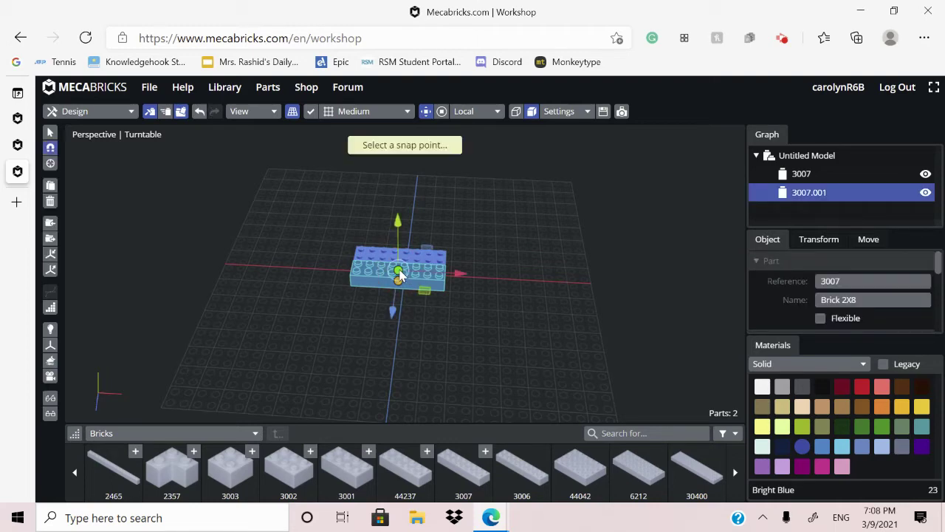
left_click(229, 476)
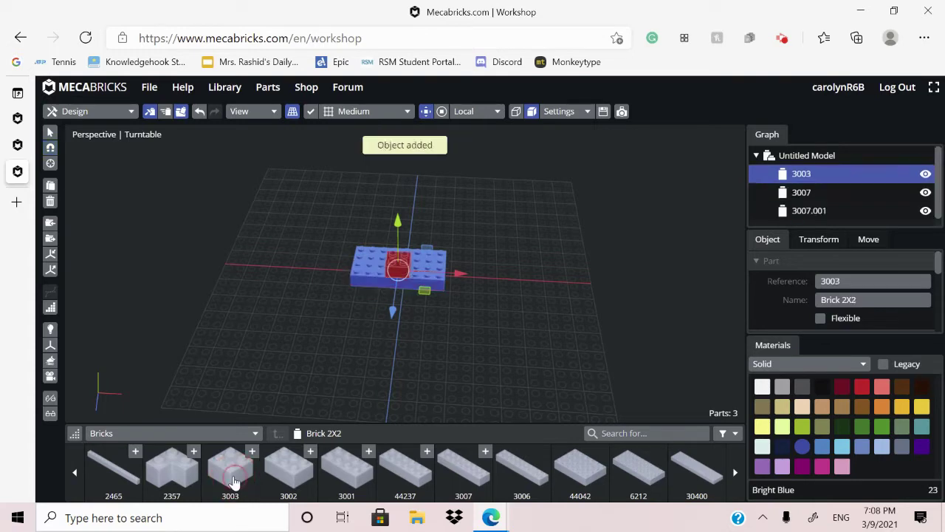
left_click_drag(405, 385, 502, 347)
left_click_drag(603, 342, 443, 330)
left_click(453, 322)
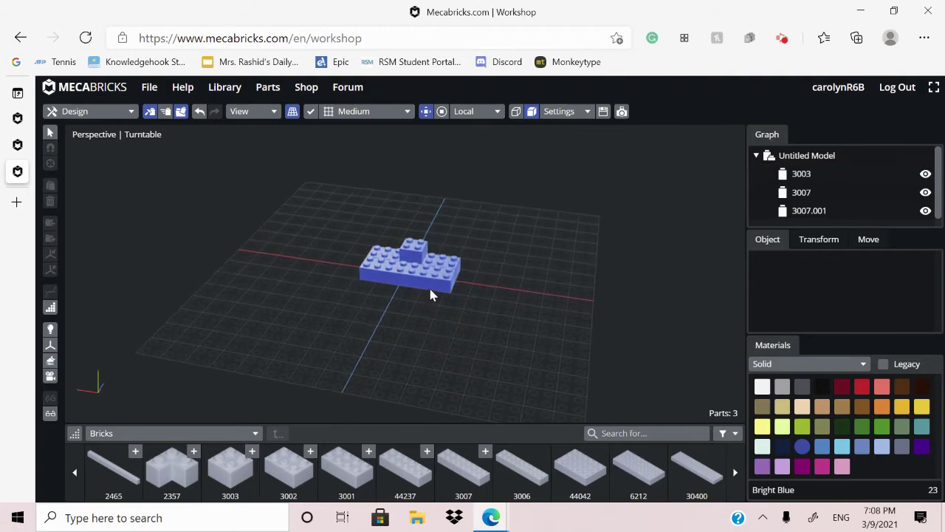
Step: Pick the bottom snap point of the front 2X8 brick and add a 2X2 brick (3003) there
left_click(426, 288)
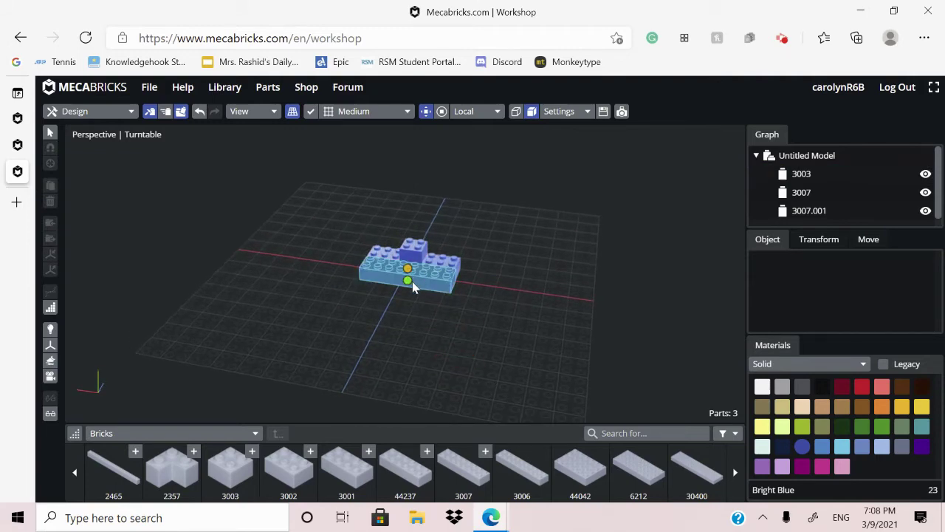
left_click(411, 287)
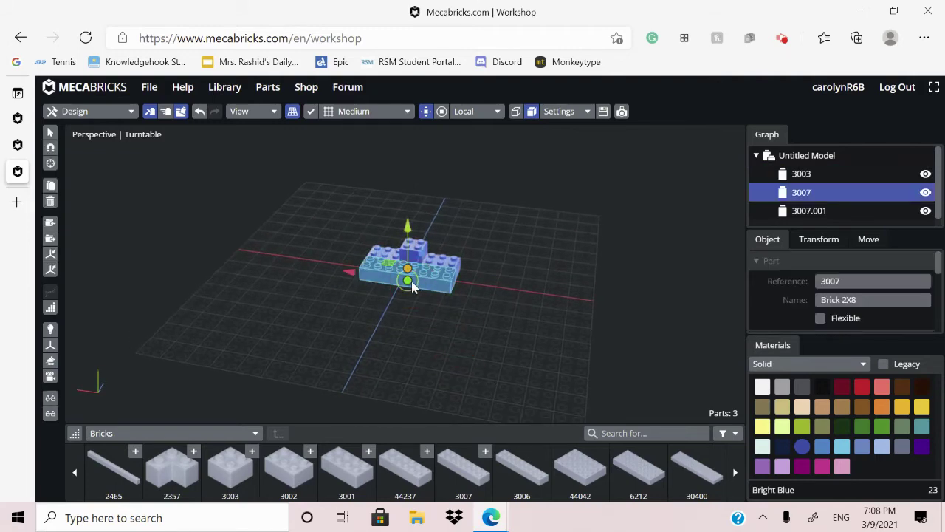
left_click(411, 287)
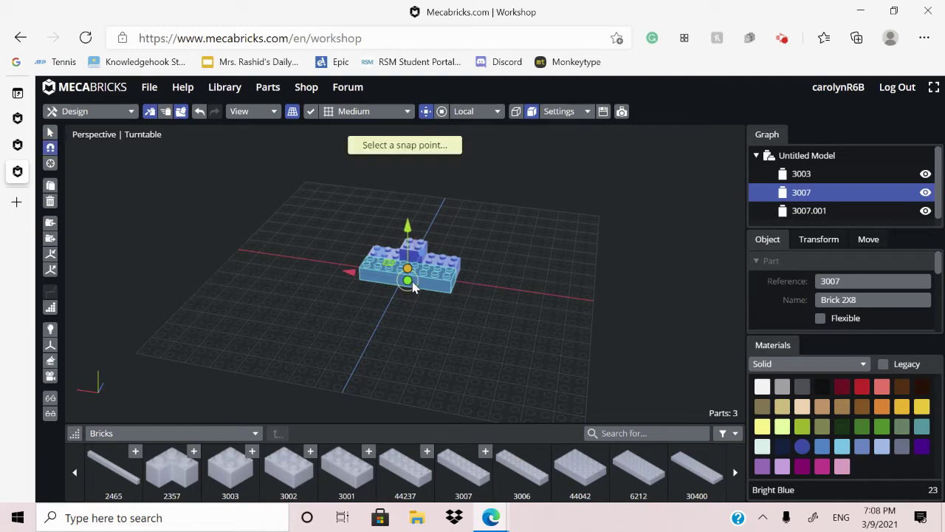
left_click(232, 480)
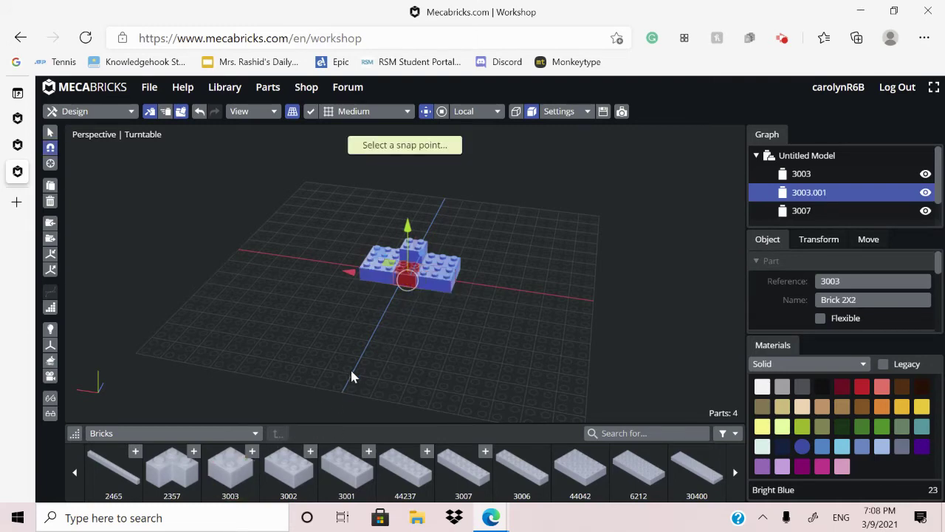
left_click_drag(350, 368, 531, 361)
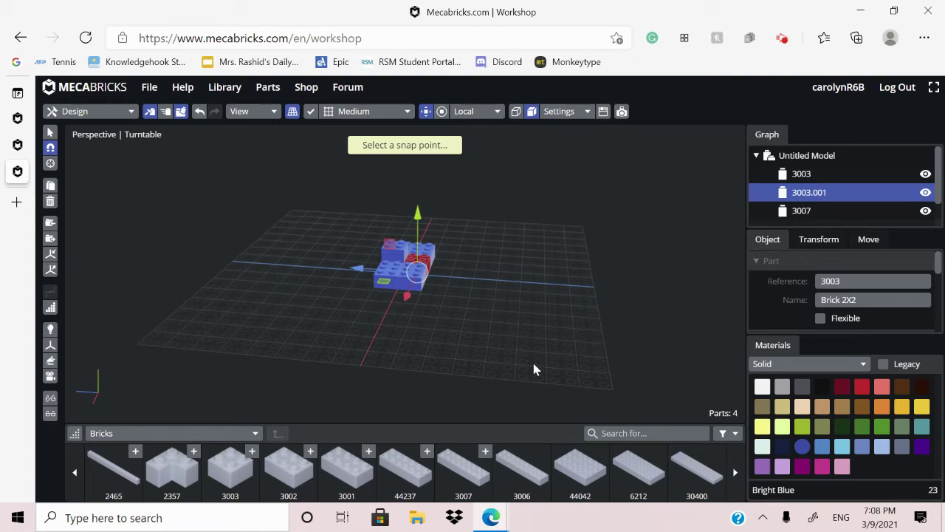
Step: Delete both 2X2 bricks, leaving only the two 2X8 bricks
key("Delete")
left_click(404, 255)
key("Delete")
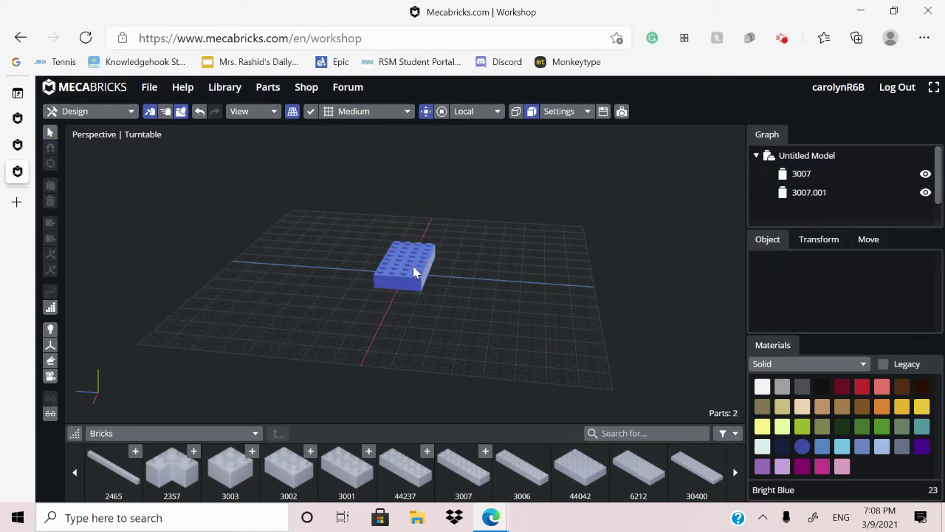
Step: Add a 2X2 brick (3003) at the front 2X8 brick's top snap point and move it to one end, centred across the block
left_click_drag(312, 344, 502, 371)
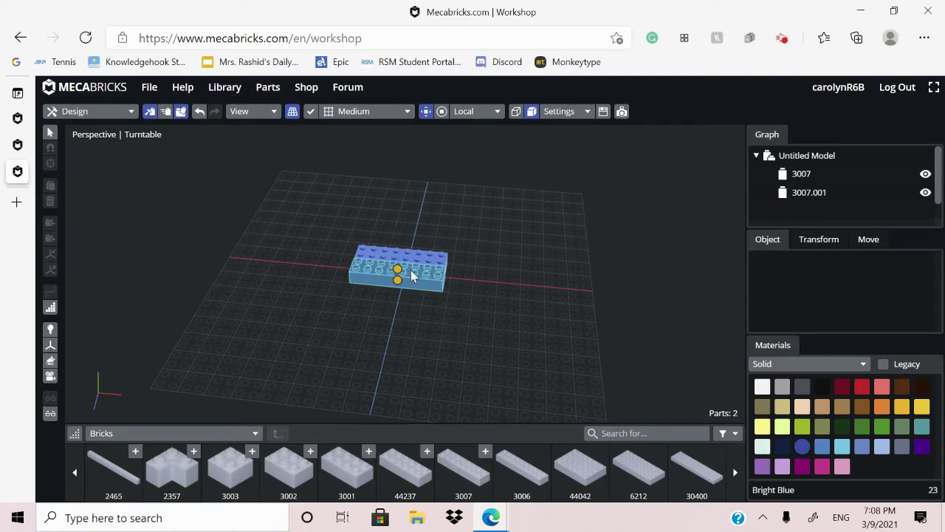
left_click(399, 273)
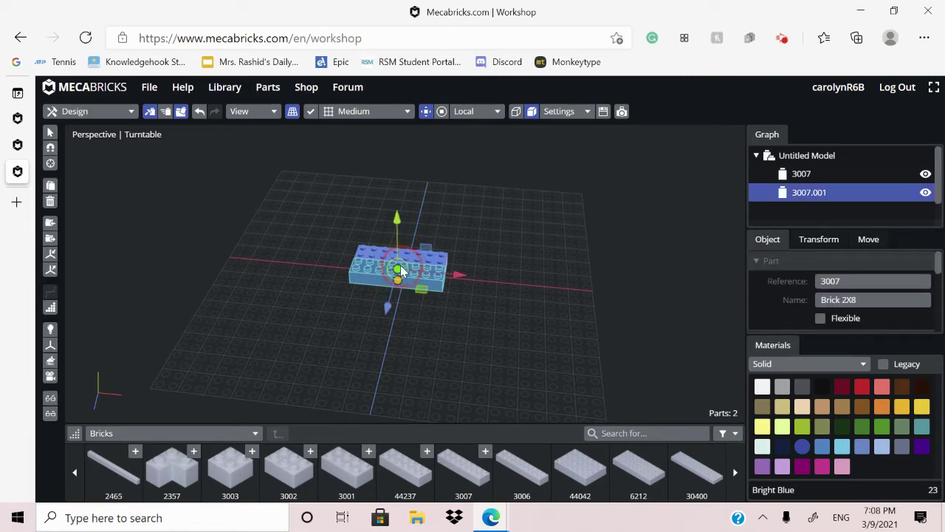
left_click(233, 473)
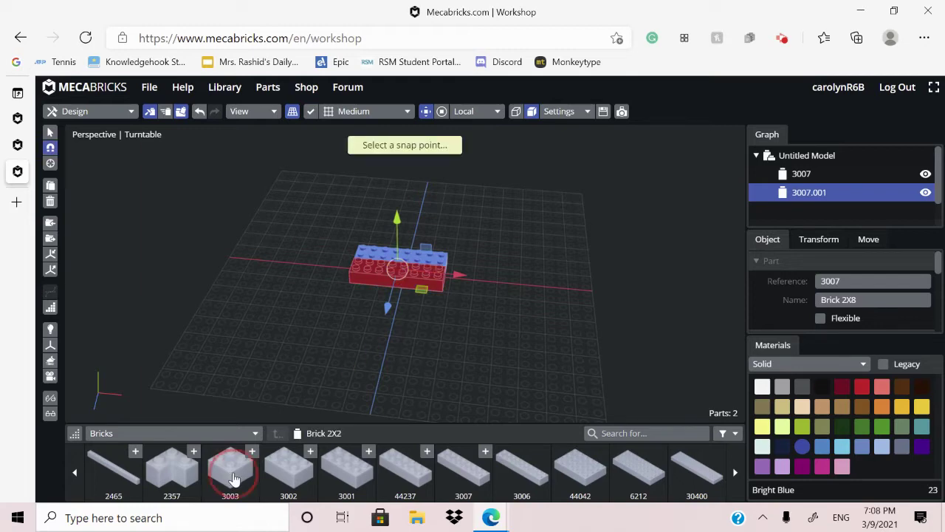
left_click_drag(428, 368, 363, 345)
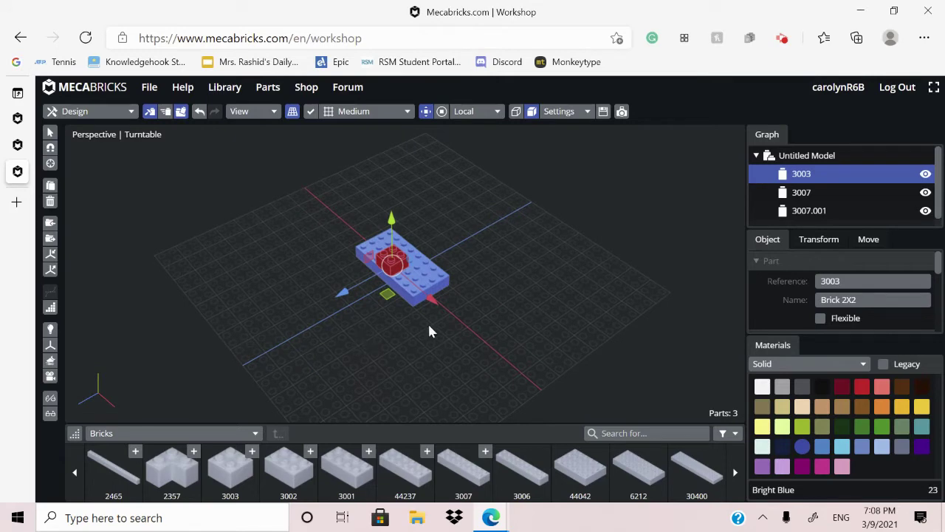
left_click_drag(432, 303, 521, 379)
Step: Pick the top snap point of the front 2X8 brick and add a Brick 1X2 Without Pin (3065) there
scroll(375, 476, "up", 2)
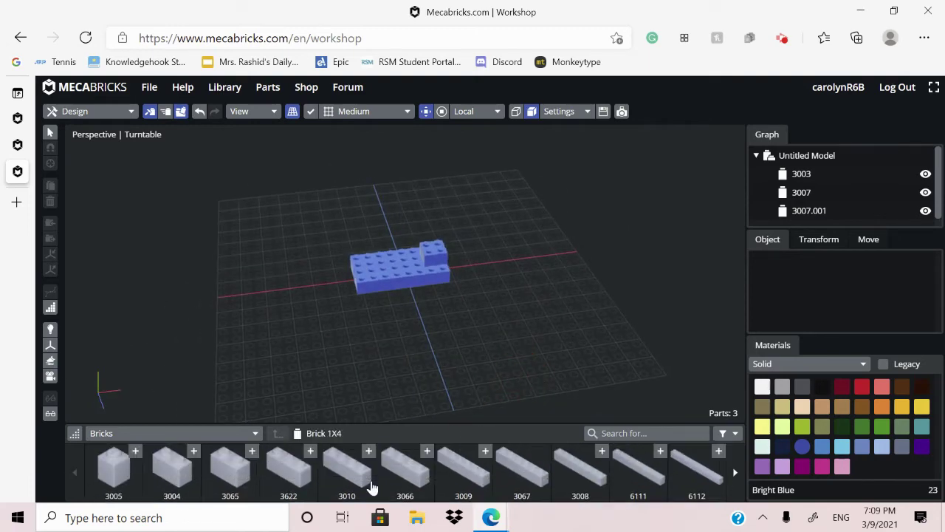
left_click_drag(410, 379, 402, 380)
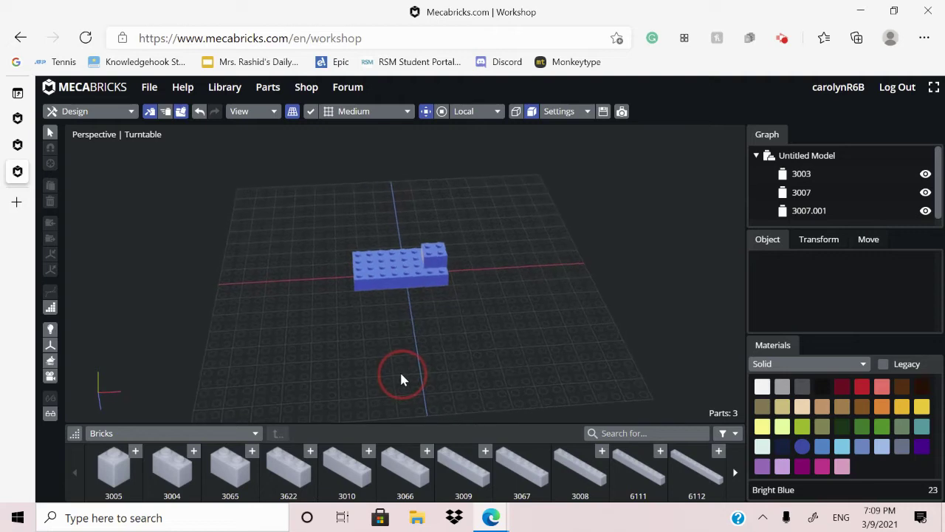
left_click(395, 275)
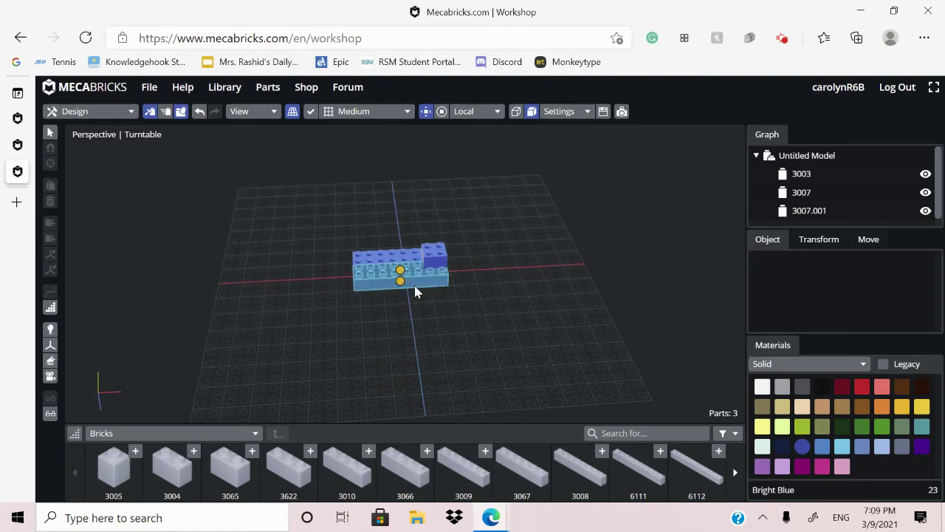
mouse_move(415, 291)
left_mouse_down()
mouse_move(420, 311)
mouse_move(413, 289)
left_mouse_up()
left_click(412, 284)
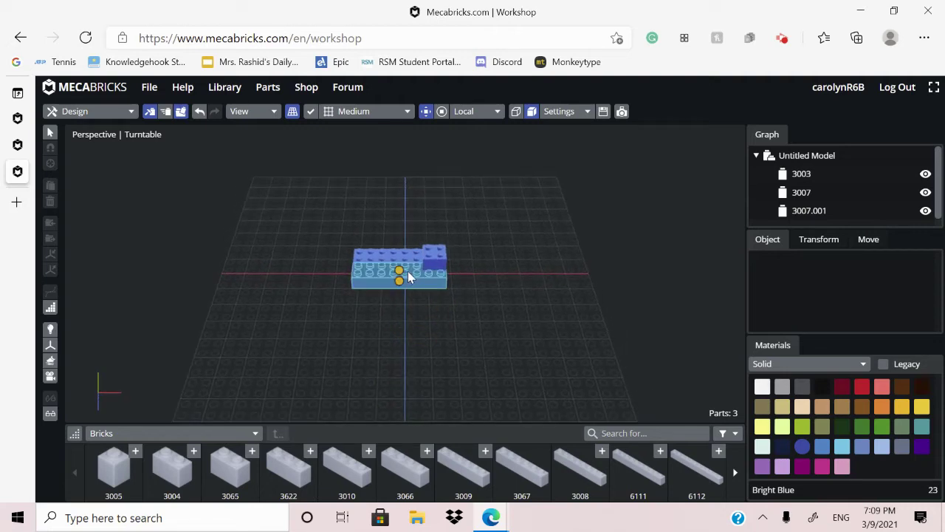
left_click(441, 258)
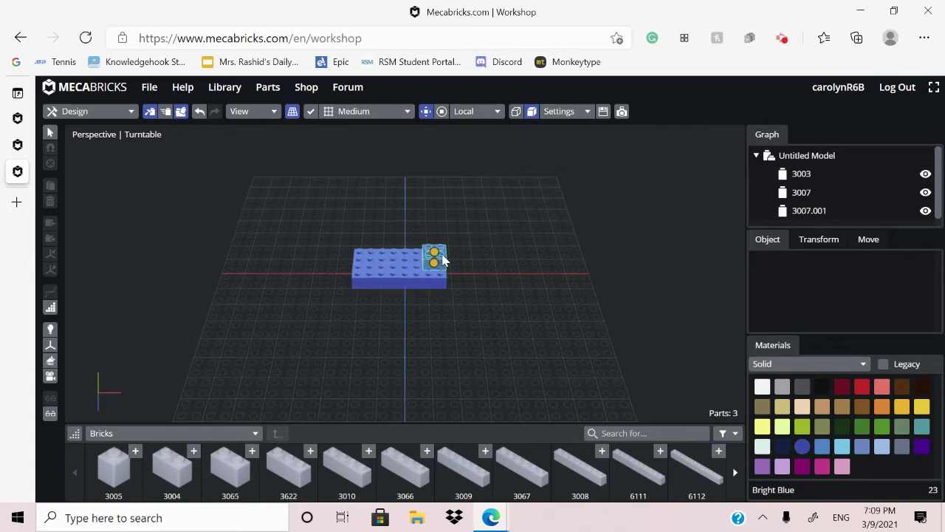
left_click(436, 279)
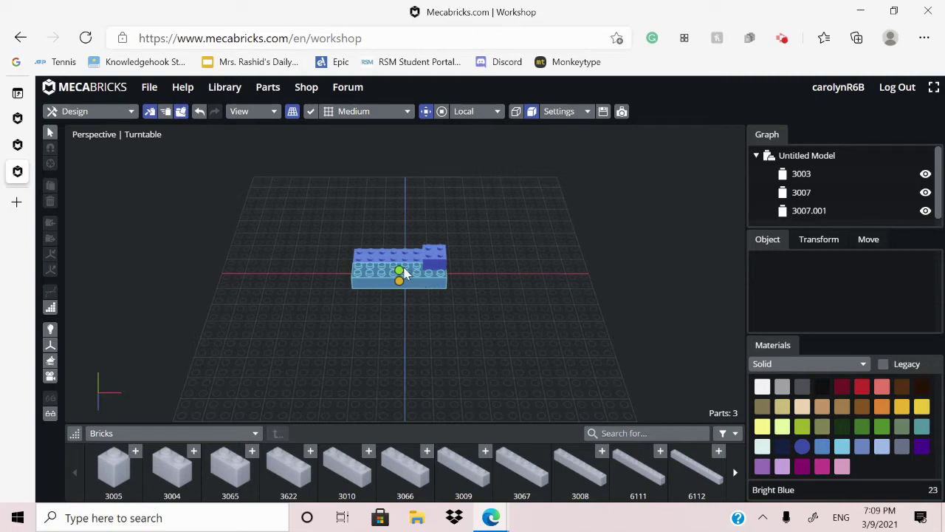
left_click(401, 274)
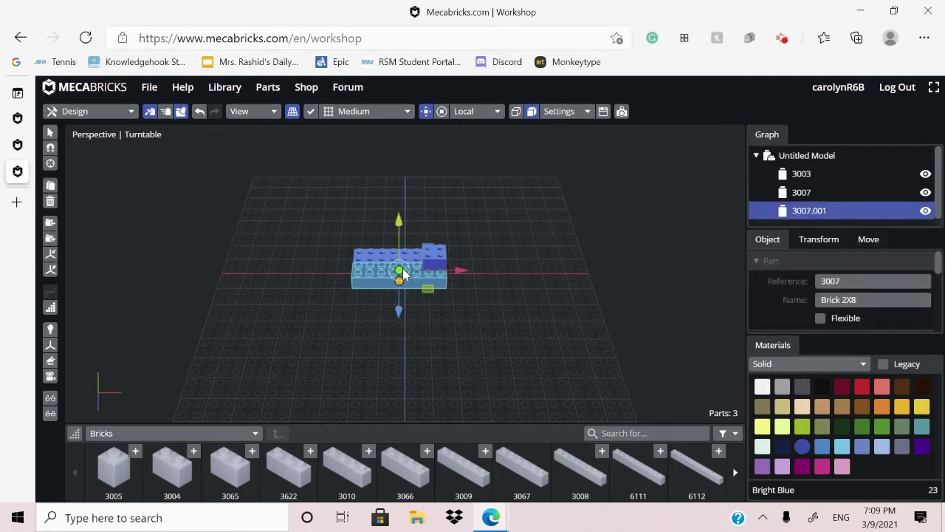
left_click(238, 476)
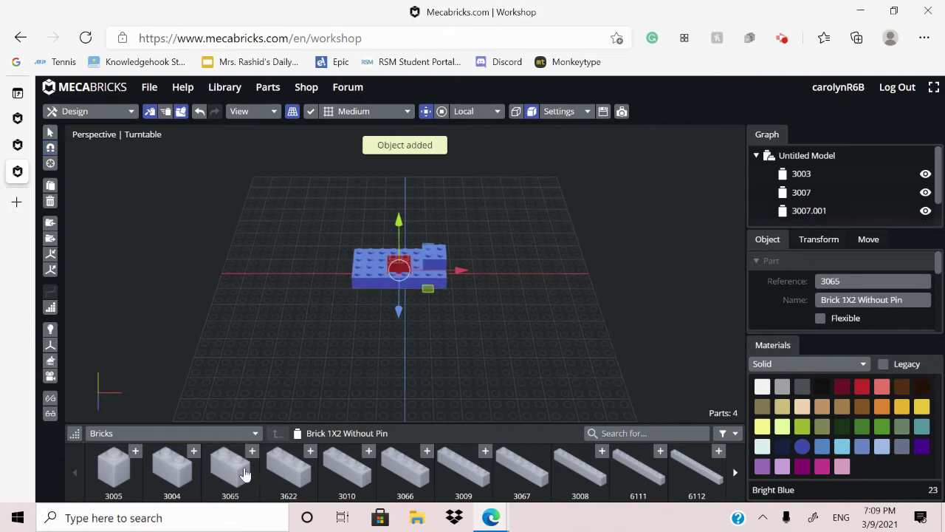
Step: Move the 1X2 brick to the block's end beside the 2X2 brick and color it Medium Azur
left_click_drag(397, 313, 398, 319)
left_click_drag(458, 279, 489, 279)
left_click_drag(485, 316, 402, 336)
left_click(842, 447)
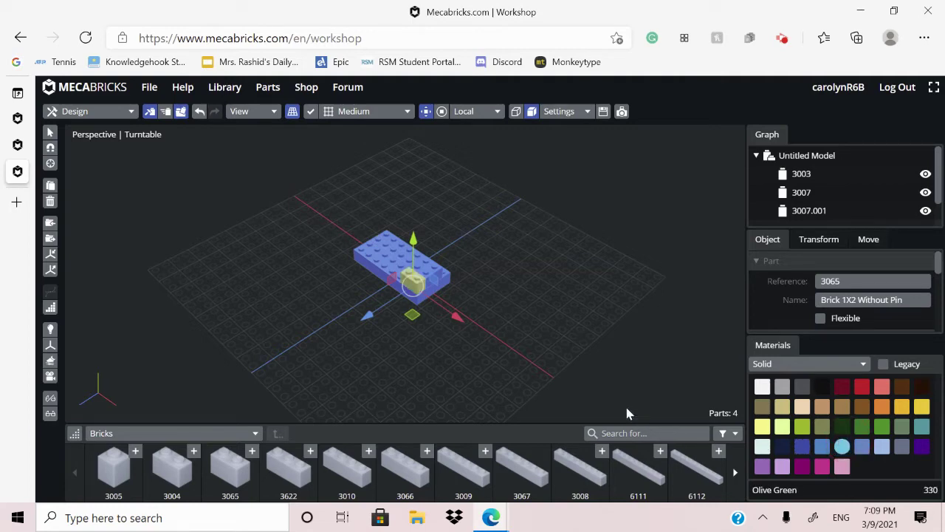
Step: Add a second Brick 1X2 Without Pin (3065) at the top snap point of the other 2X8 brick
left_click_drag(602, 376, 358, 373)
left_click(373, 274)
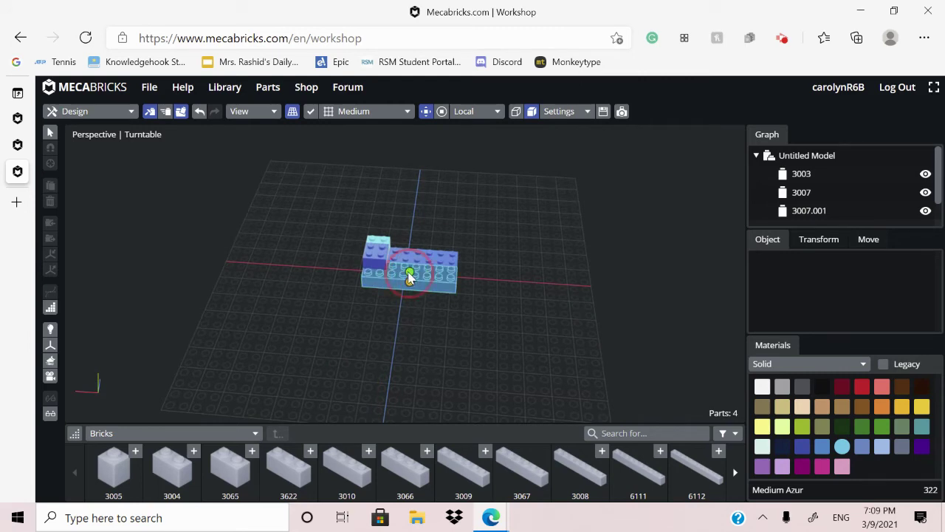
left_click(409, 277)
left_click(232, 477)
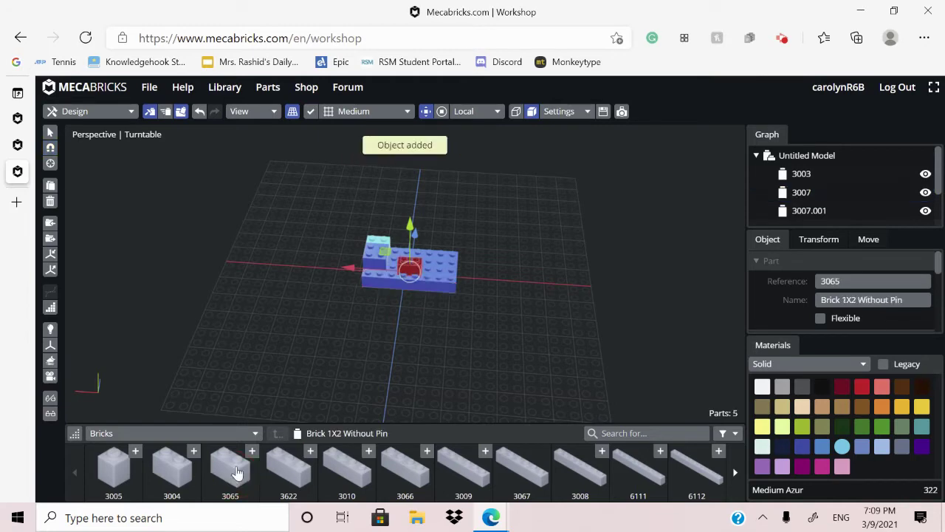
Step: Move the second 1X2 brick to the block's end, flush against the free side of the 2X2 brick
right_click_drag(420, 336, 428, 292)
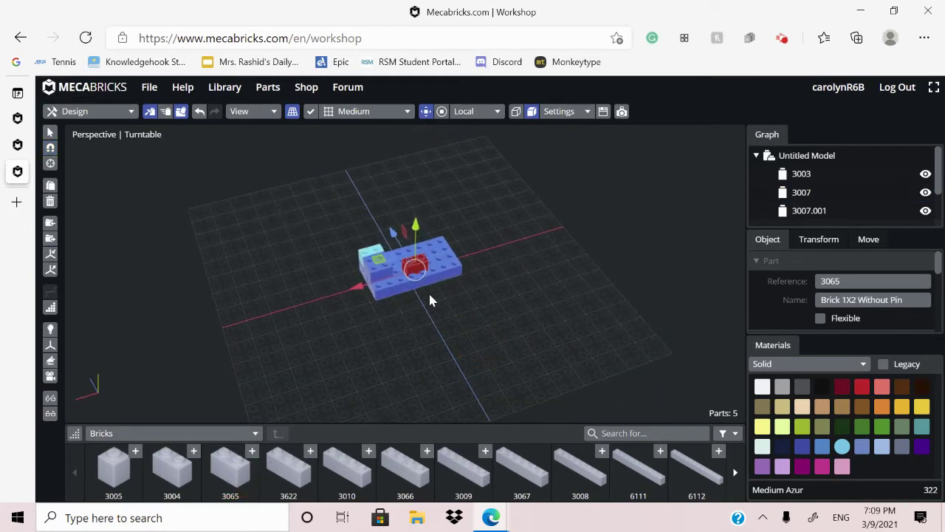
key("s")
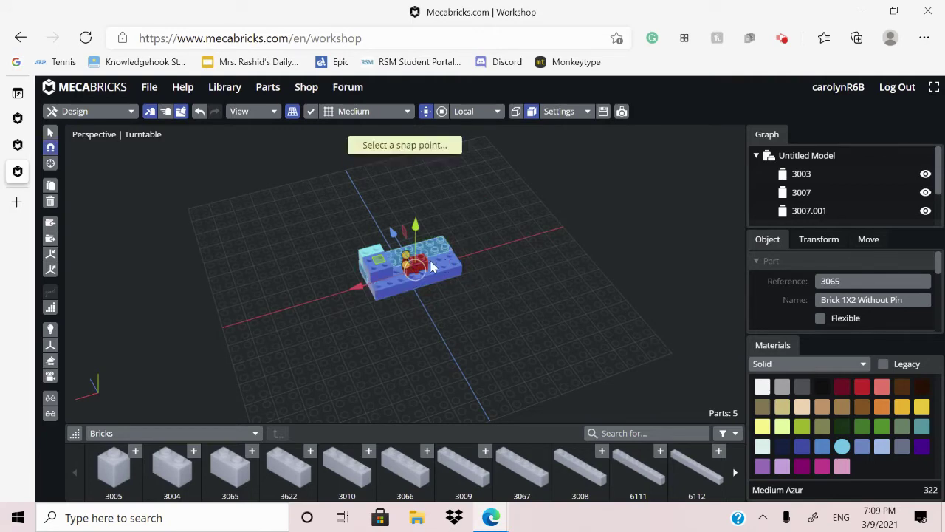
right_click_drag(400, 242, 361, 241)
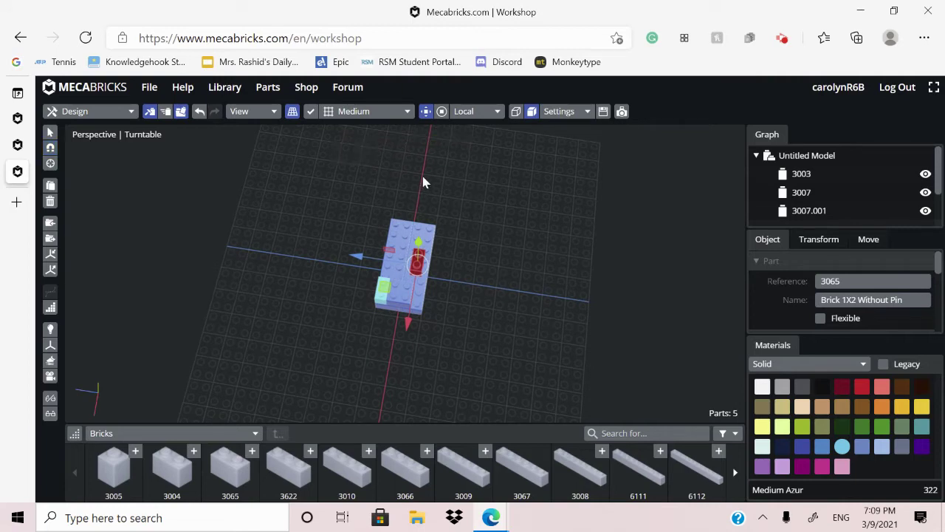
right_click_drag(512, 248, 508, 220)
left_click_drag(351, 252, 354, 253)
left_click_drag(415, 301, 414, 334)
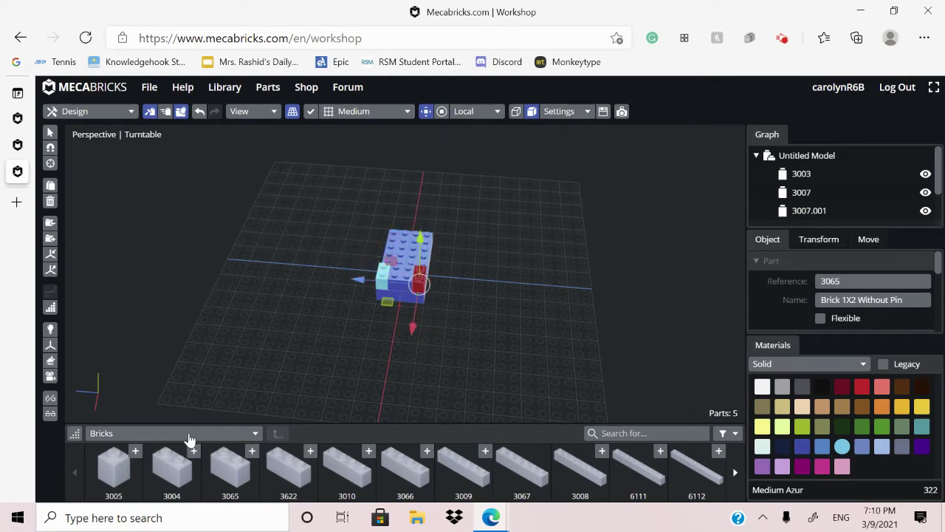
Step: Look through the part categories and switch the parts catalogue from Bricks to Plates
left_click(190, 438)
left_click(354, 473)
left_click(187, 438)
scroll(189, 358, "down", 10)
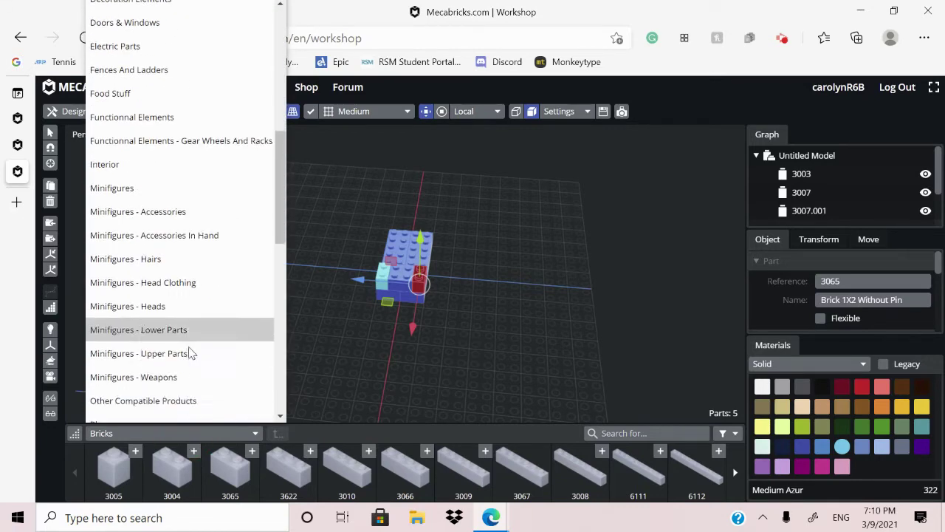
scroll(189, 349, "down", 1)
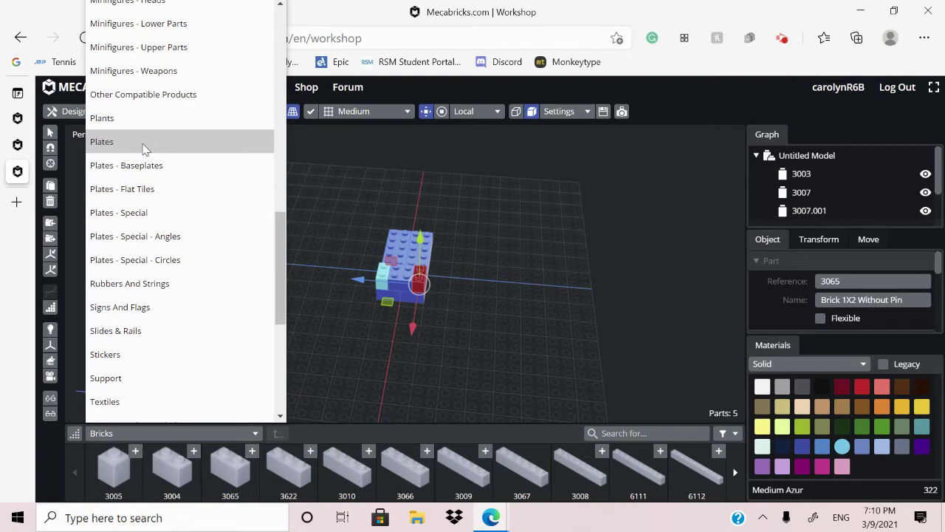
scroll(169, 186, "up", 10)
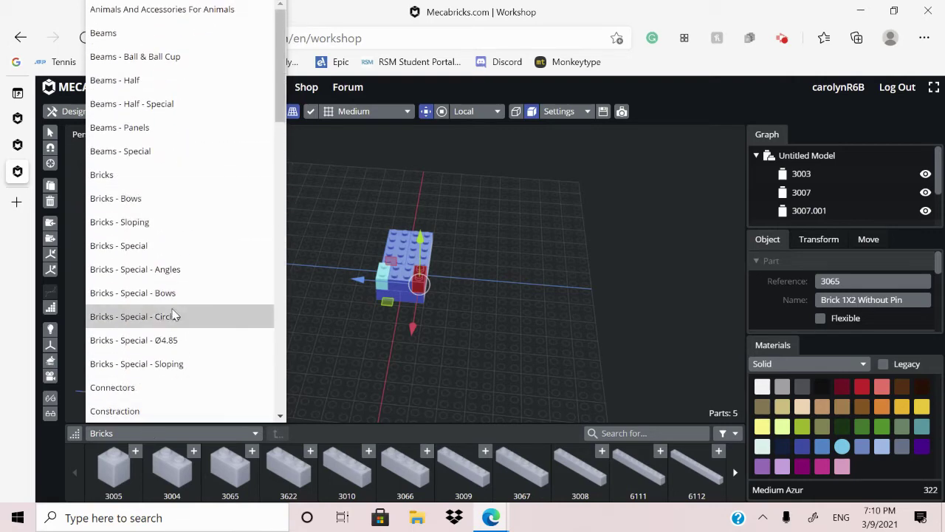
scroll(177, 296, "down", 12)
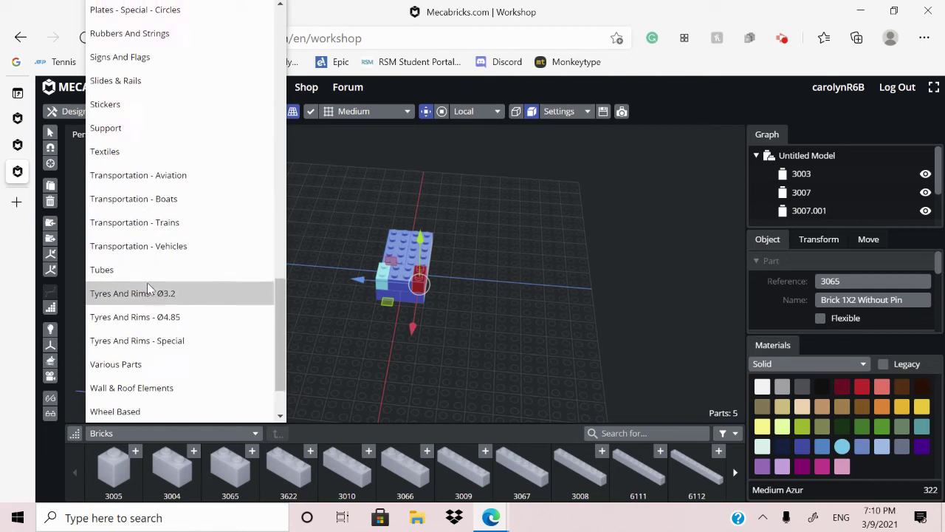
scroll(148, 284, "up", 6)
scroll(114, 347, "down", 3)
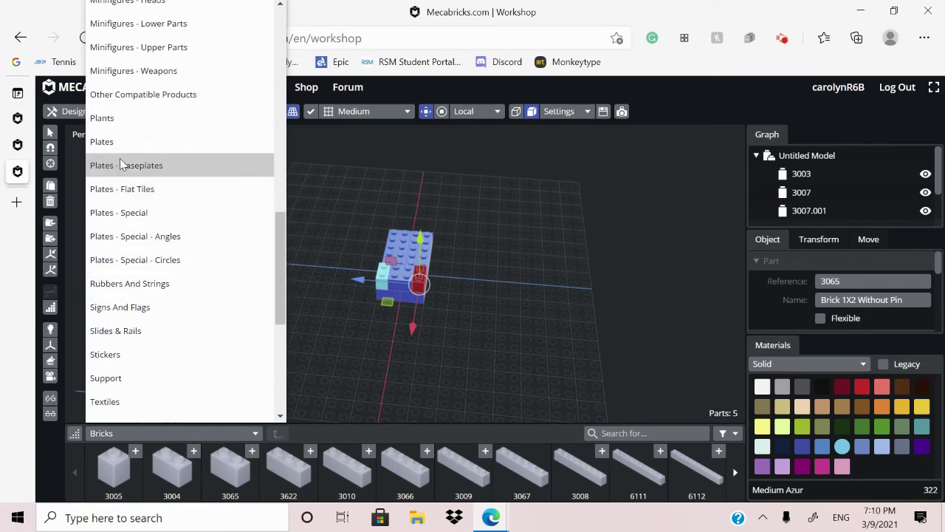
left_click(130, 140)
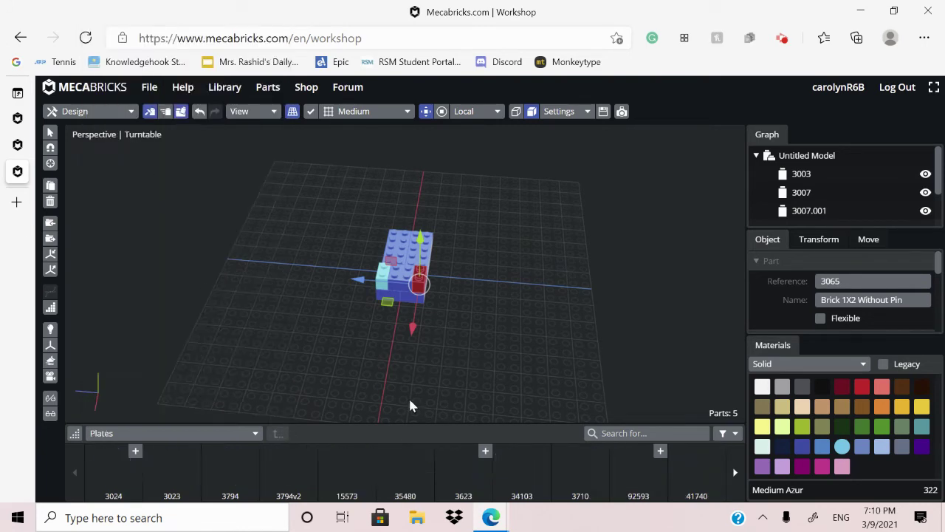
Step: Add a Plate 2X4 (3020) at the top snap point of the 2X2 brick
left_click(473, 373)
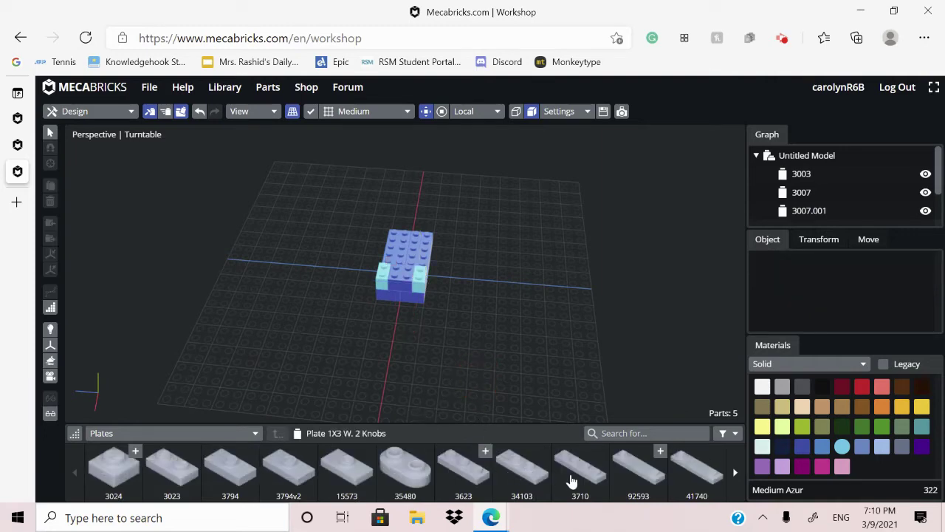
scroll(583, 477, "down", 1)
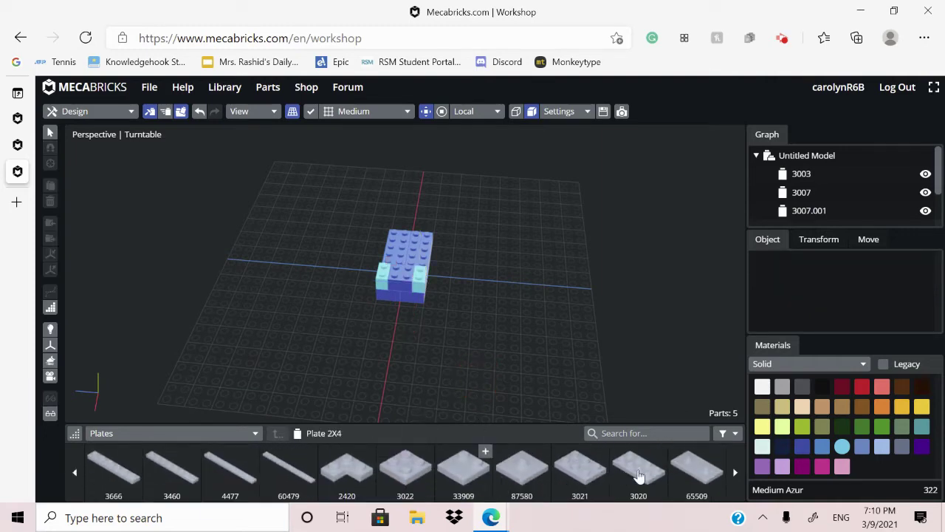
right_click_drag(561, 344, 690, 346)
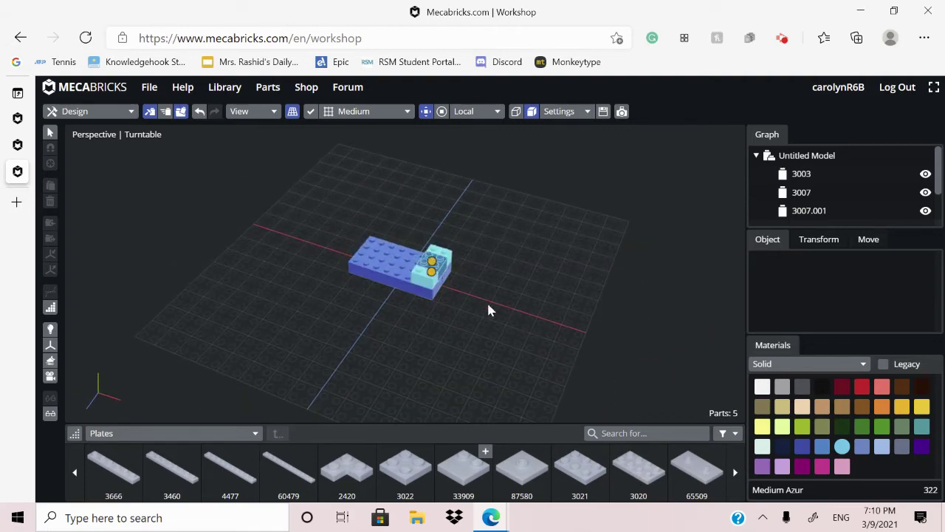
right_click_drag(487, 309, 464, 322)
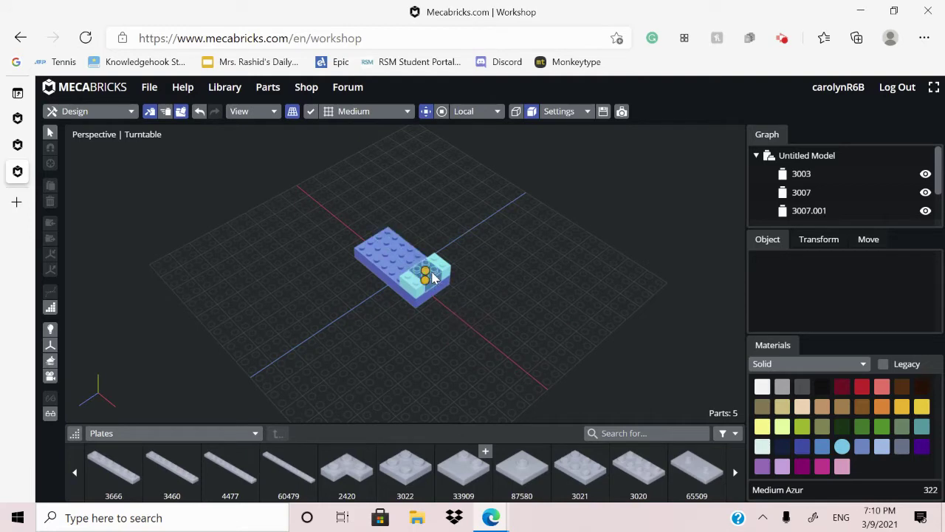
right_click_drag(483, 350, 417, 288)
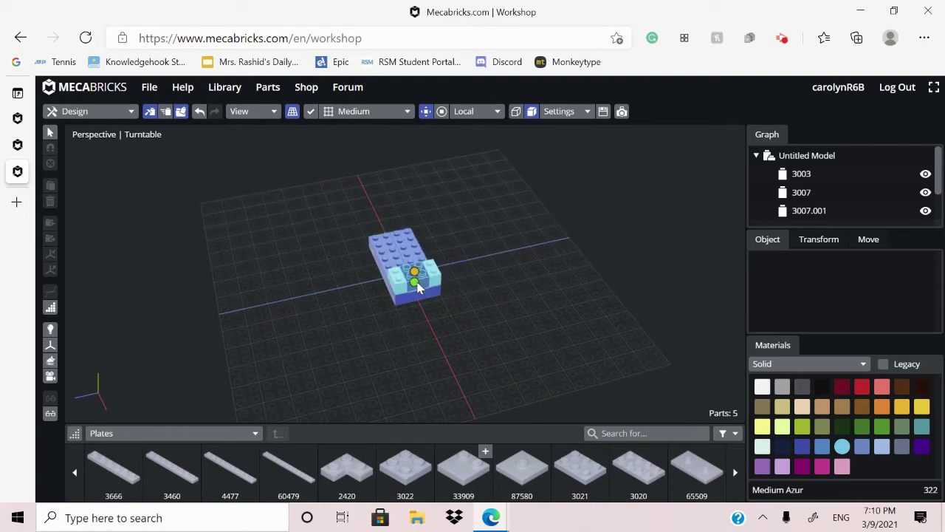
left_click(415, 278)
left_click(416, 275)
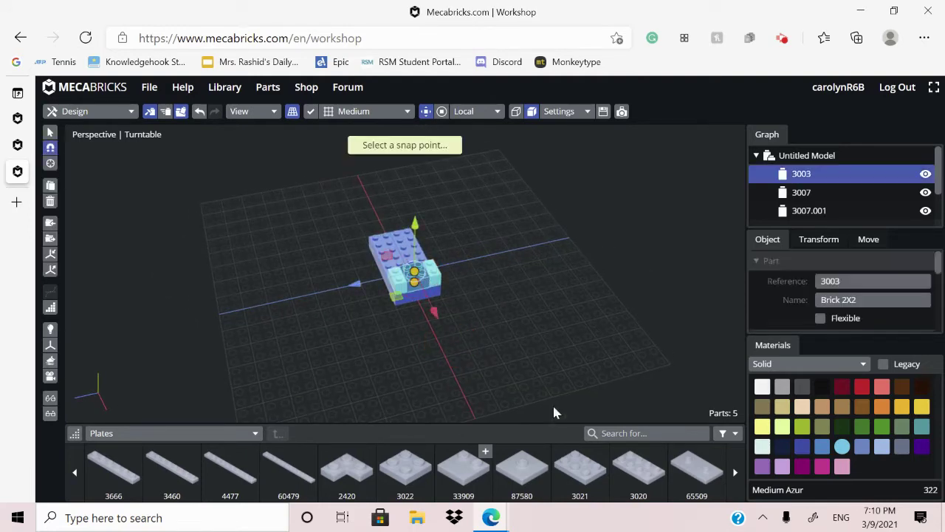
left_click(634, 466)
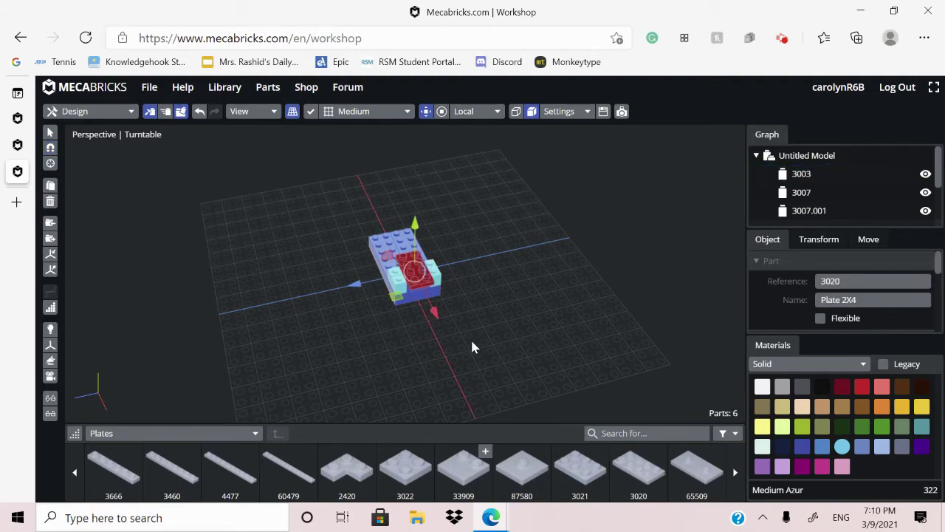
Step: Rotate the 2X4 plate to lie flat crosswise over the 2X2 brick and both 1X2 bricks
right_click_drag(488, 338, 600, 355)
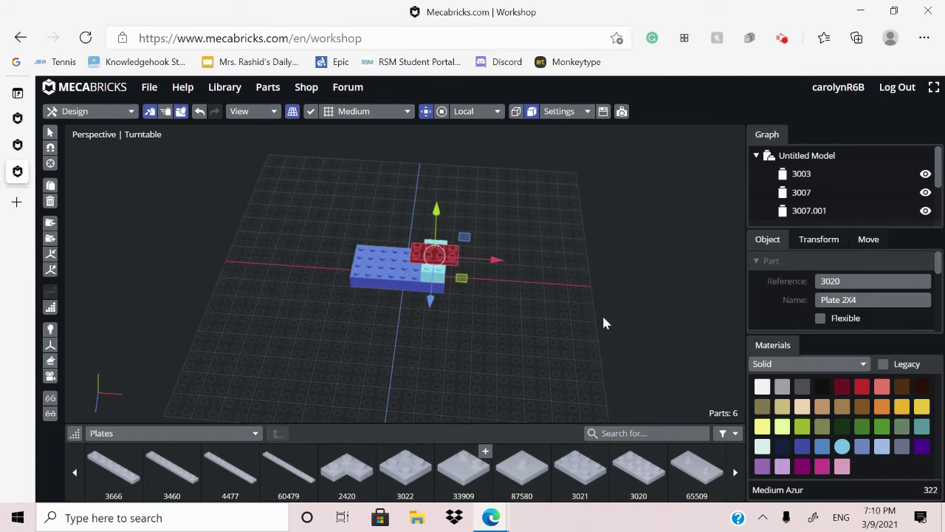
key("Up")
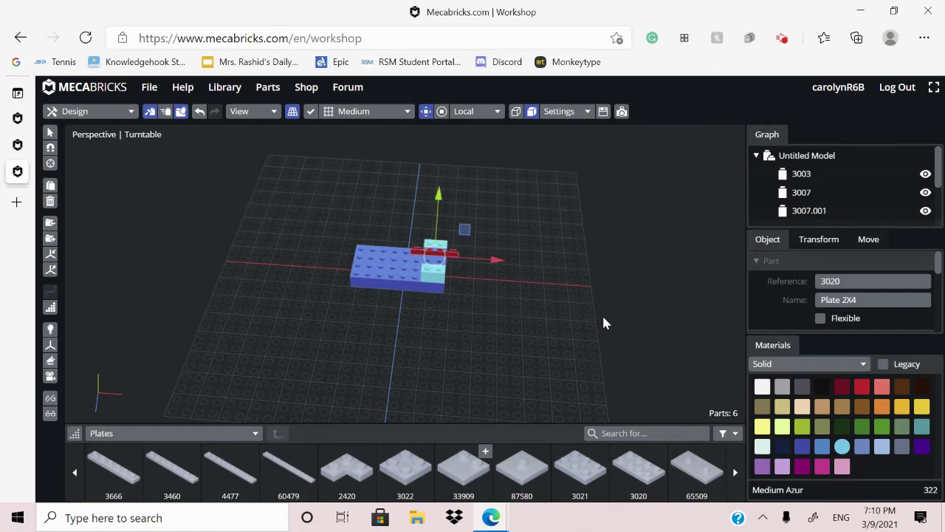
right_click_drag(604, 272, 432, 273)
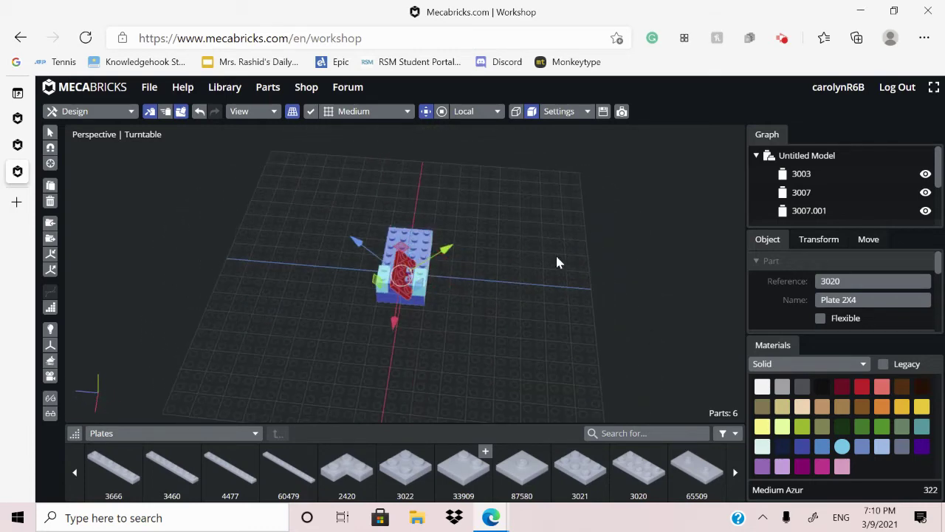
key("ctrl+Left")
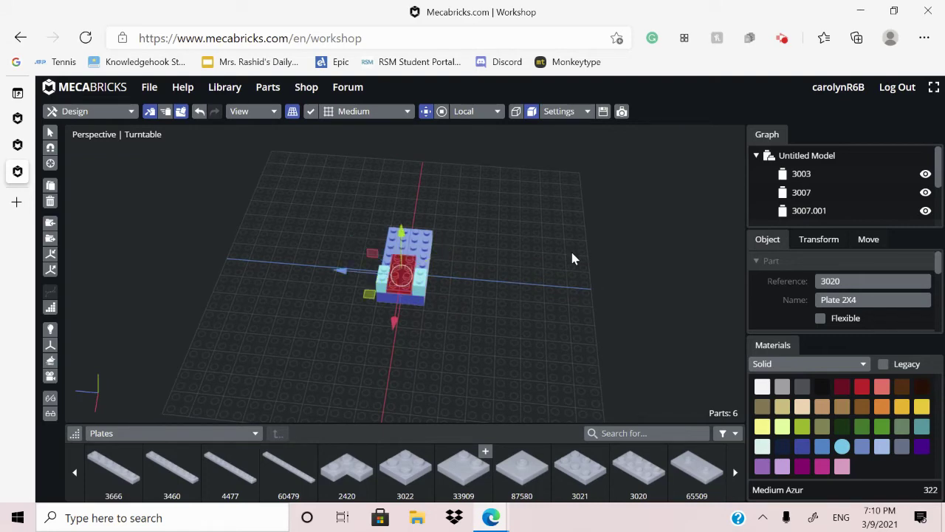
key("ctrl+Up")
right_click(566, 325)
right_click_drag(565, 325, 694, 312)
right_click_drag(540, 294, 576, 356)
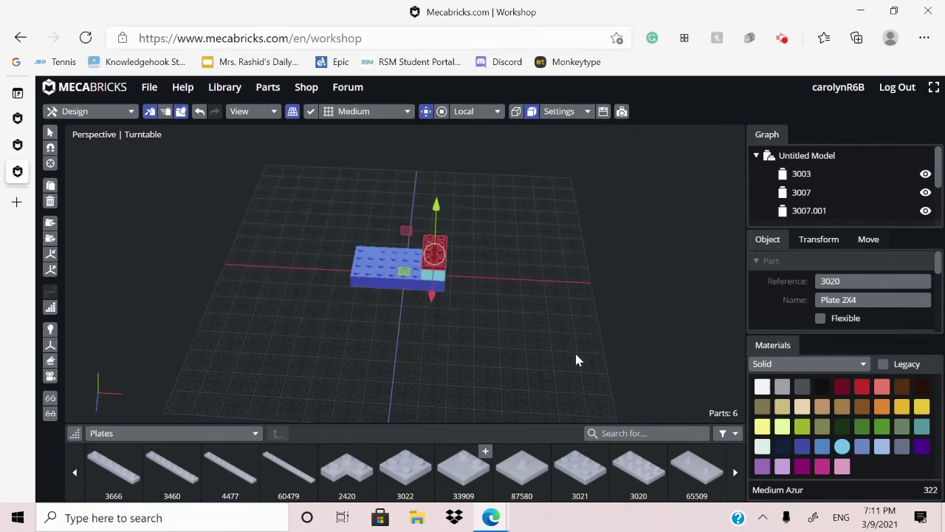
Step: Color the 2X4 plate Bright Blue and deselect it
left_click(843, 448)
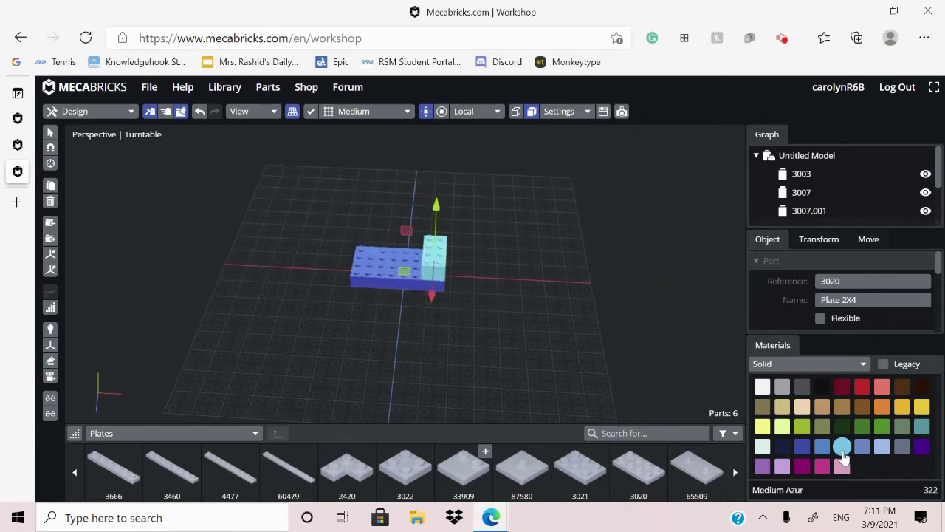
left_click(803, 447)
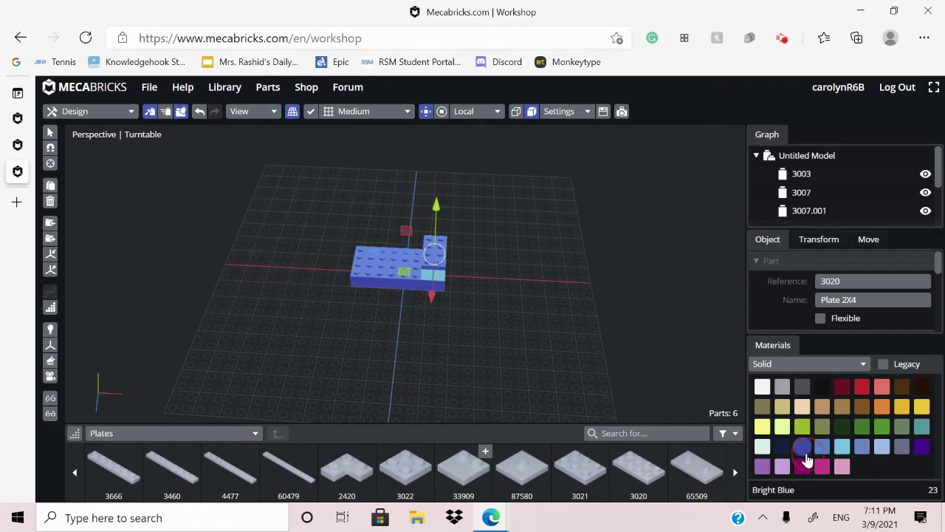
left_click(500, 403)
right_click_drag(500, 402, 591, 370)
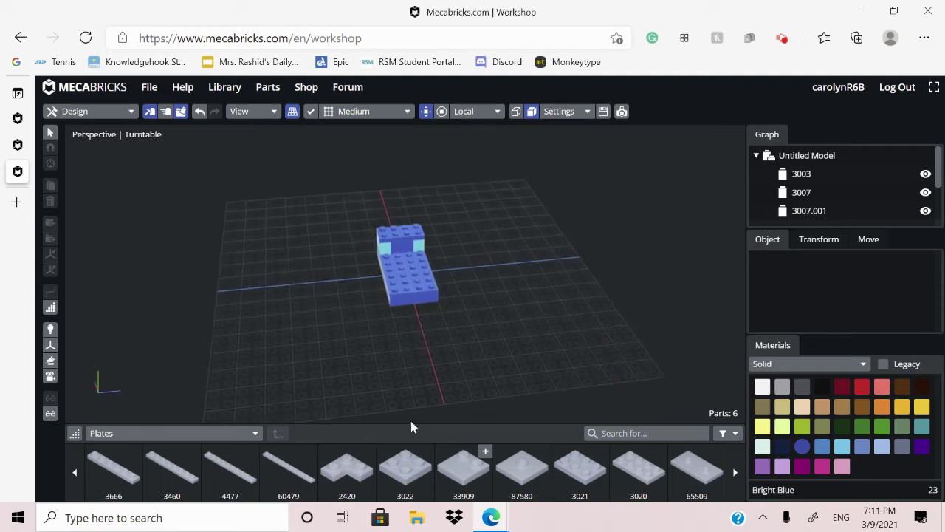
Step: Switch the parts catalogue to Bricks and add a Brick 2X4 (3001) at the top snap point of a 2X8 brick
left_click(196, 434)
scroll(169, 285, "up", 6)
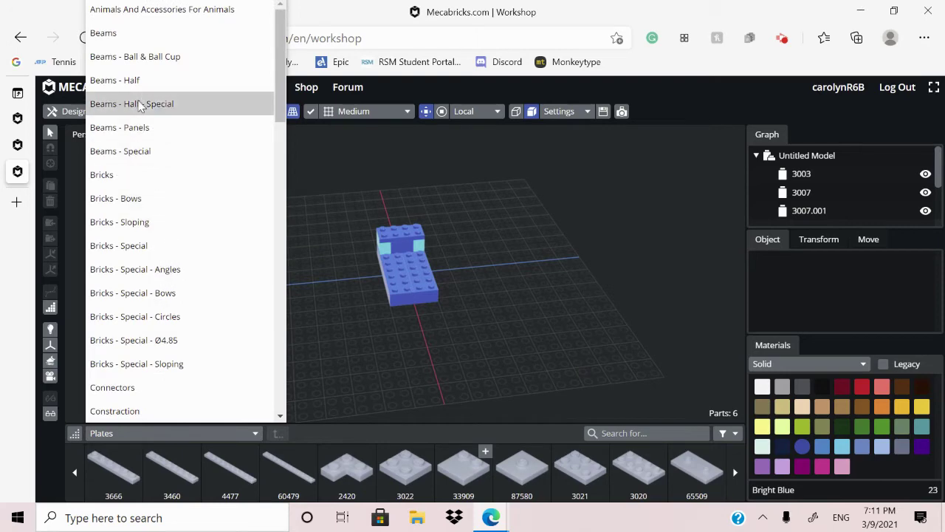
left_click(131, 174)
right_click_drag(281, 347, 350, 375)
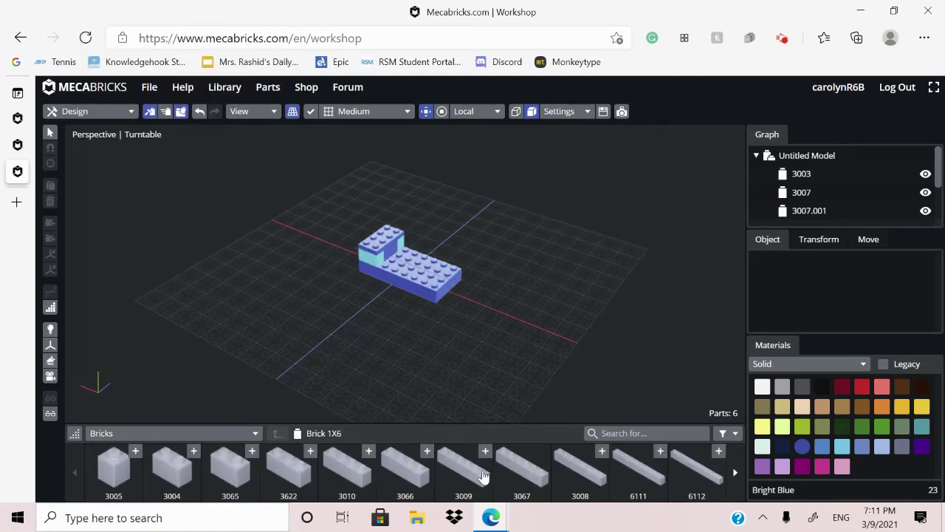
scroll(505, 480, "down", 3)
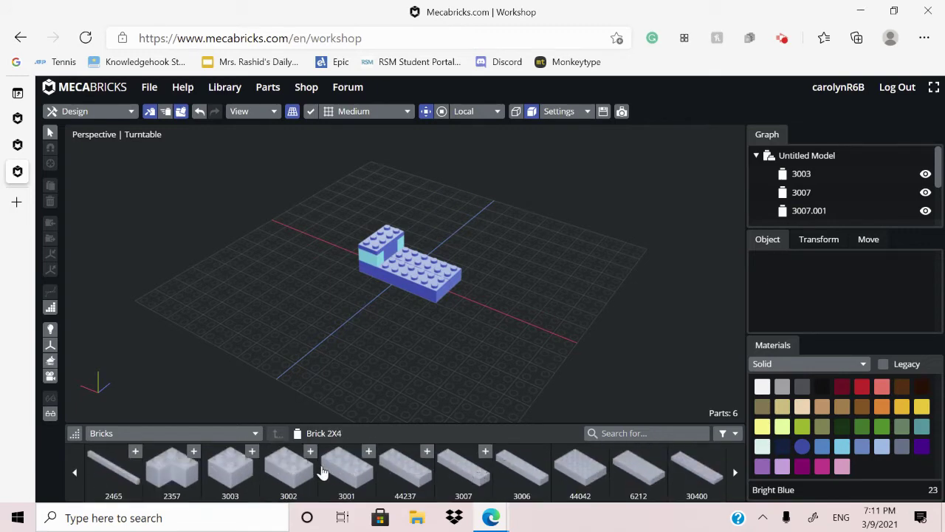
left_click(406, 276)
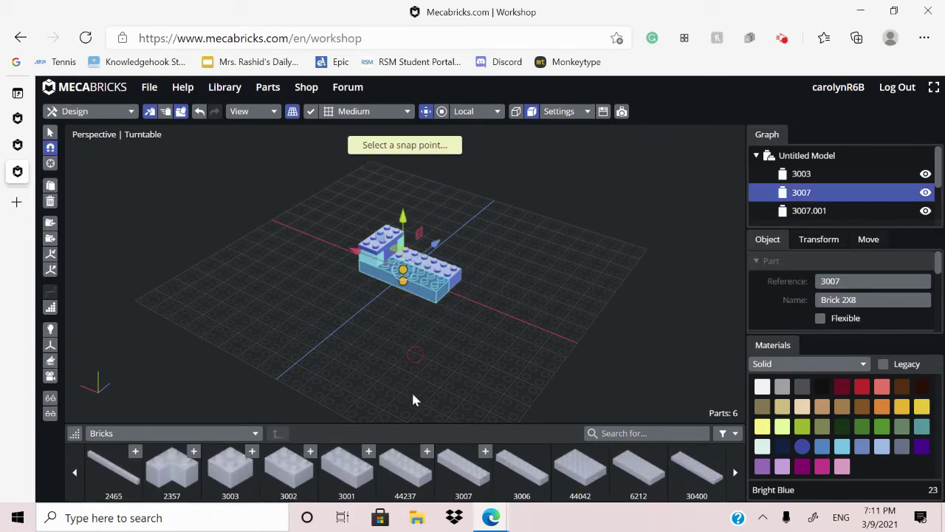
left_click(349, 470)
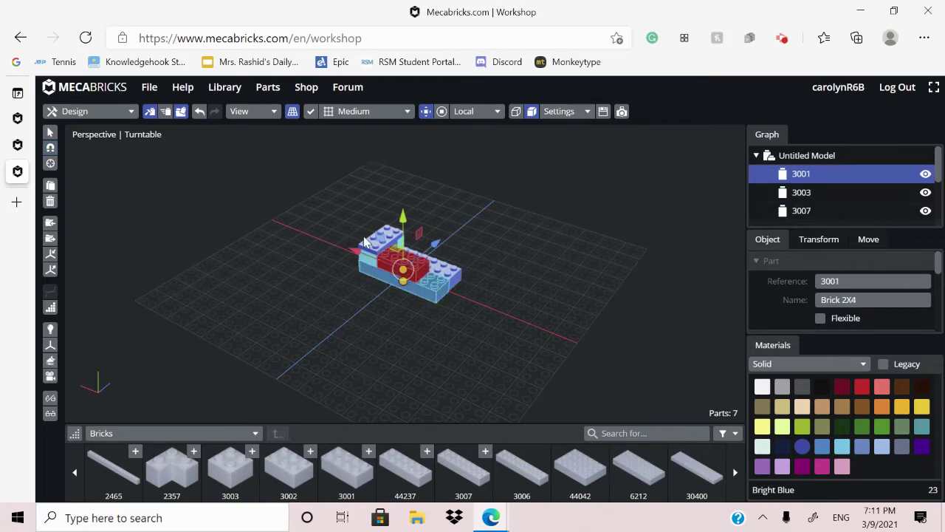
Step: Move the 2X4 brick toward the block's free end and rotate it crosswise over both 2X8 bricks, leaving one stud row exposed
left_click_drag(403, 270, 370, 262)
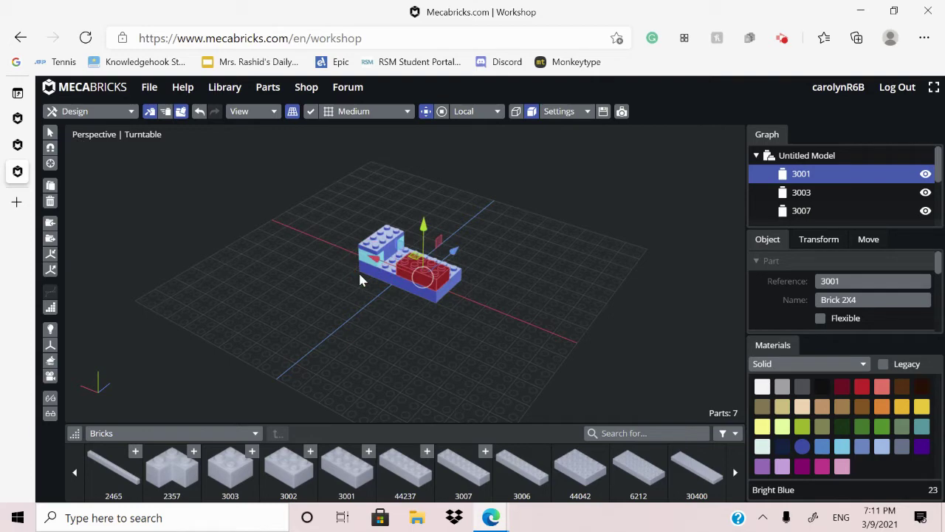
key("r")
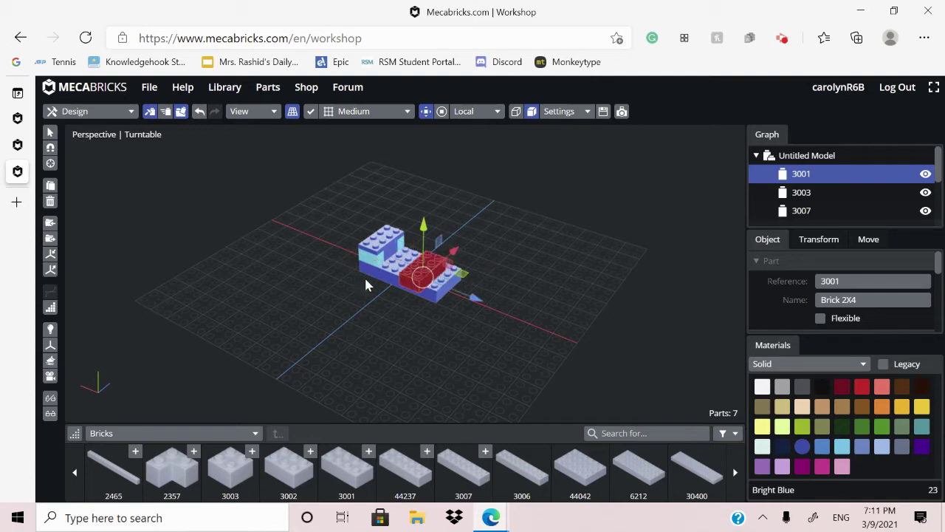
right_click_drag(582, 293, 544, 282)
left_click_drag(460, 259, 466, 255)
right_click_drag(416, 409, 516, 406)
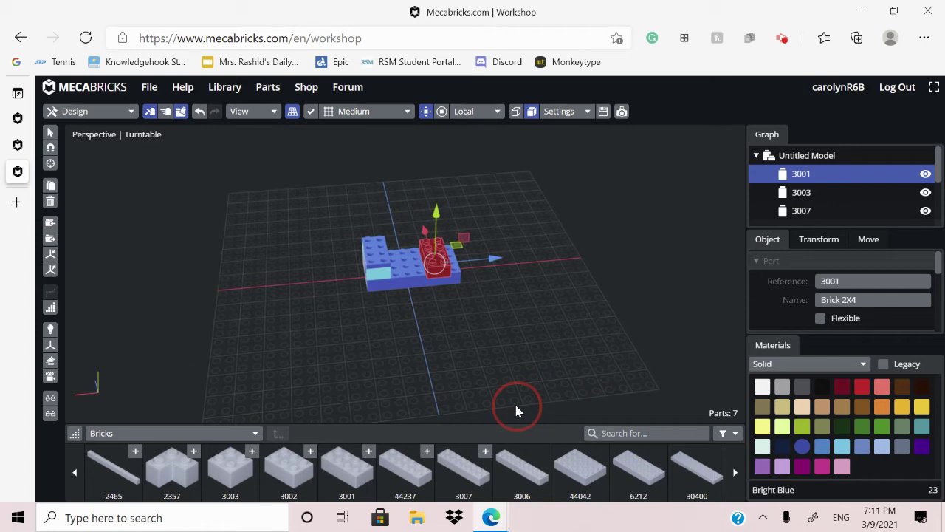
right_click_drag(483, 256, 446, 350)
left_click_drag(458, 232, 462, 229)
mouse_move(494, 362)
right_mouse_down()
mouse_move(530, 350)
mouse_move(504, 354)
right_mouse_up()
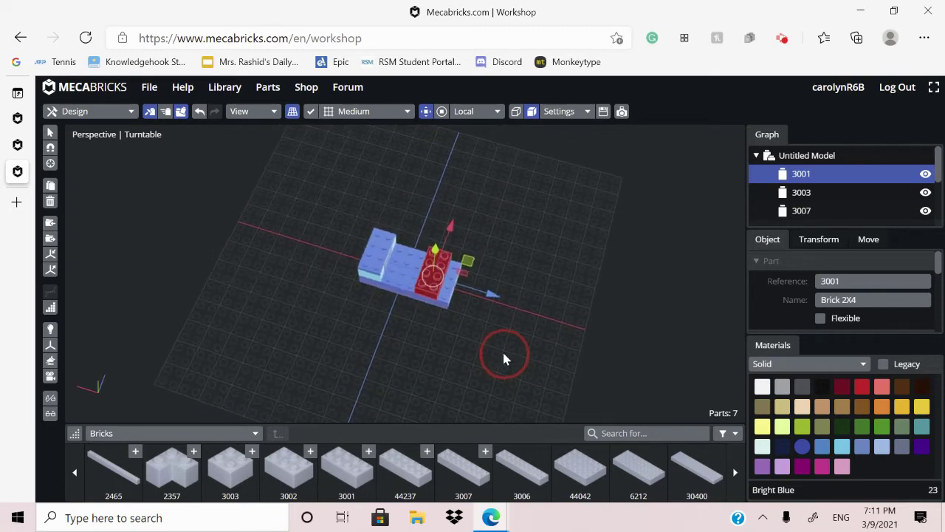
left_click(504, 357)
Step: Check the Bricks - Special - Circles category and switch the parts catalogue to Bricks - Special
scroll(222, 465, "up", 3)
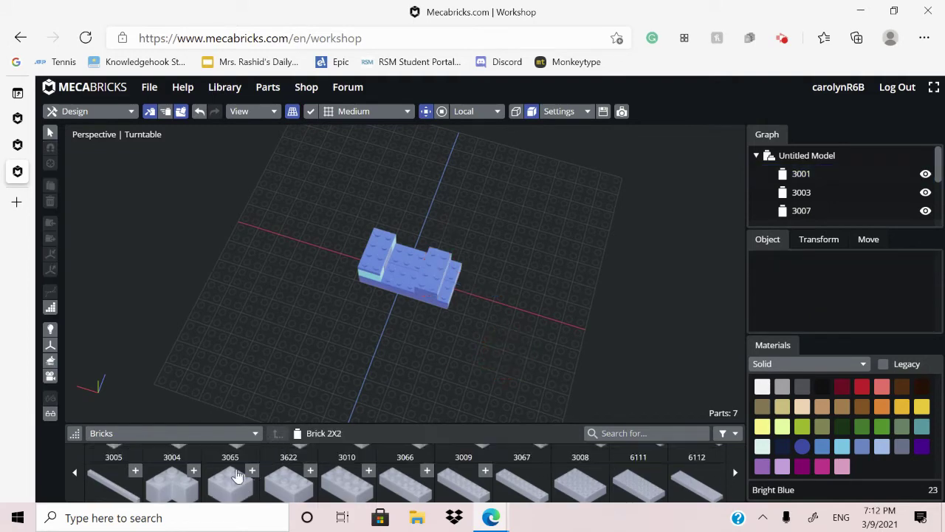
left_click(136, 431)
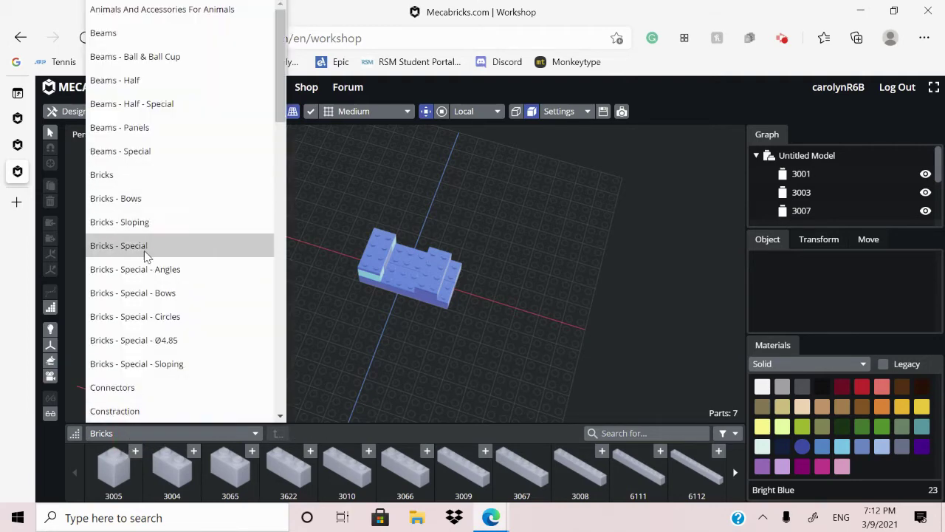
left_click(153, 317)
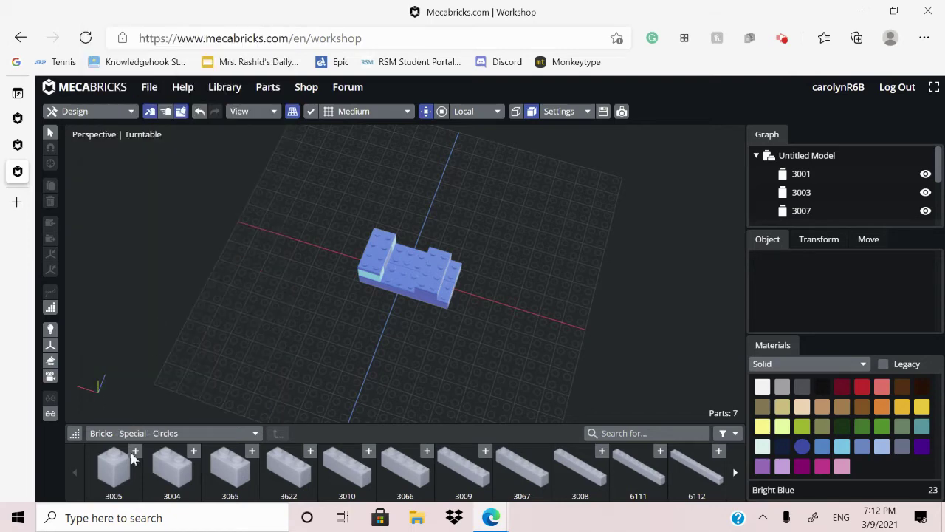
left_click(164, 426)
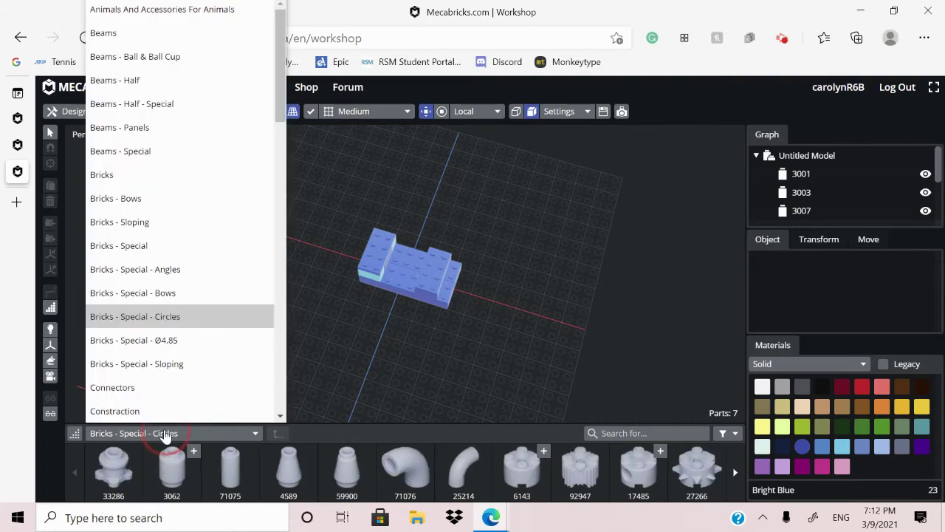
left_click(137, 244)
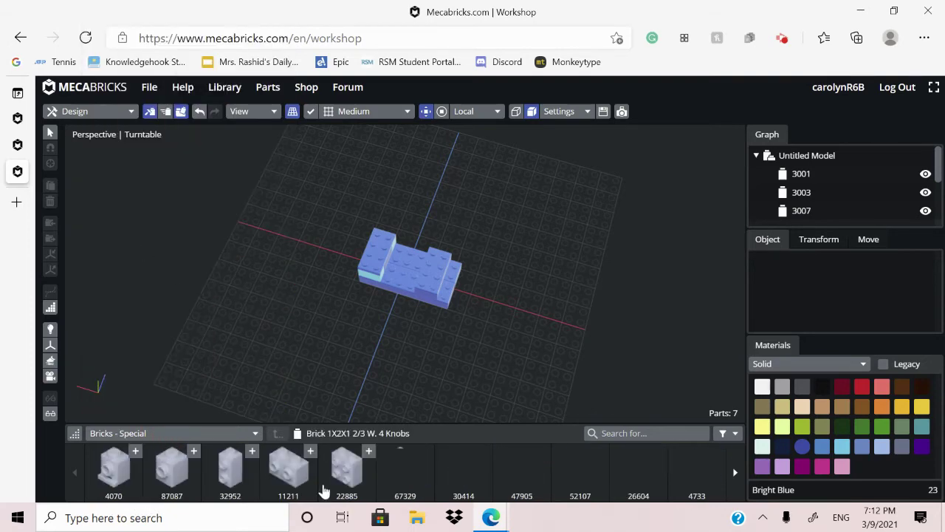
Step: Add a Brick 1X1 W. 1 Knob (87087) at the top snap point of the 2X8 brick
left_click_drag(442, 393, 404, 371)
left_click(416, 316)
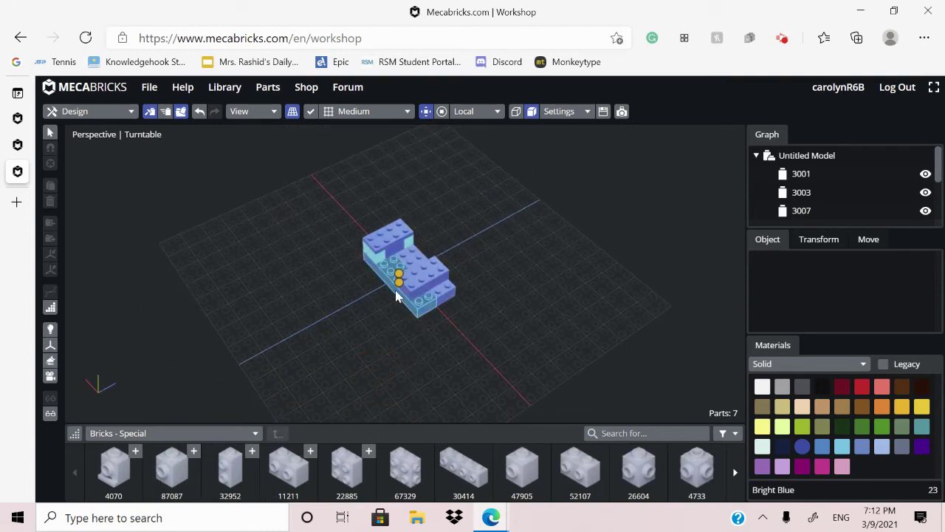
mouse_move(398, 303)
left_mouse_down()
mouse_move(401, 321)
mouse_move(405, 310)
left_mouse_up()
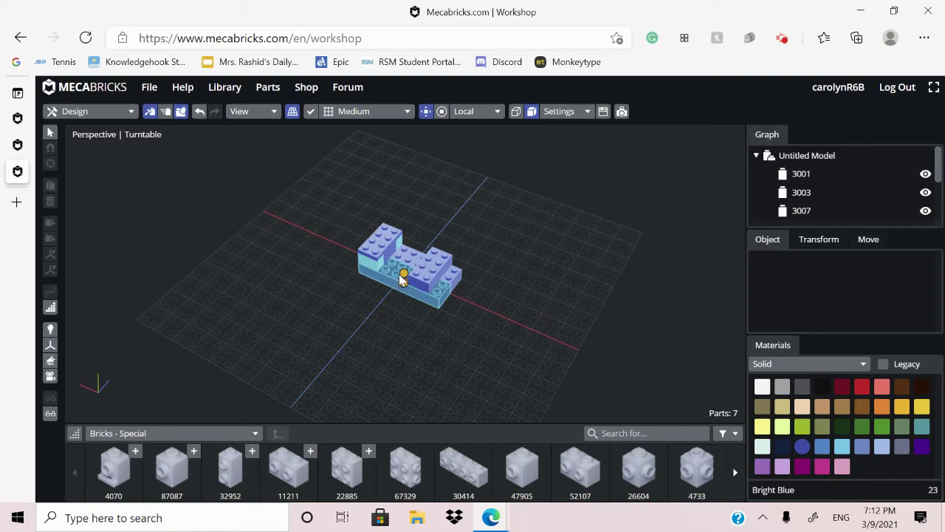
left_click(403, 278)
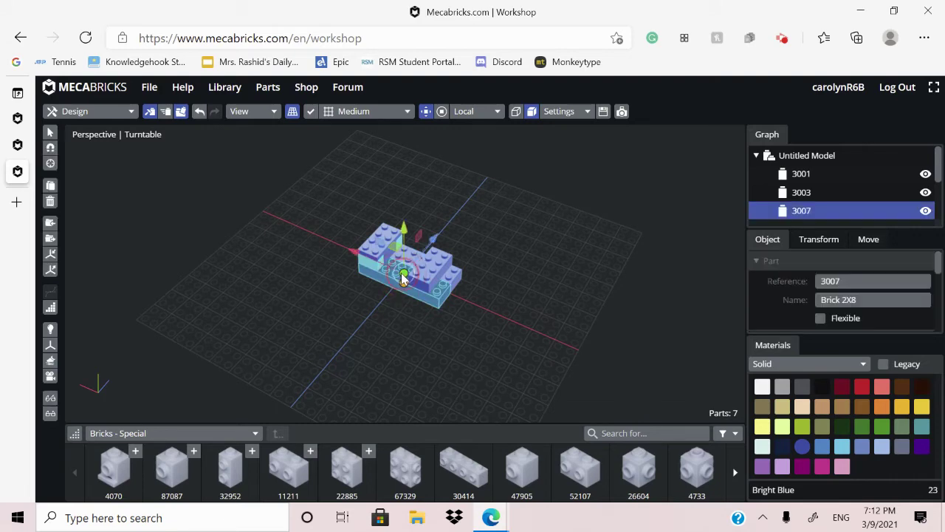
left_click(179, 485)
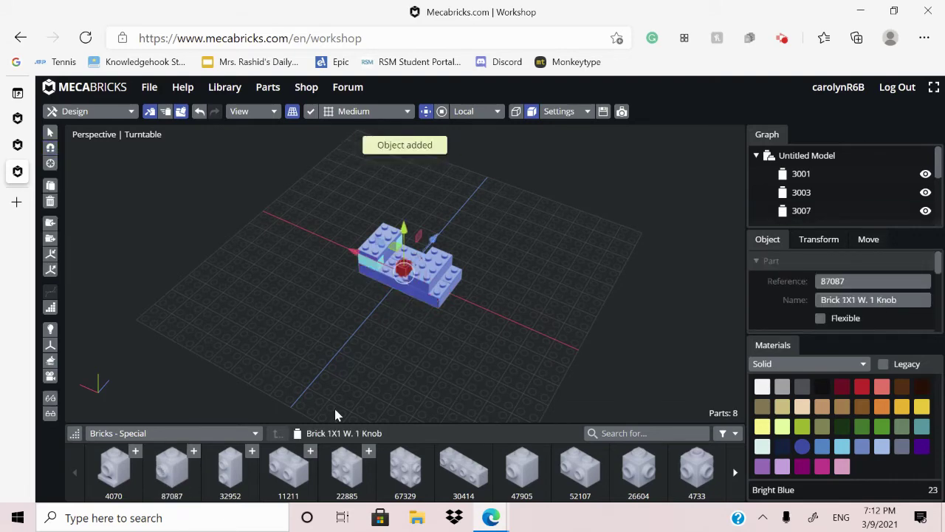
Step: Move the 1X1 knob brick to the corner stud at the block's free end and rotate it a quarter turn
left_click_drag(334, 413, 394, 277)
left_click_drag(538, 363, 391, 321)
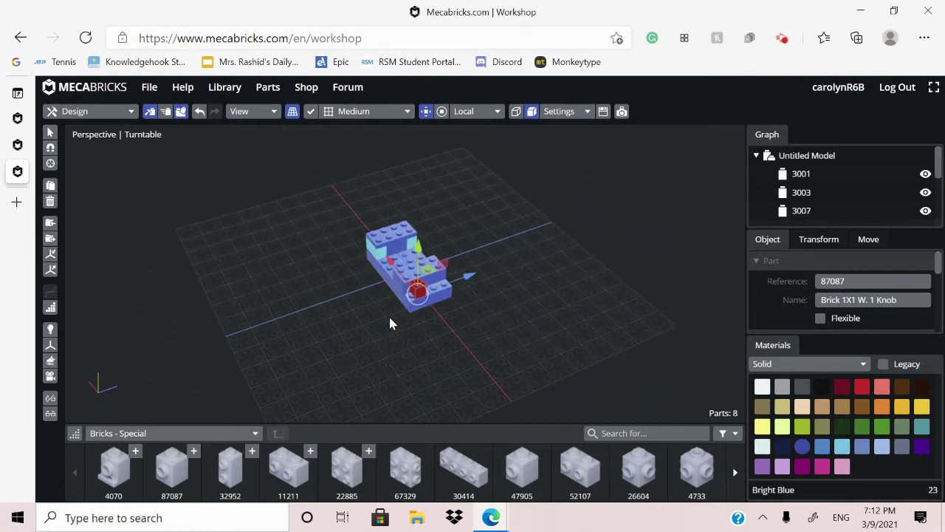
left_click_drag(475, 276, 471, 276)
key("Right")
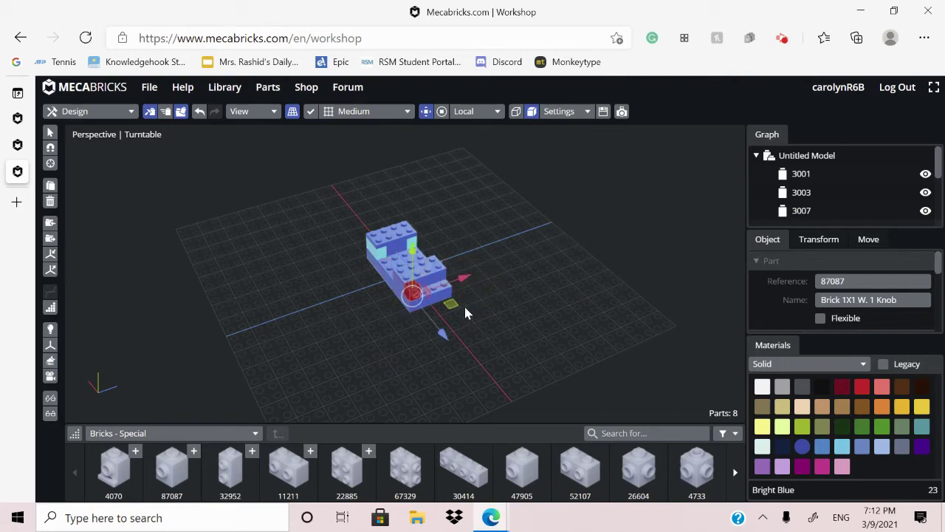
Step: Add a second Brick 1X1 W. 1 Knob (87087) at the top snap point of the other 2X8 brick
left_click_drag(458, 327, 402, 309)
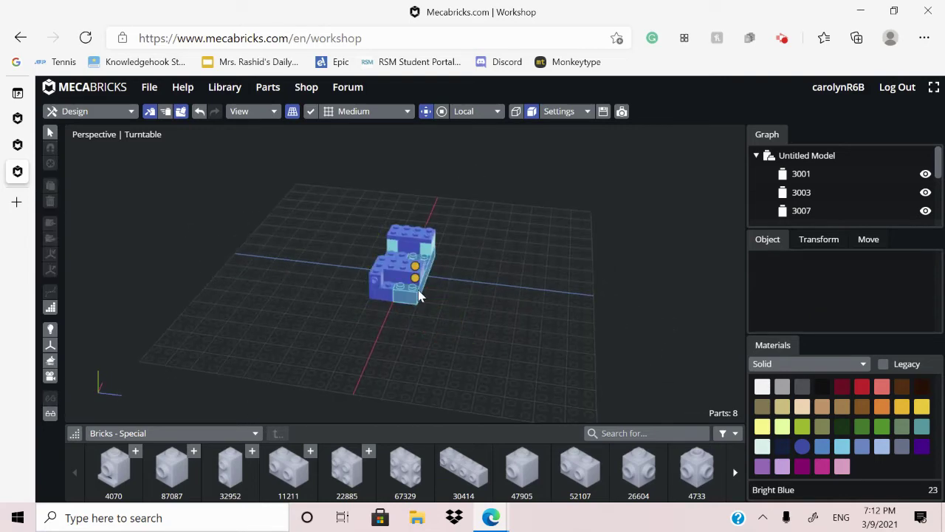
left_click_drag(426, 355, 418, 280)
left_click(411, 269)
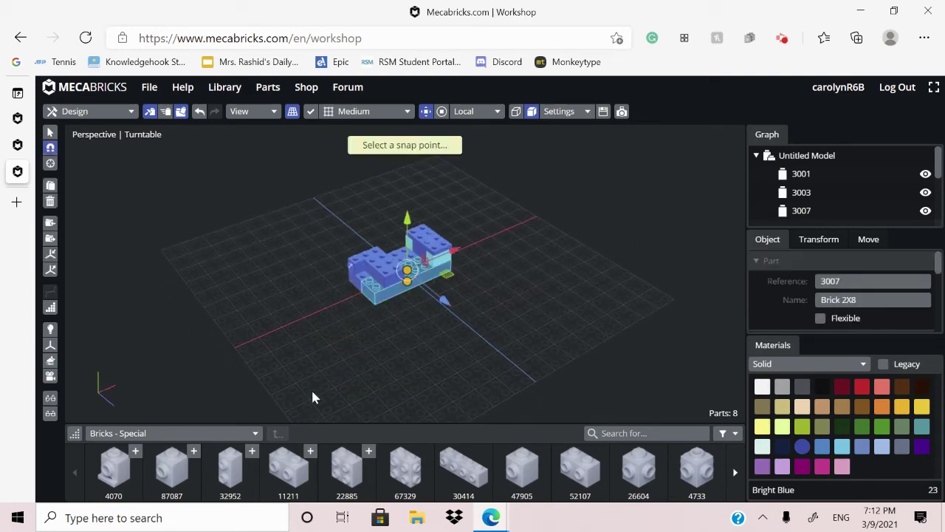
left_click(196, 476)
Step: Move the second 1X1 knob brick to the opposite corner stud at the block's free end and rotate it a quarter turn
left_click_drag(461, 251, 427, 260)
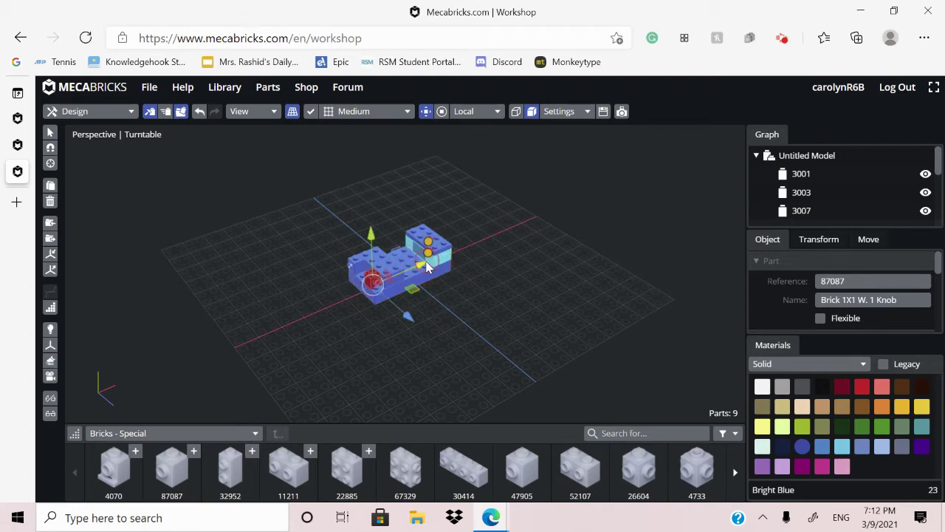
left_click_drag(412, 306, 412, 321)
key("Right")
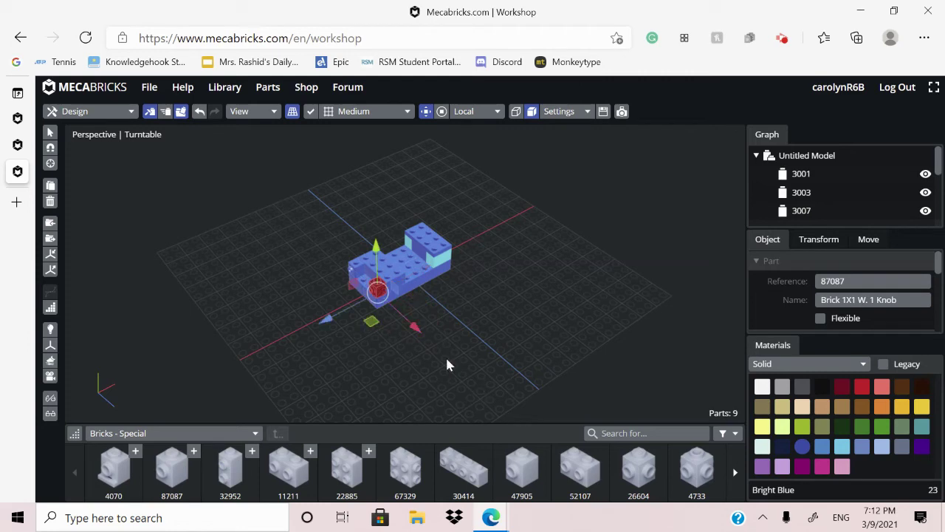
left_click_drag(481, 383, 671, 379)
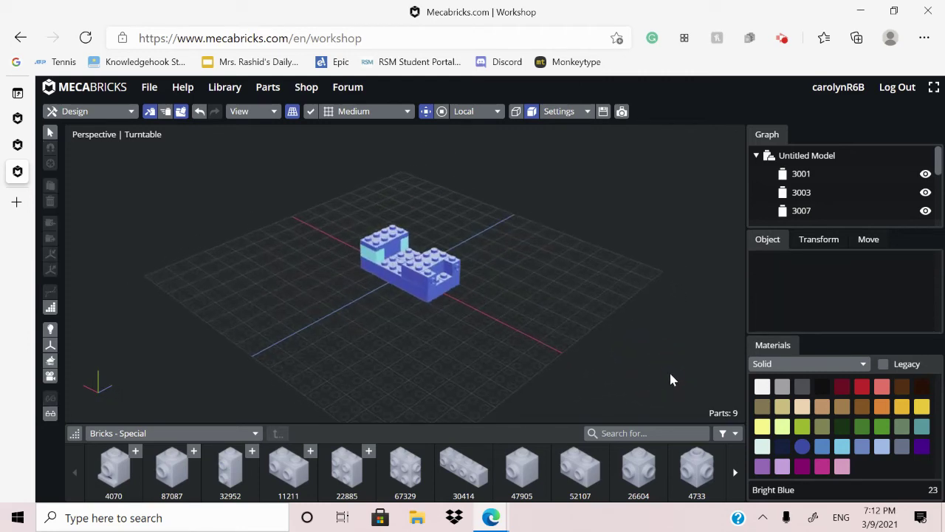
mouse_move(537, 348)
left_mouse_down()
mouse_move(453, 341)
mouse_move(483, 362)
mouse_move(539, 359)
left_mouse_up()
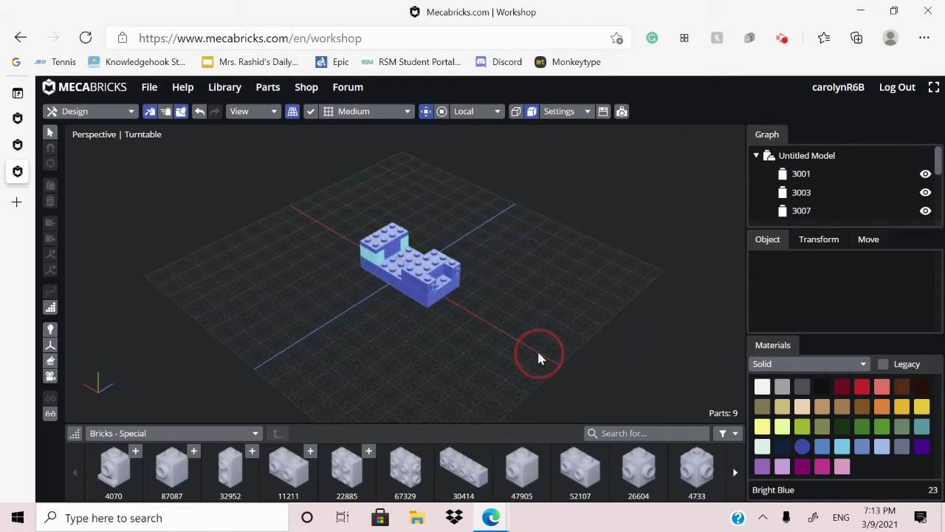
Step: Switch the parts catalogue to Bricks - Special - Circles and add a Round Brick 1X1 (3062) at the 2X8 brick's top snap point
left_click(189, 434)
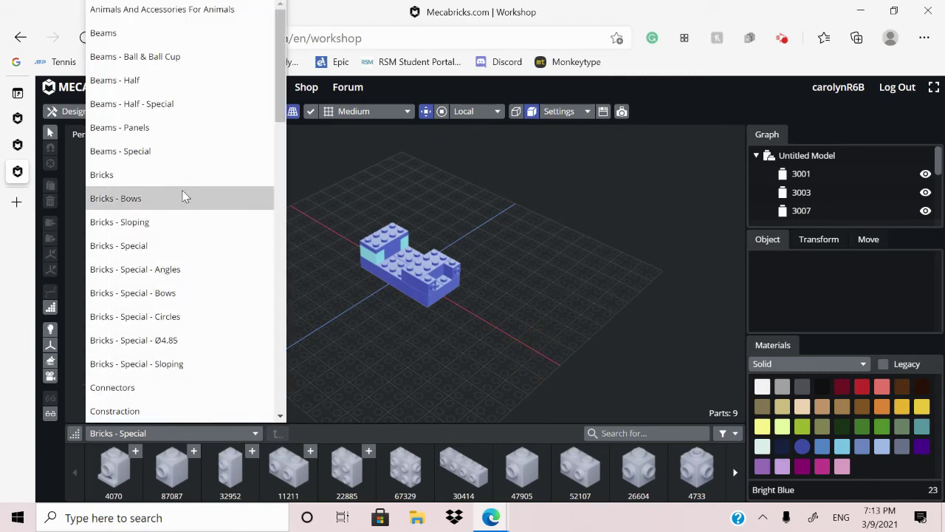
left_click(168, 319)
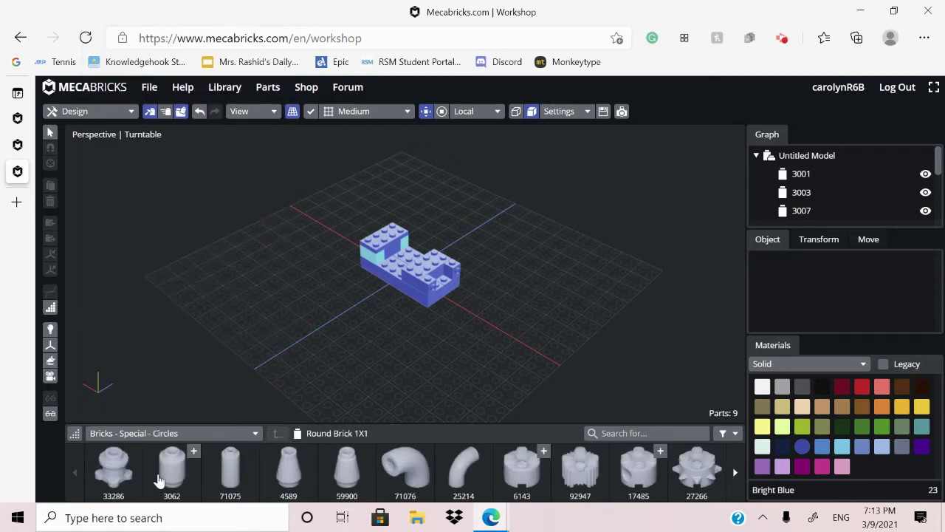
right_click_drag(396, 367, 340, 373)
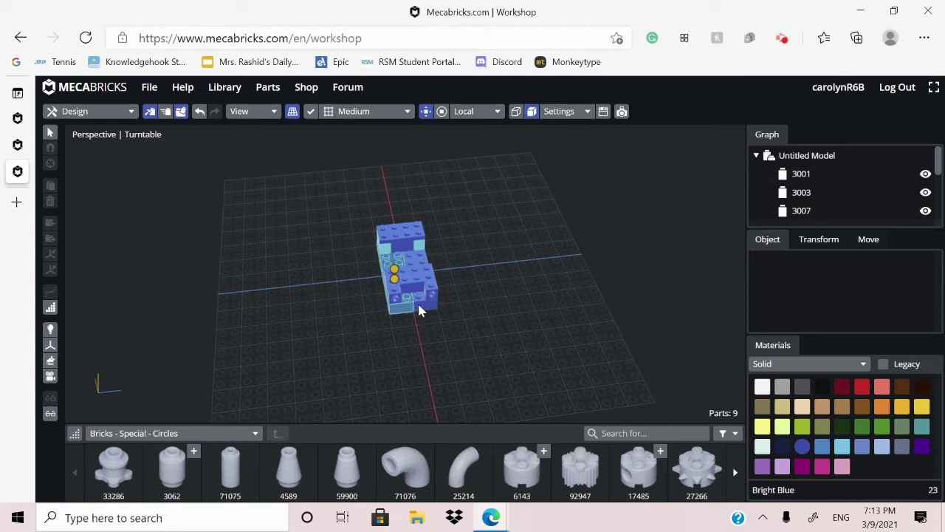
right_click_drag(407, 344, 453, 322)
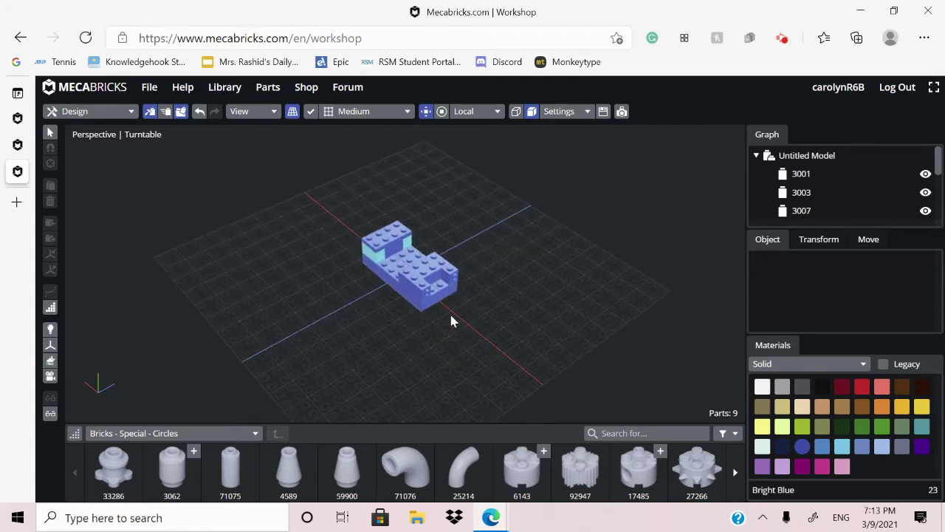
right_click_drag(447, 359, 539, 350)
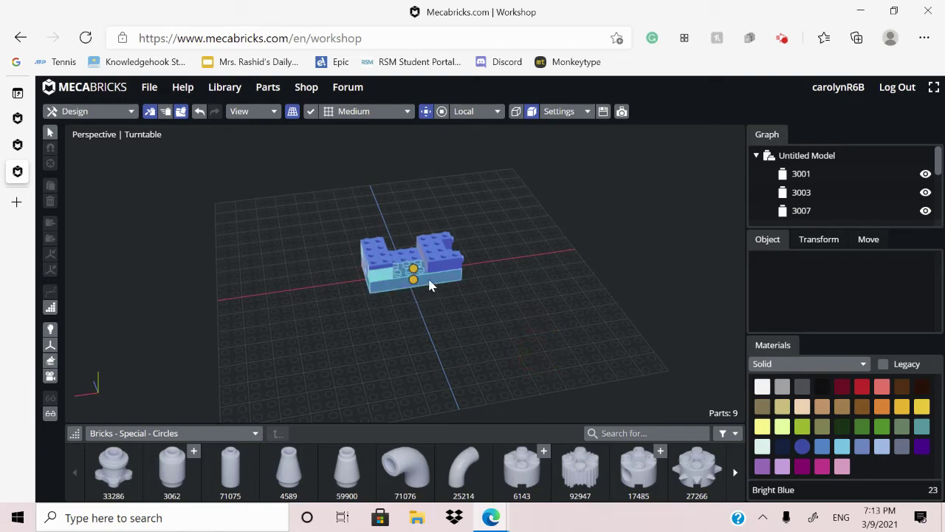
left_click(416, 274)
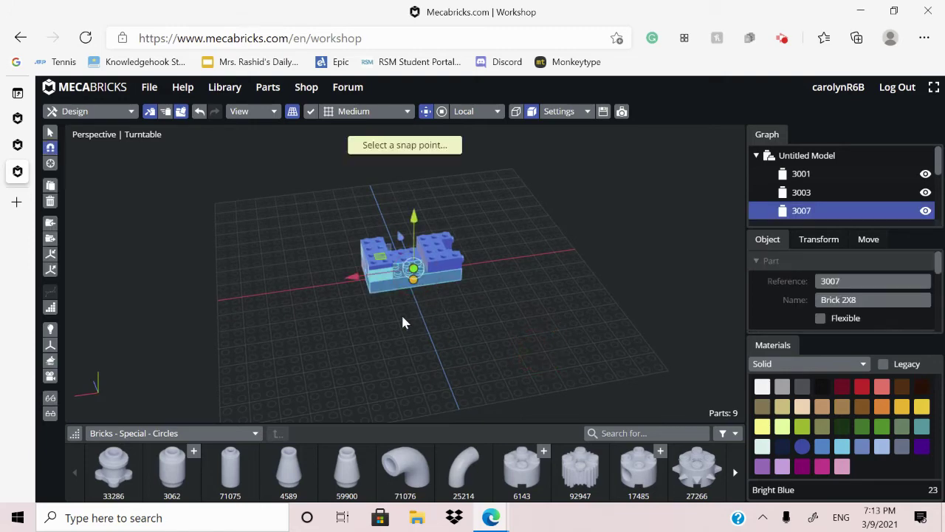
left_click(172, 477)
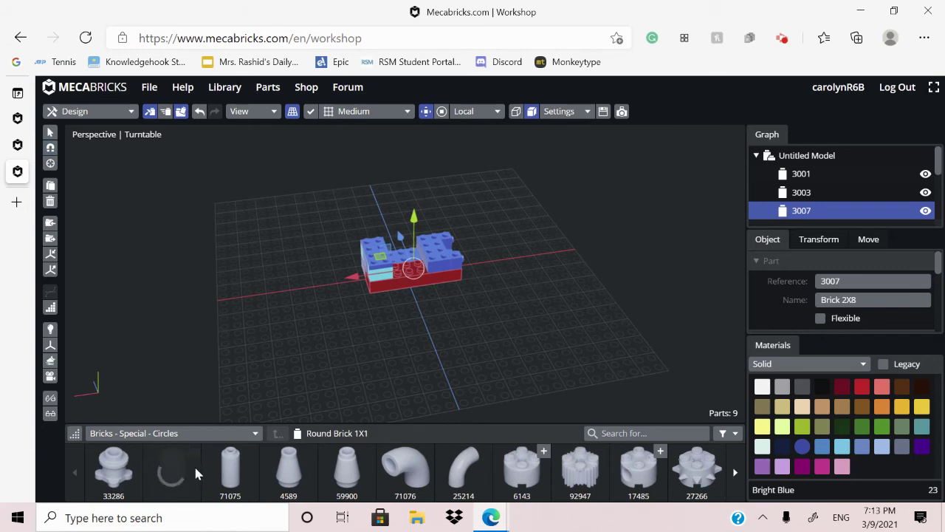
Step: Move the round brick to the free end beside a corner knob brick and colour it Black
right_click_drag(391, 384, 580, 323)
left_click_drag(358, 275, 399, 269)
right_click_drag(403, 271, 373, 319)
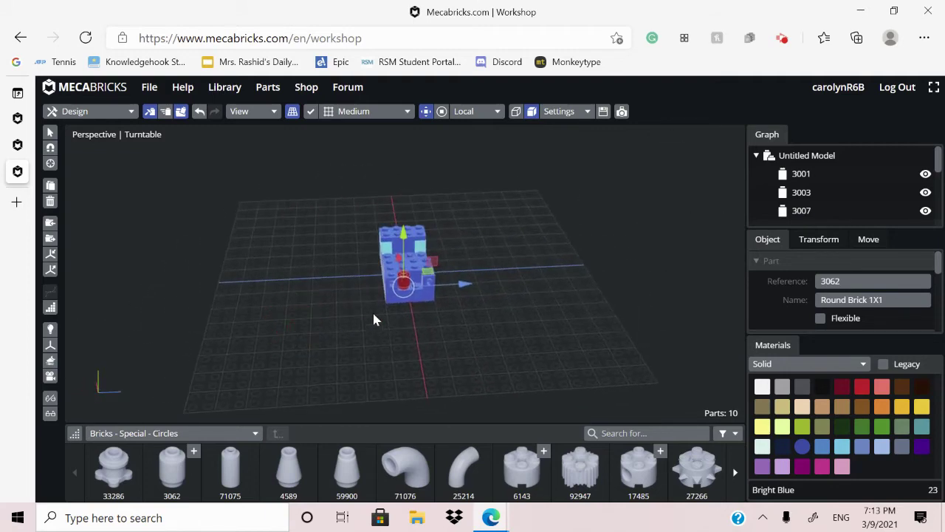
left_click(820, 386)
left_click(527, 379)
right_click_drag(528, 380, 366, 379)
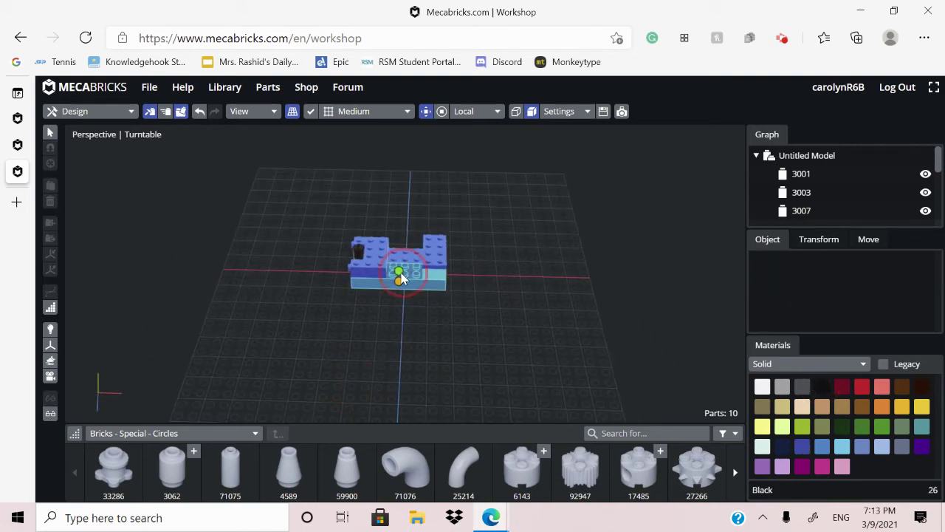
Step: Add a second black Round Brick 1X1 on the other 2X8 brick and move it beside the first one, between the knob bricks
left_click(400, 277)
left_click(173, 483)
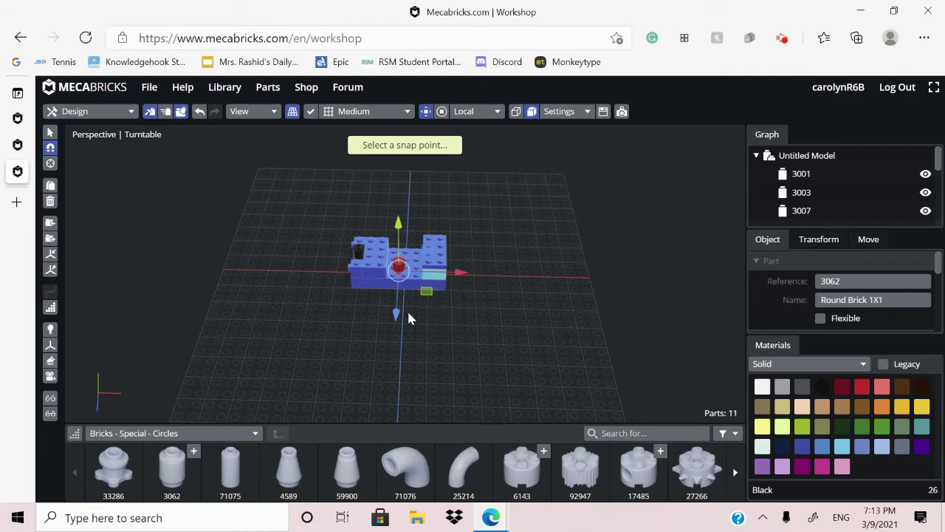
left_click_drag(465, 273, 418, 263)
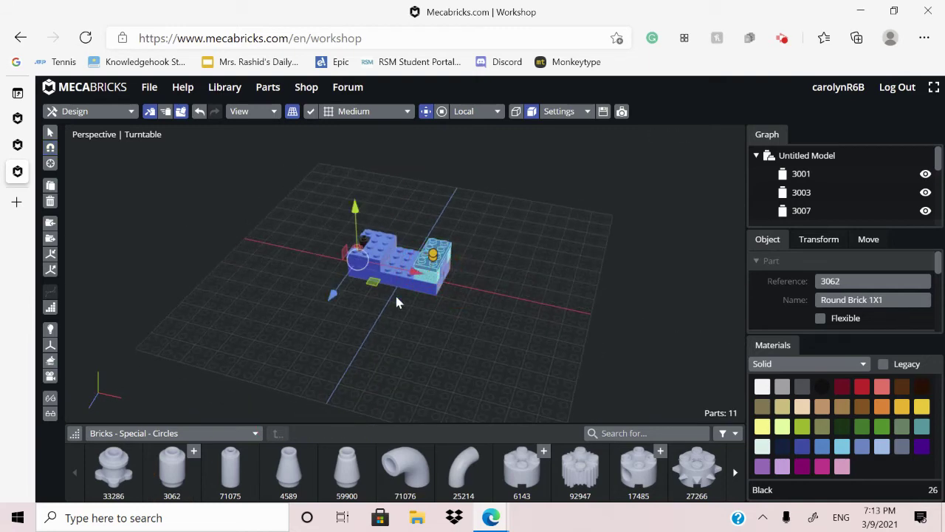
left_click_drag(332, 291, 333, 290)
left_click_drag(451, 333, 547, 323)
left_click(547, 323)
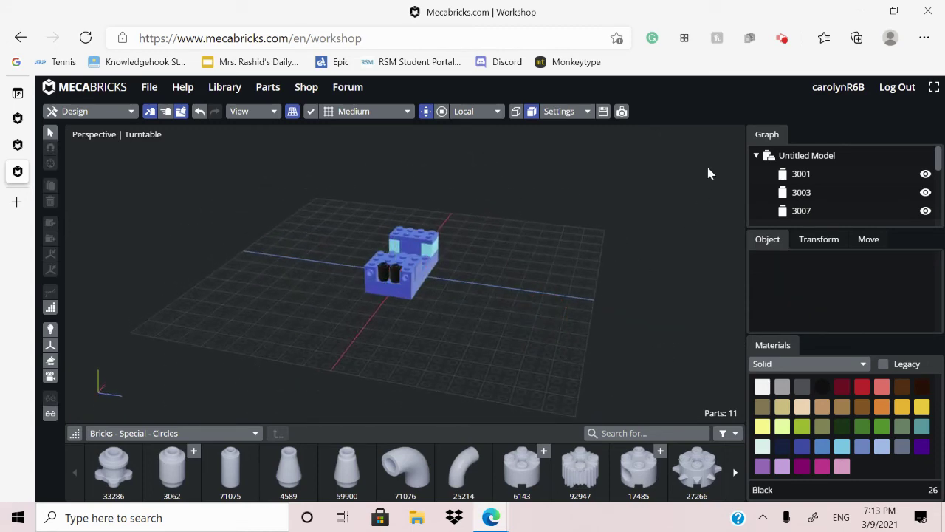
left_click(782, 37)
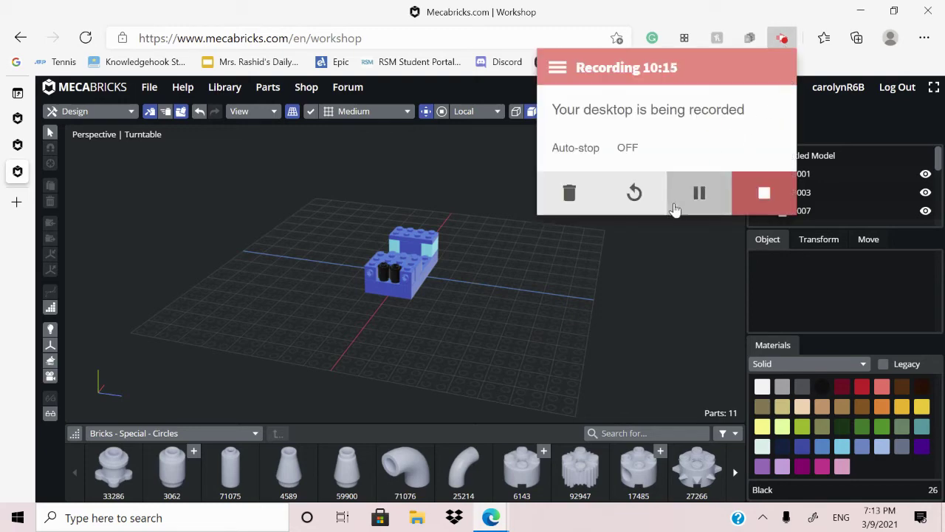
left_click(595, 303)
left_click_drag(595, 304, 538, 320)
Step: Switch the parts catalogue to Plates and add a Plate 1X4 (3710) at the top snap point of the crosswise 2X4 brick
left_click(233, 434)
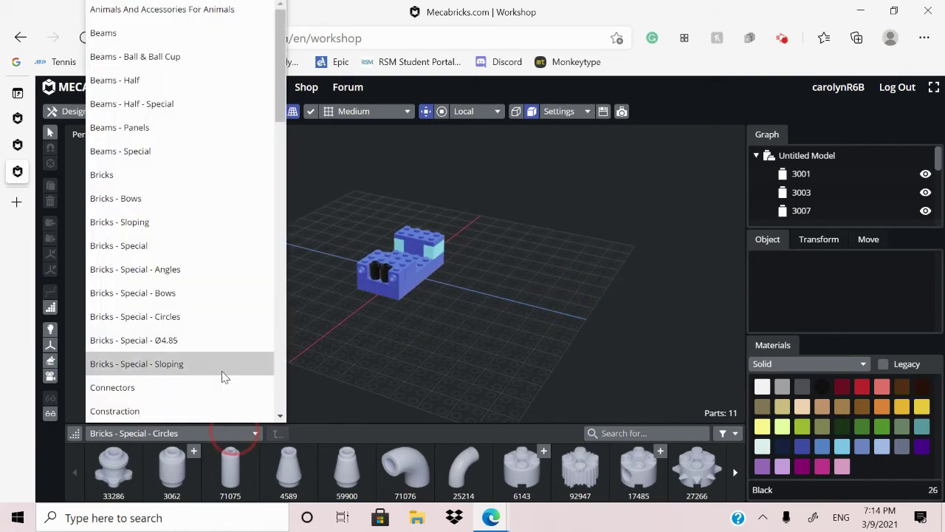
scroll(219, 329, "down", 3)
scroll(162, 225, "down", 3)
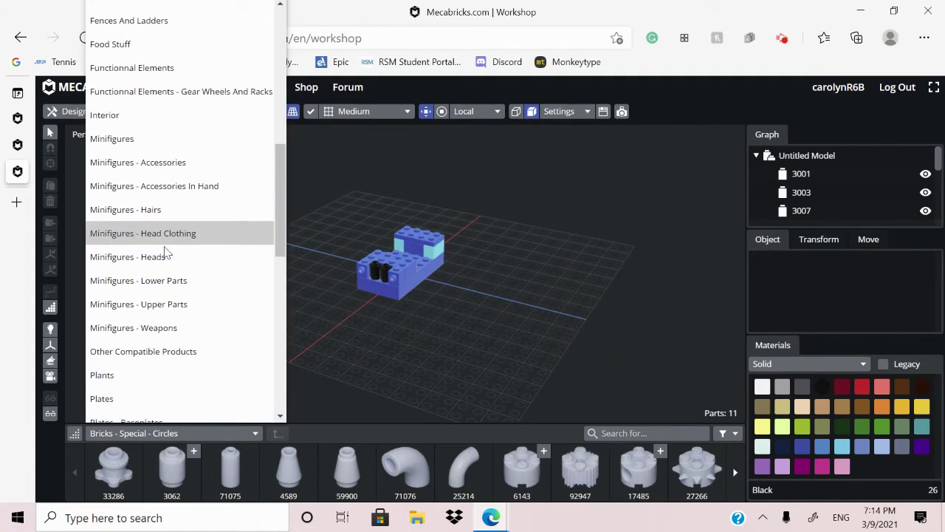
scroll(138, 374, "down", 1)
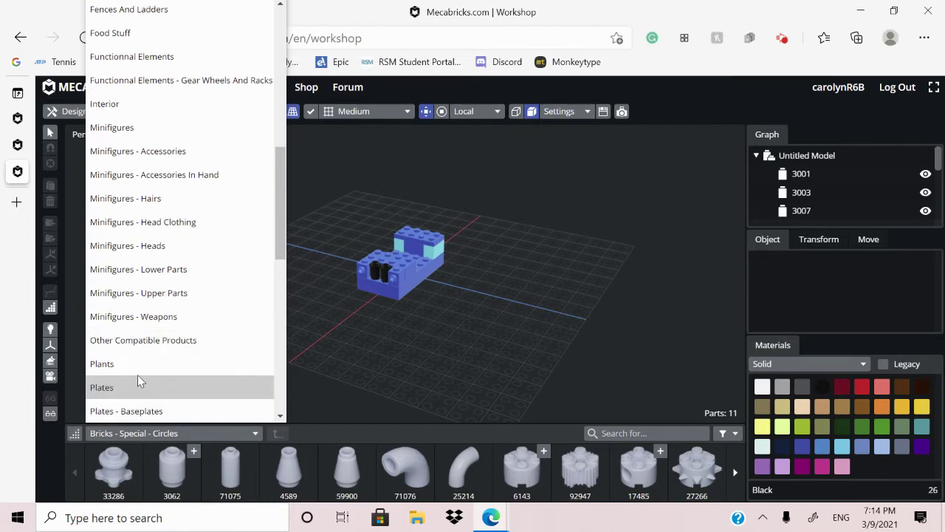
left_click(133, 381)
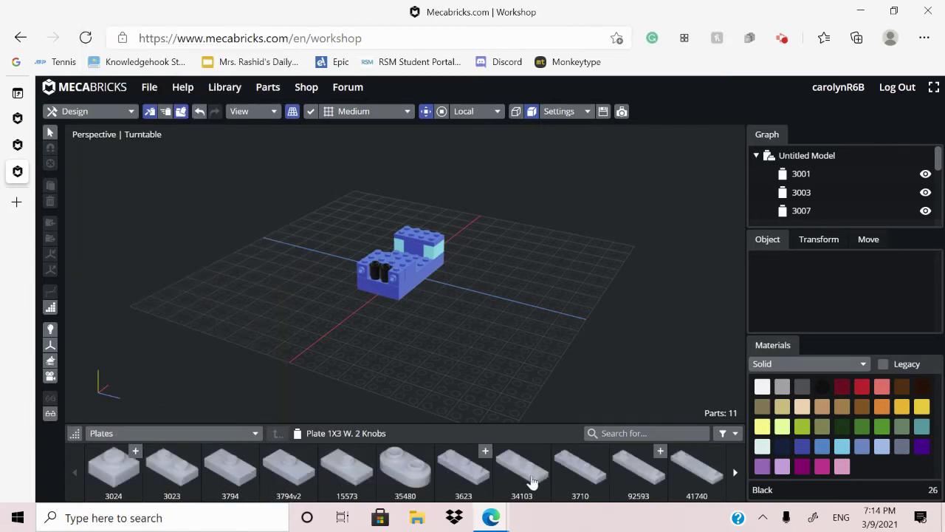
right_click_drag(477, 350, 404, 297)
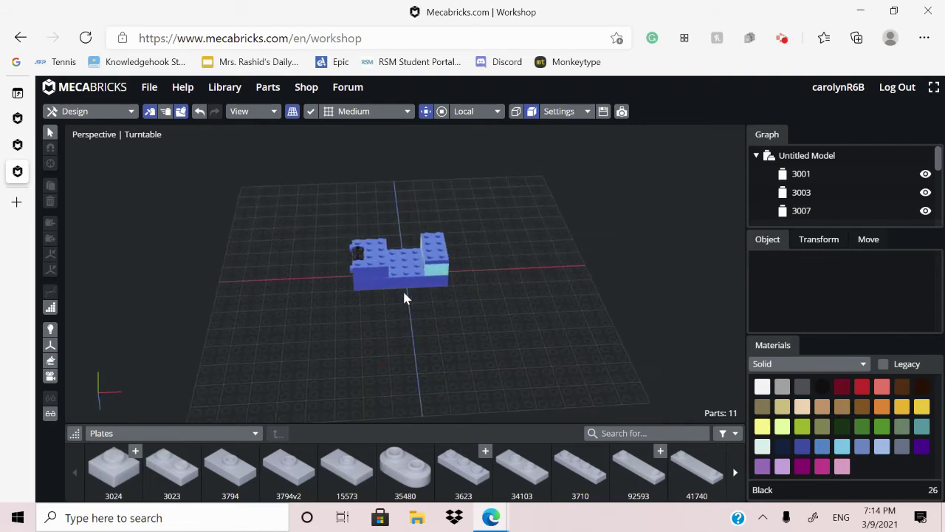
left_click(378, 254)
left_click(376, 255)
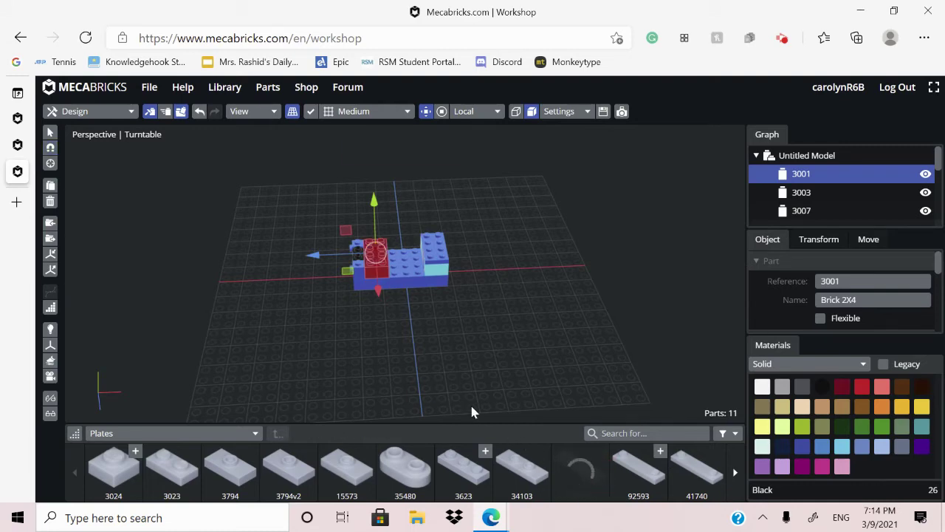
Step: Move the 1X4 plate onto the 2X4 brick's inner stud row and colour it Medium Azur
left_click_drag(472, 406, 526, 404)
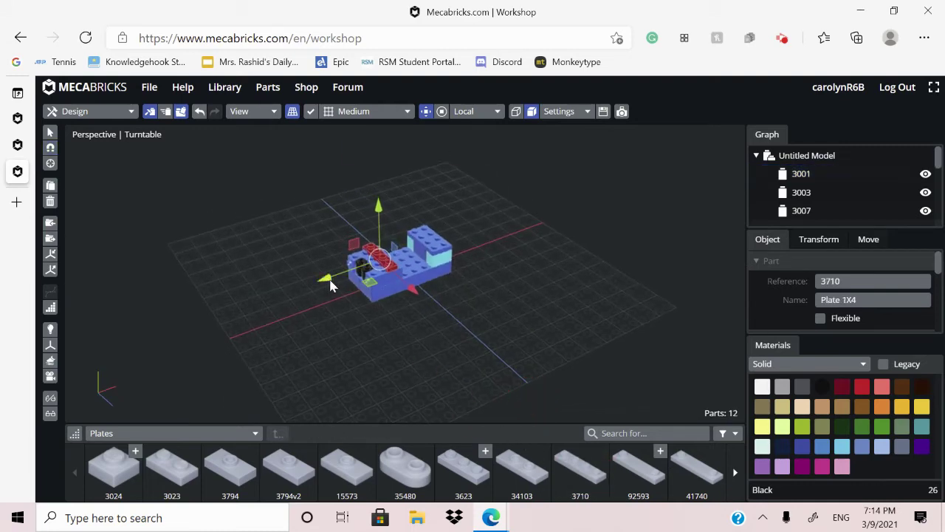
left_click_drag(327, 277, 392, 313)
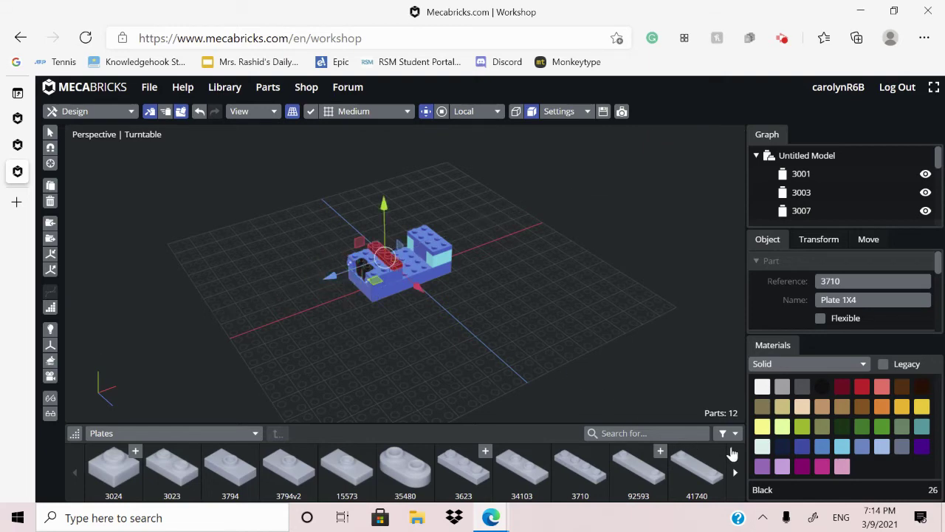
left_click(840, 448)
left_click_drag(482, 365, 470, 377)
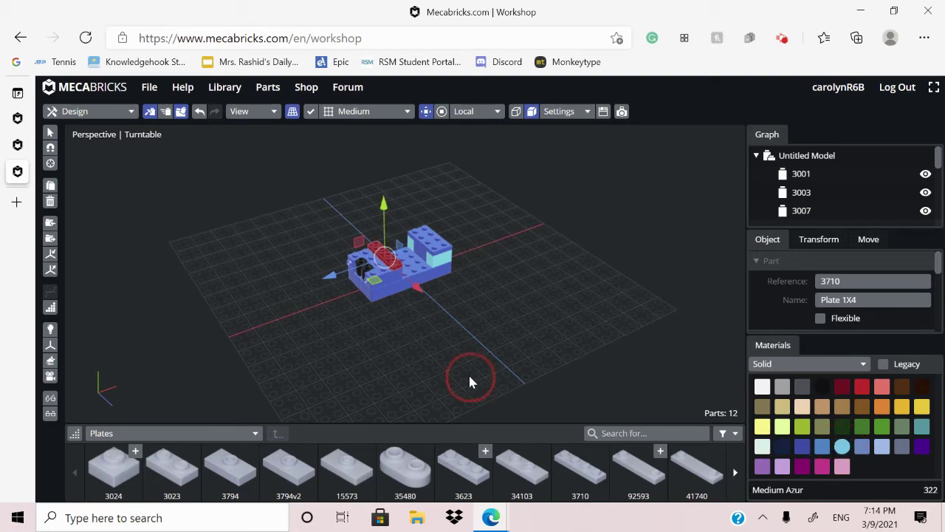
left_click(470, 377)
left_click_drag(417, 363, 351, 373)
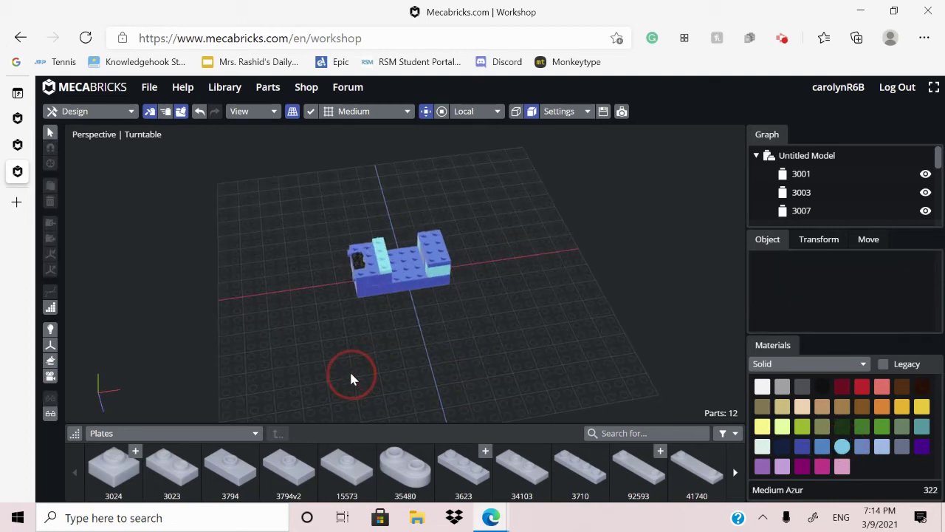
Step: Add a Plate 2X4 (3020) on the crosswise 2X4 brick and move it beside the 1X4 plate, over the round and knob bricks
left_click(374, 266)
scroll(517, 466, "down", 2)
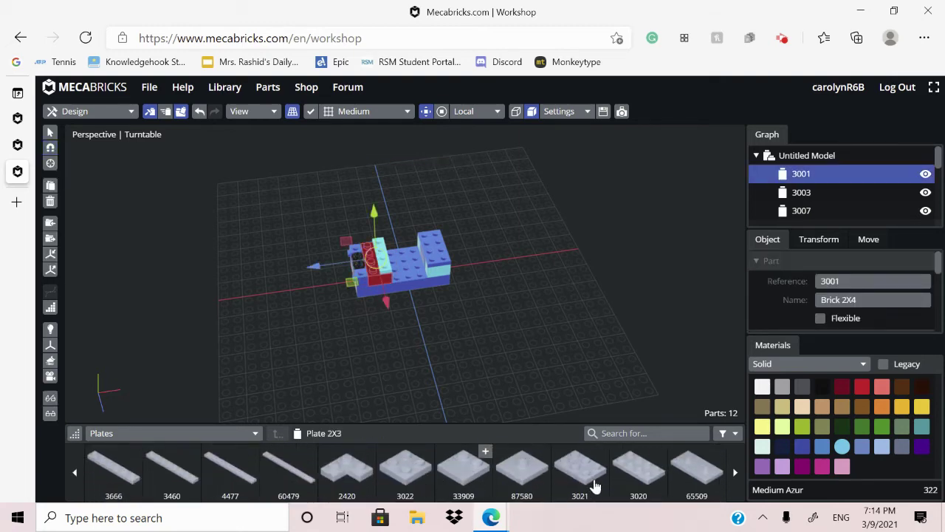
left_click(638, 469)
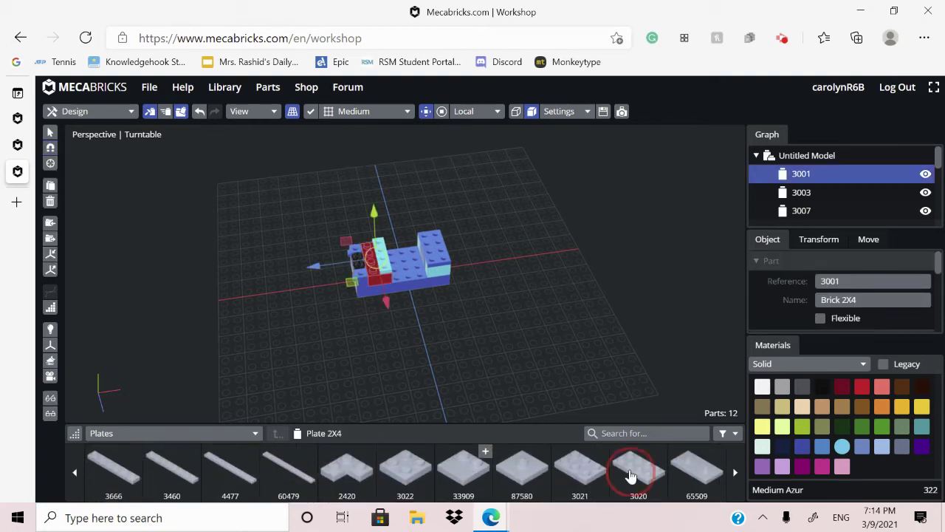
left_click(318, 272)
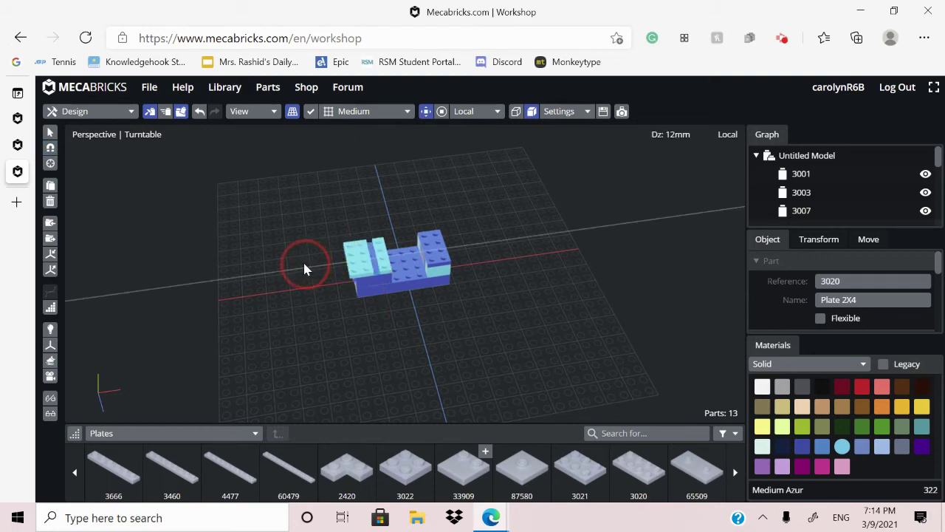
Step: Colour the 2X4 plate at the free end Bright Blue and deselect it
left_click(366, 262)
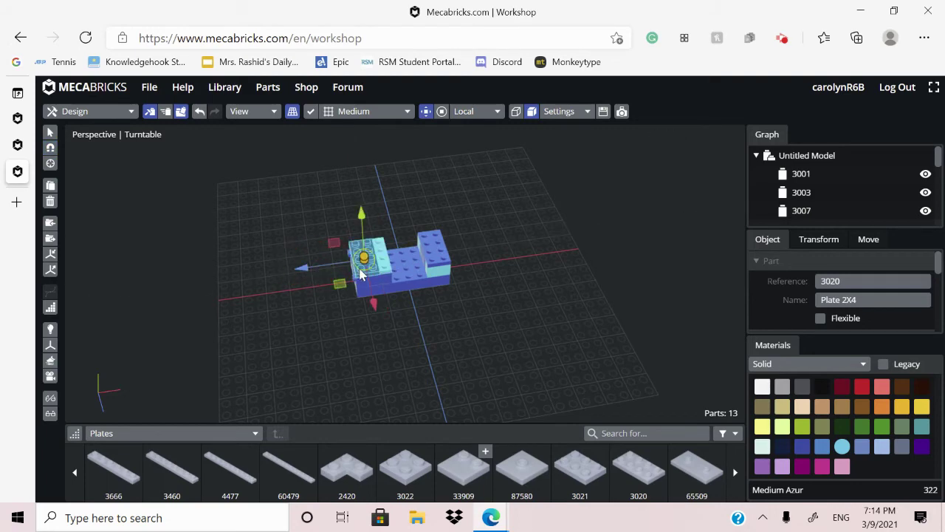
left_click(802, 449)
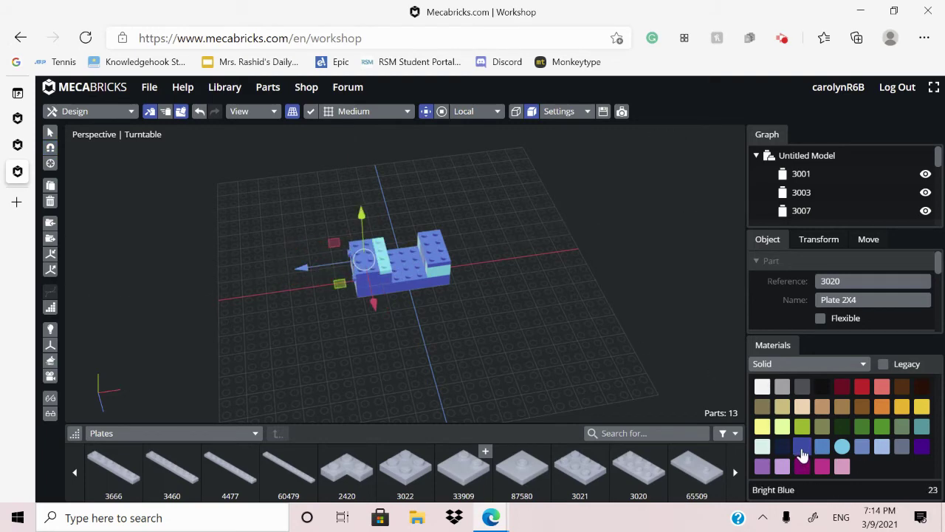
left_click(554, 367)
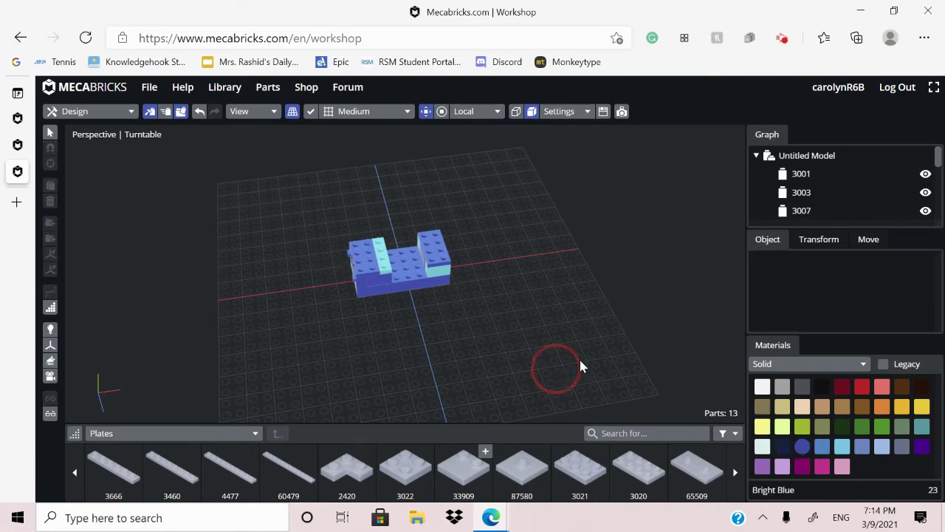
Step: Select the 2X8 base brick from its underside and add a Plate 1X4 (3710) at that snap point
left_click_drag(579, 364, 510, 362)
scroll(478, 472, "down", 3)
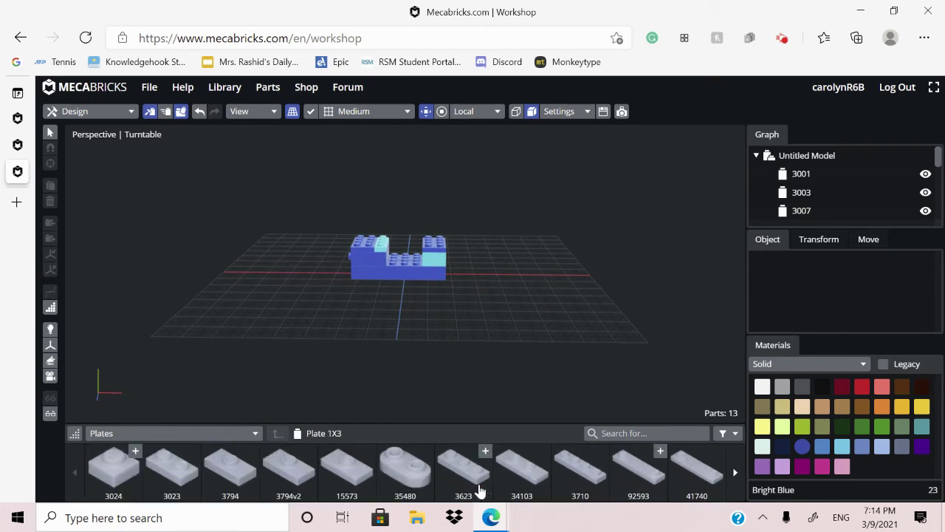
left_click_drag(392, 333, 603, 204)
left_click_drag(576, 259, 644, 199)
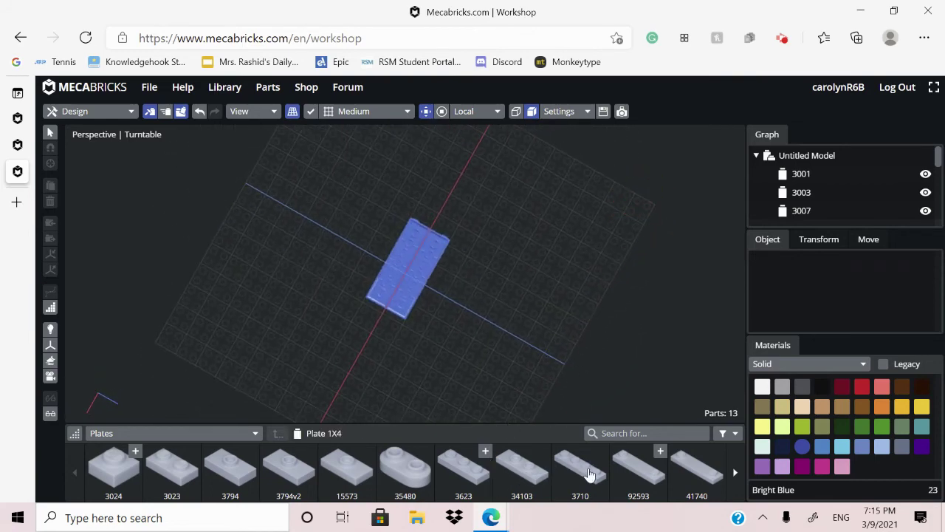
left_click_drag(570, 347, 411, 258)
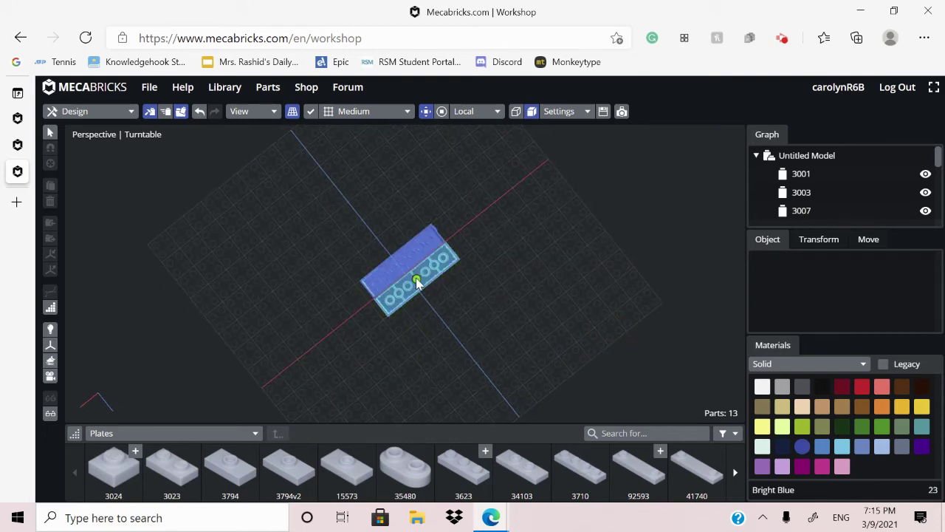
left_click(418, 282)
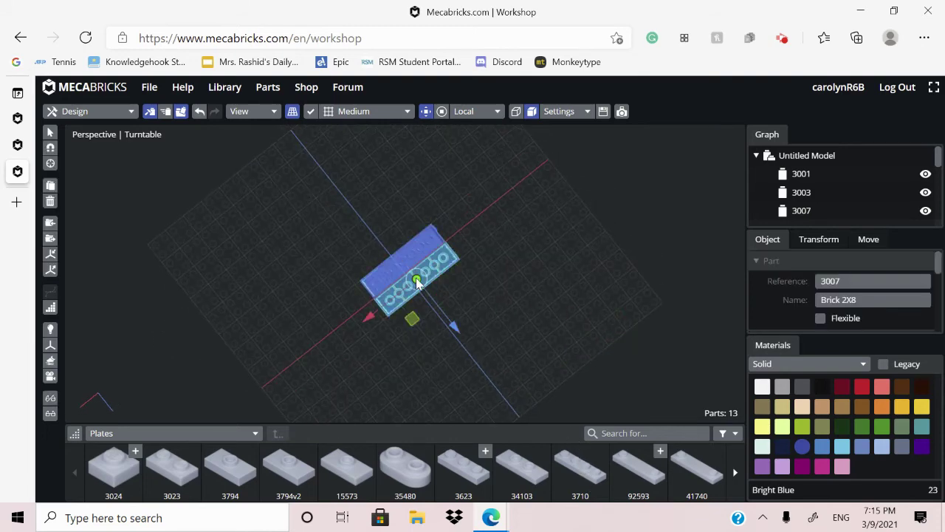
left_click(580, 473)
left_click_drag(563, 346, 616, 304)
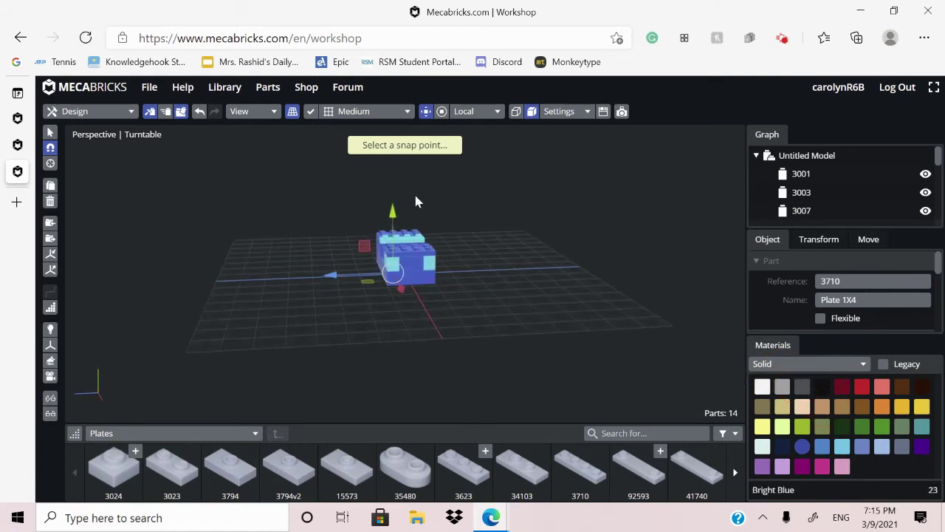
Step: Move the new 1X4 plate beneath the 2X8 brick, under the crosswise 2X4 brick's end, and colour it Black
left_click(394, 212)
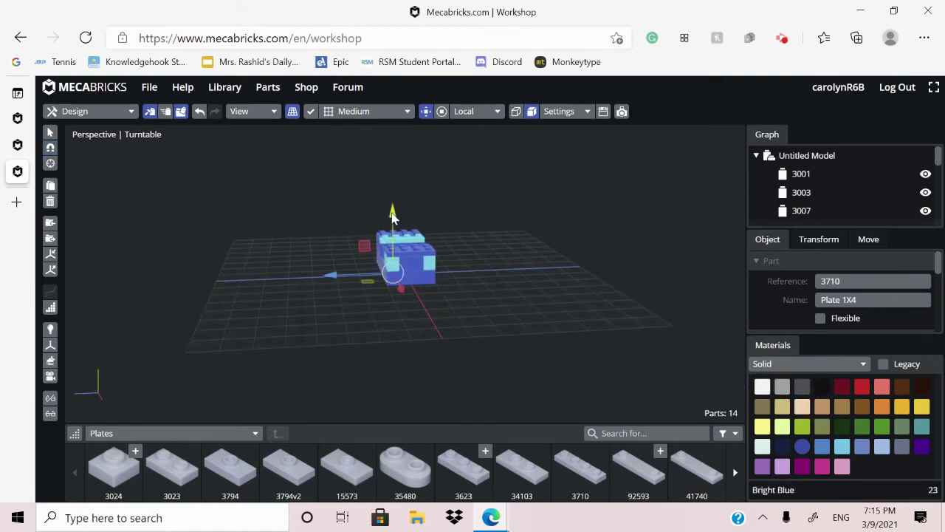
left_click_drag(392, 213, 391, 221)
left_click_drag(554, 356, 650, 334)
left_click_drag(399, 219, 399, 216)
left_click_drag(506, 288, 709, 263)
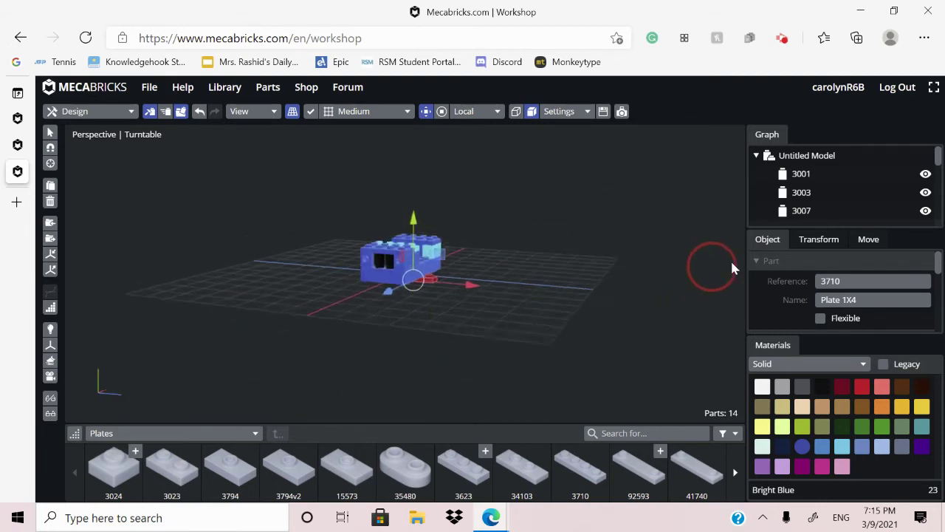
left_click_drag(477, 288, 469, 276)
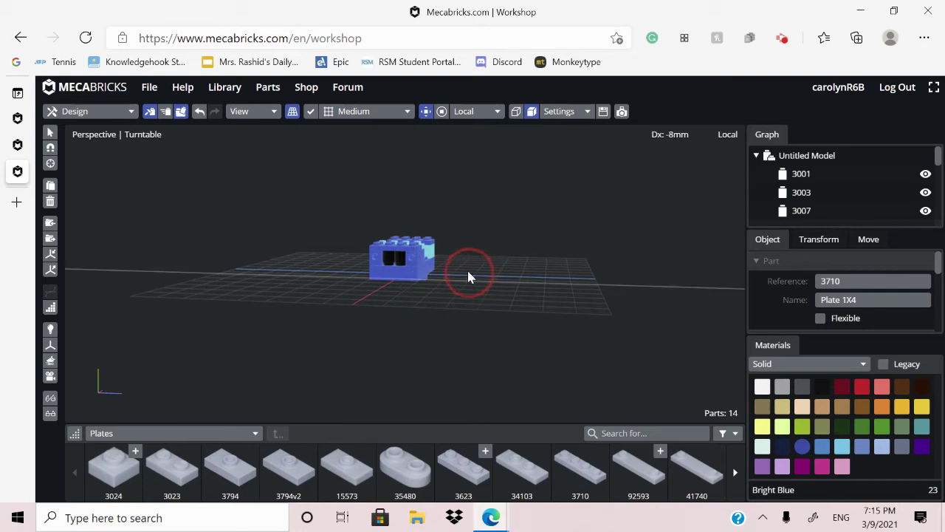
left_click_drag(518, 312, 700, 296)
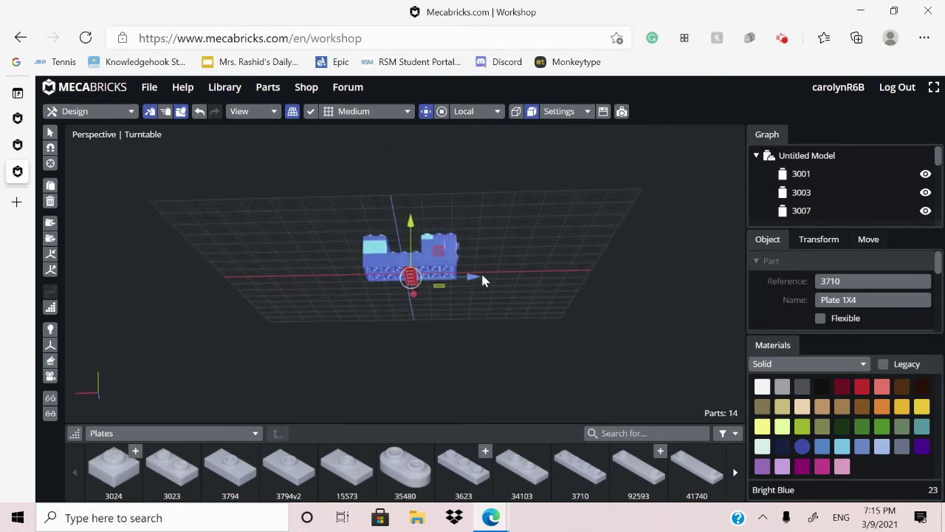
left_click_drag(482, 276, 660, 296)
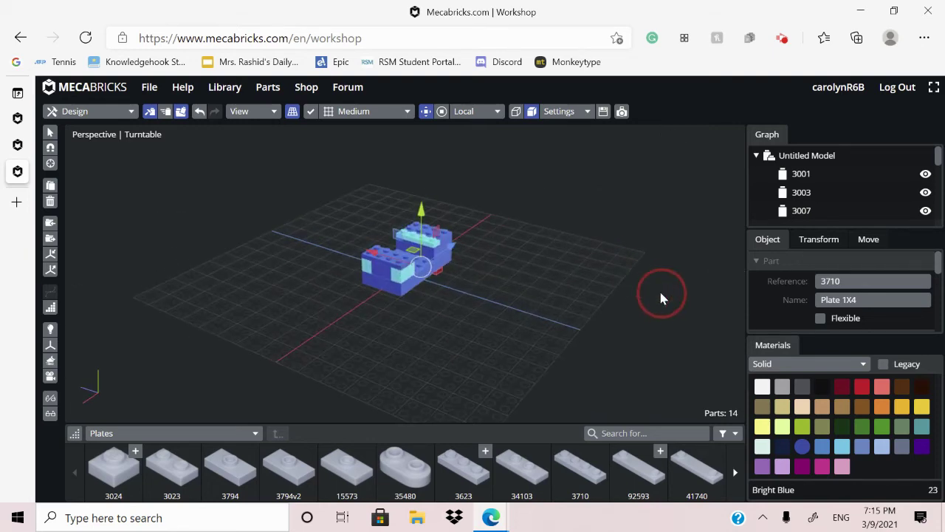
left_click_drag(591, 307, 520, 303)
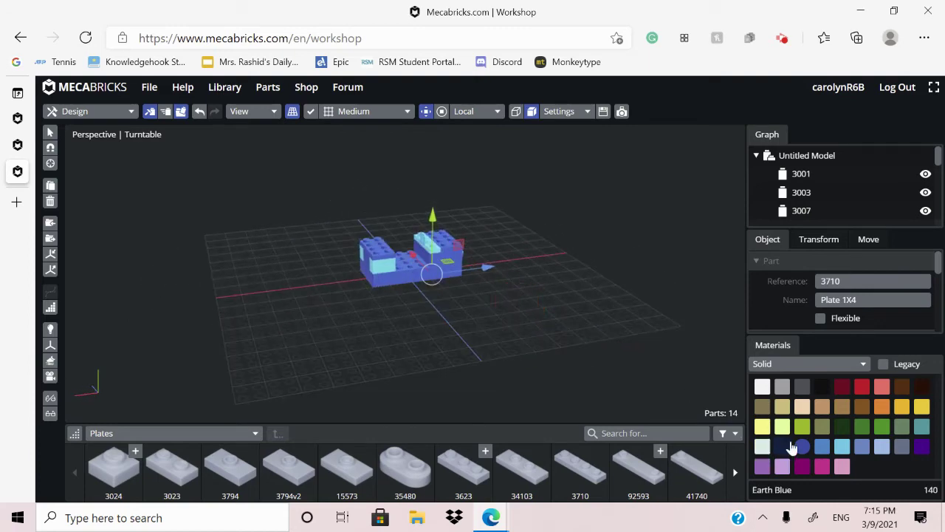
left_click(825, 388)
Step: Add another Plate 1X4 (3710) at the underside snap point of the 2X8 base brick
left_click_drag(473, 353, 405, 281)
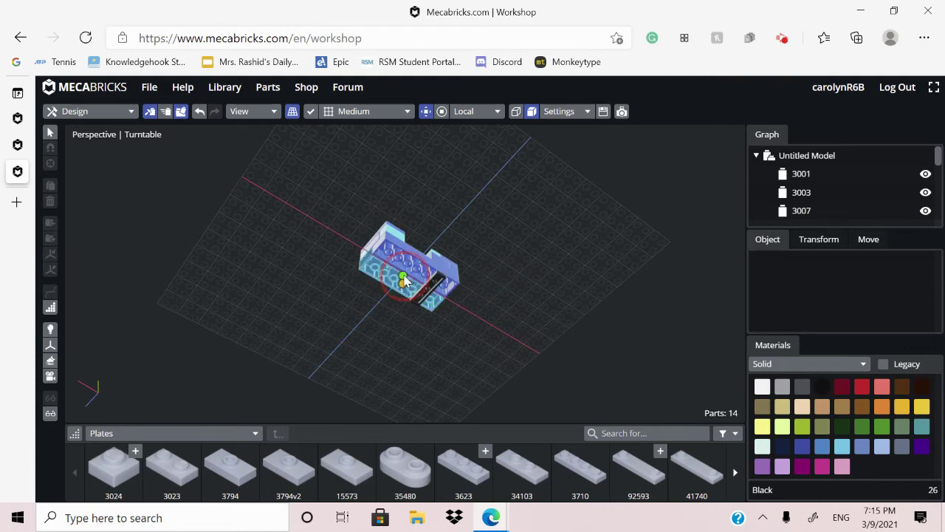
left_click(404, 281)
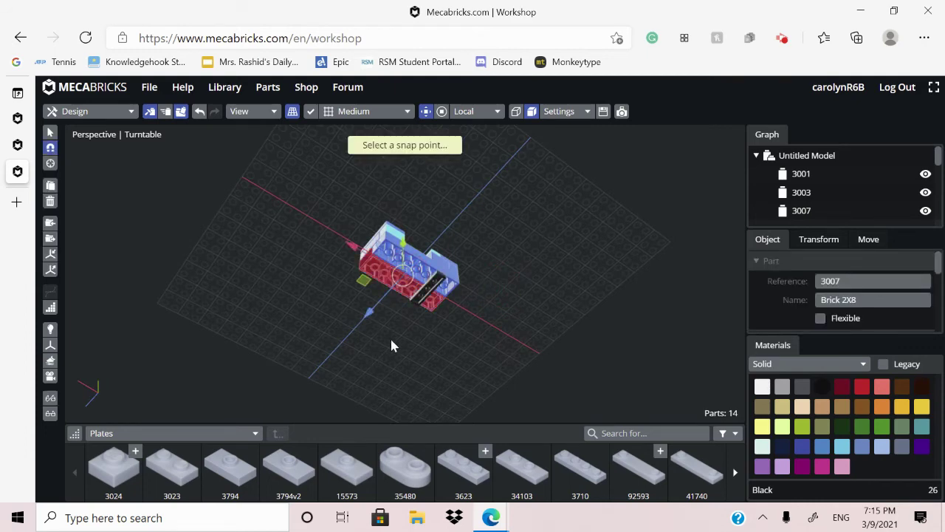
left_click(404, 290)
left_click(582, 471)
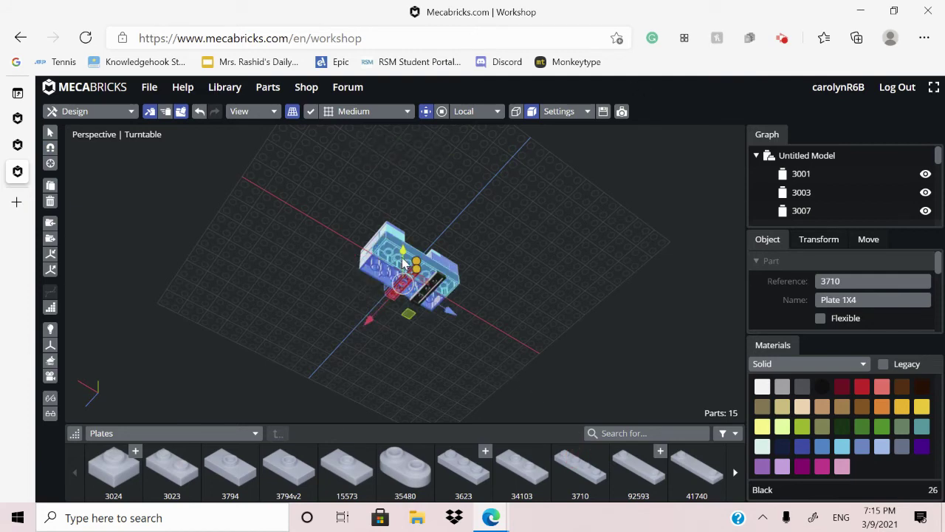
Step: Move the second 1X4 plate beneath the 2X8 brick toward its free end and deselect it
left_click_drag(403, 263, 404, 261)
left_click_drag(366, 320, 372, 319)
left_click_drag(454, 312, 436, 299)
left_click_drag(499, 294, 411, 313)
left_click(454, 322)
Step: Switch the parts catalogue to Tyres And Rims - Ø3.2
left_click(208, 434)
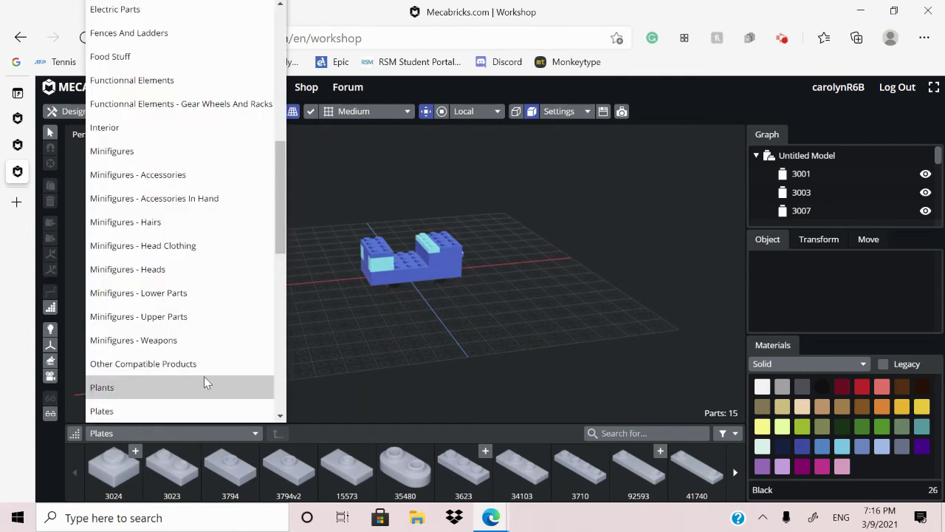
scroll(205, 382, "down", 3)
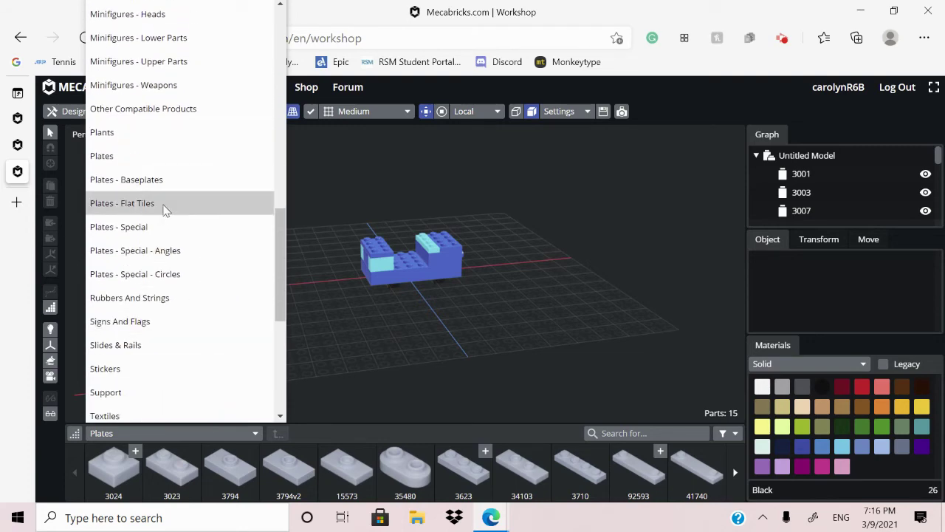
scroll(165, 207, "down", 5)
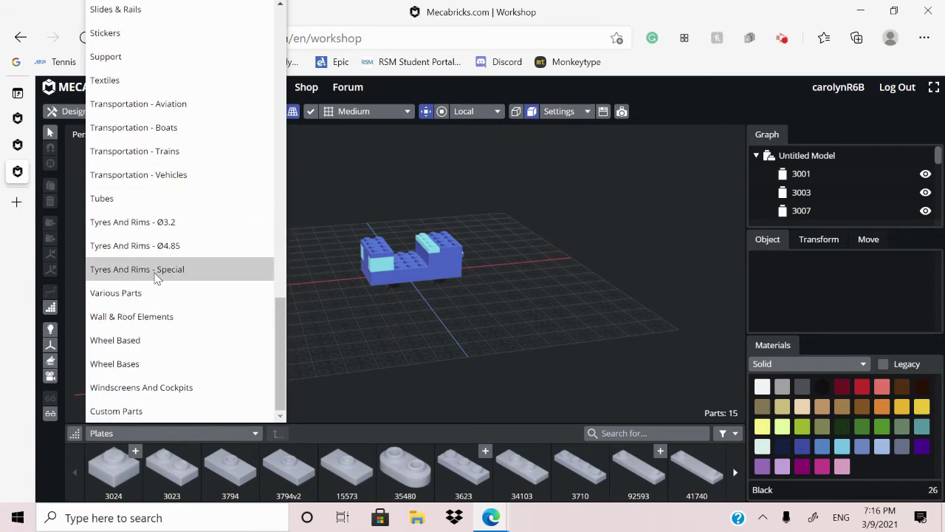
left_click(163, 274)
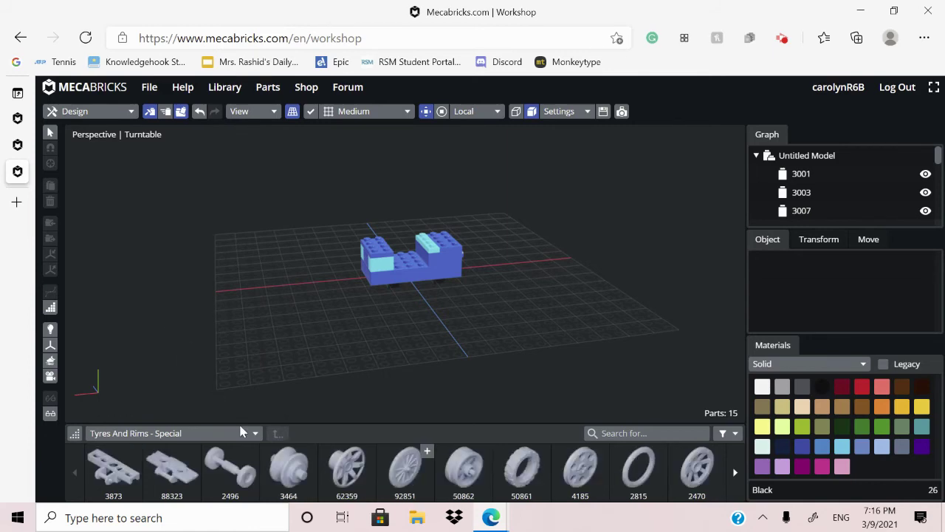
left_click(165, 432)
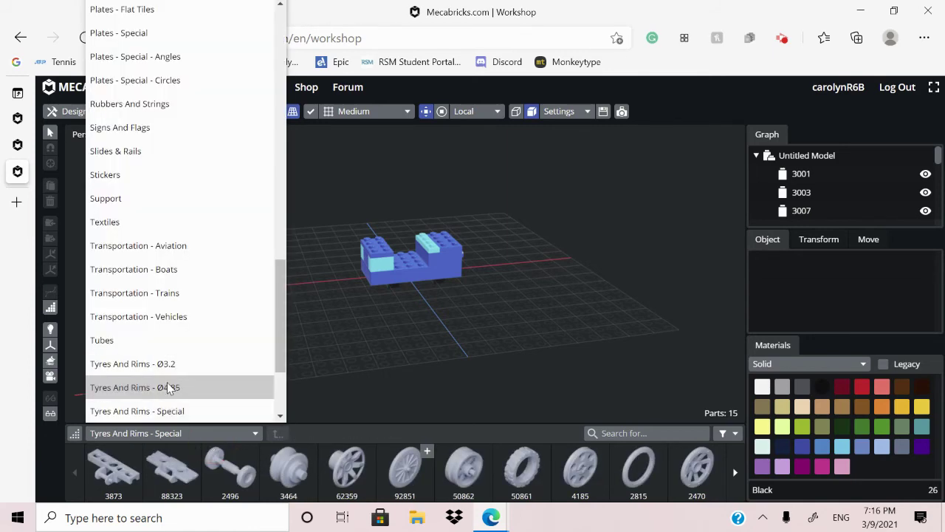
left_click(167, 364)
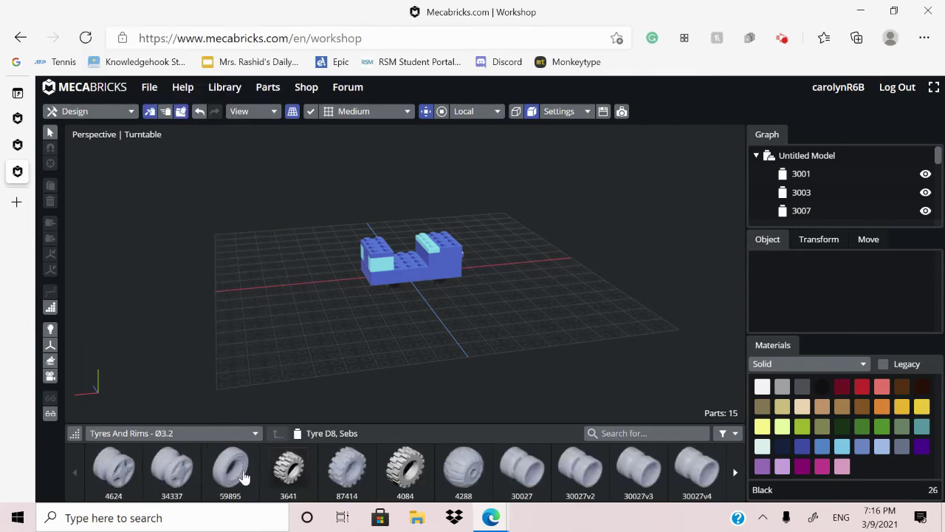
left_click(118, 474)
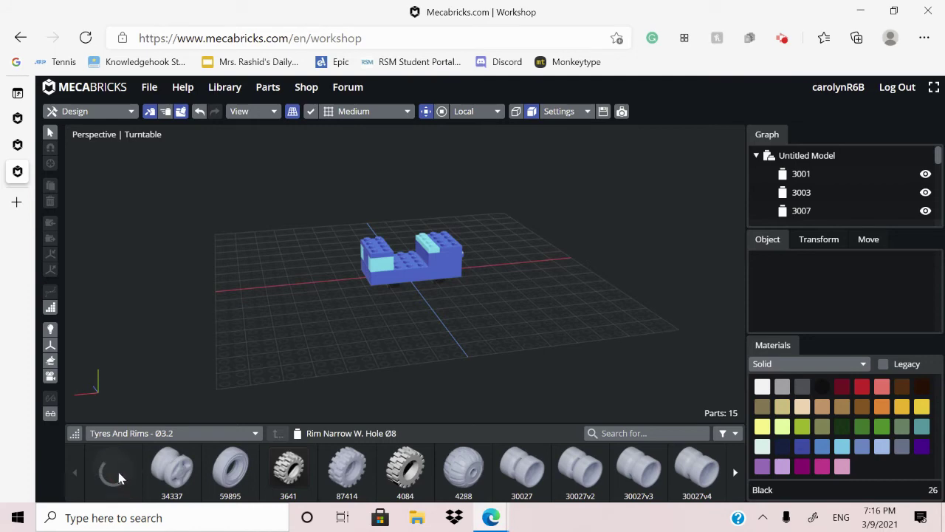
right_click_drag(355, 386, 321, 308)
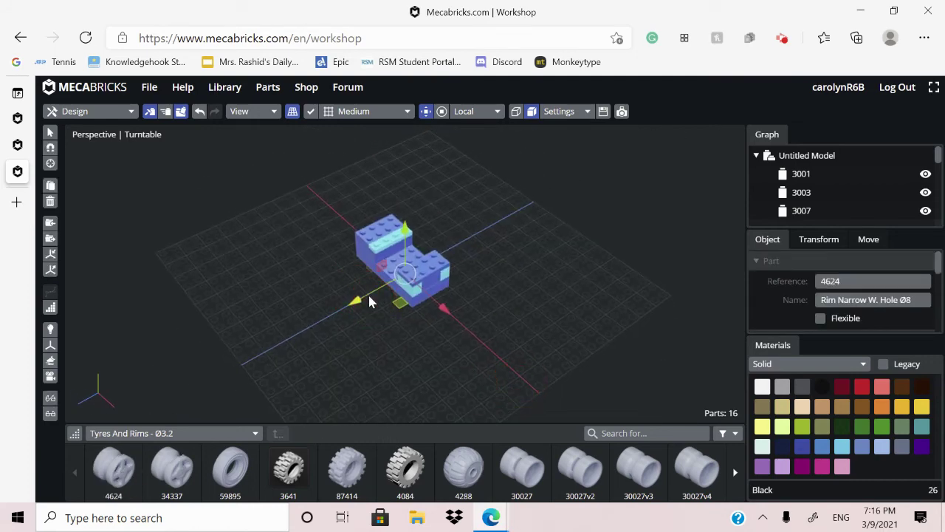
left_click_drag(369, 300, 277, 317)
key("Delete")
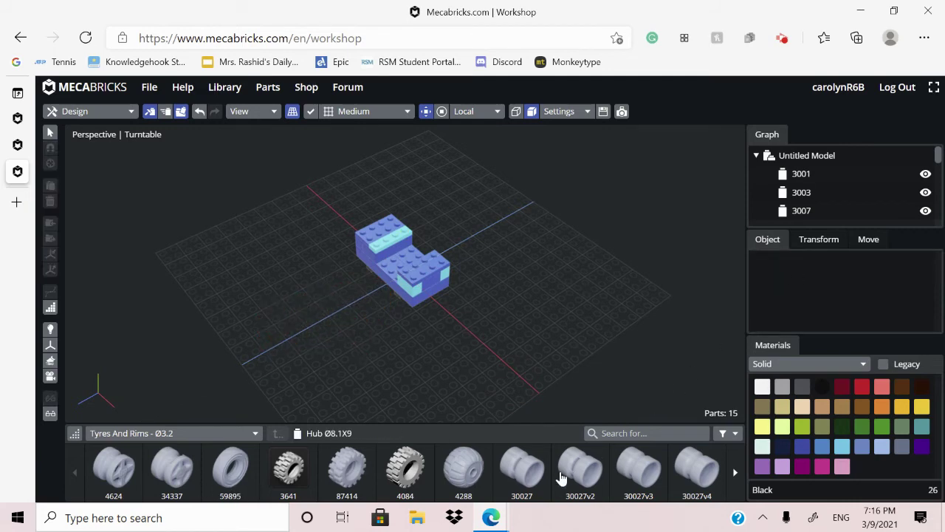
left_click(656, 476)
left_click_drag(559, 348, 481, 327)
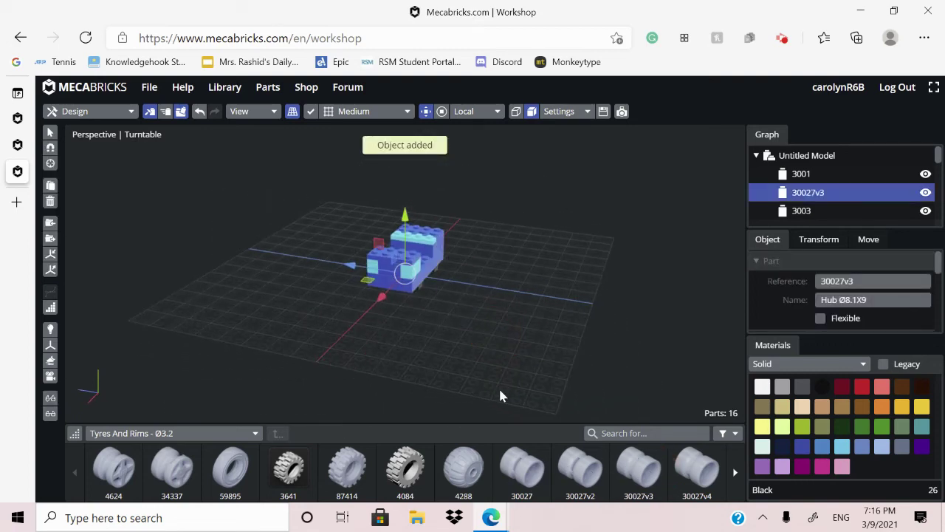
key("Delete")
Step: Select the black 1X4 plate under the free end and add a Hub Ø8.1X9 (30027v3) there
left_click_drag(500, 387, 416, 313)
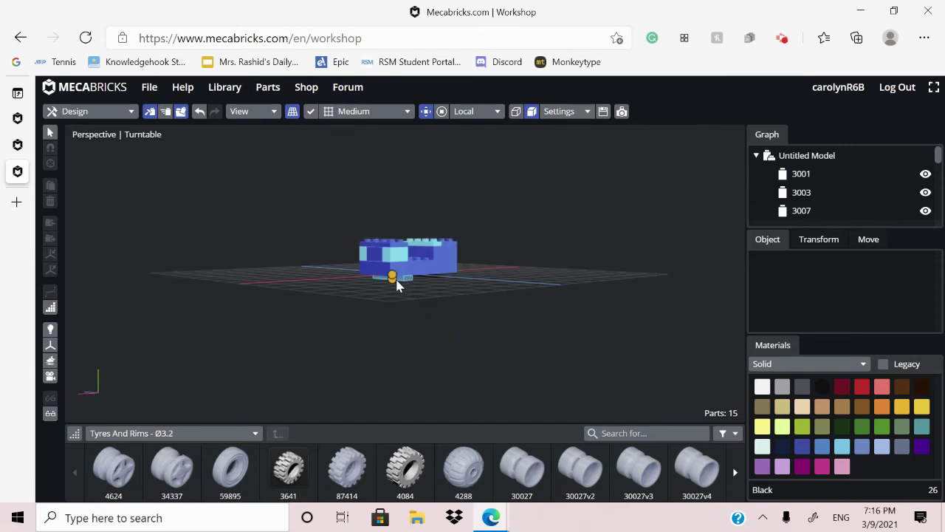
left_click(392, 280)
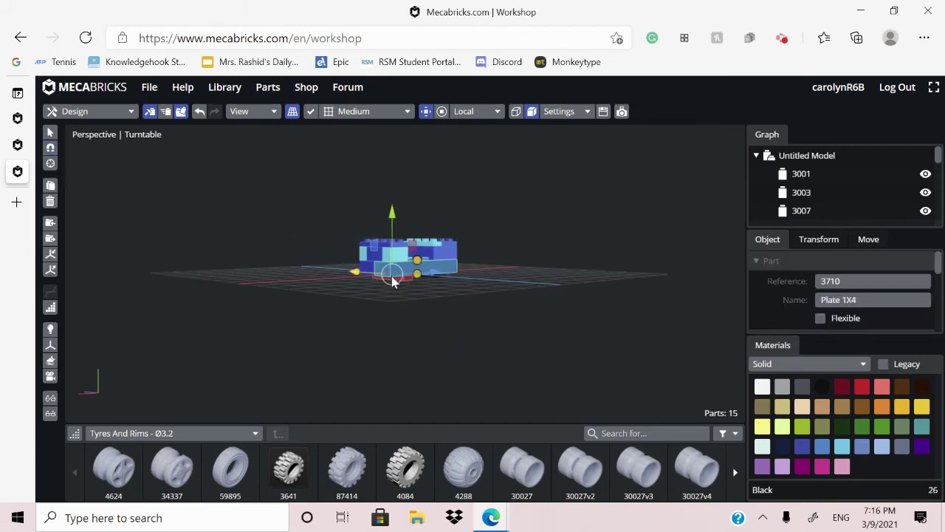
left_click(643, 471)
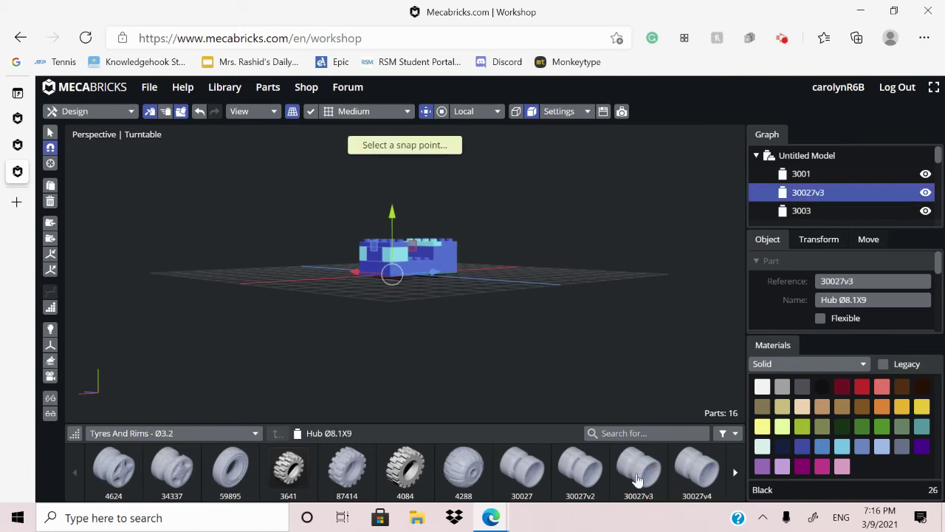
Step: Move the hub out to the side of the base brick, at the end of the black plate under the free end
left_click_drag(471, 289, 651, 320)
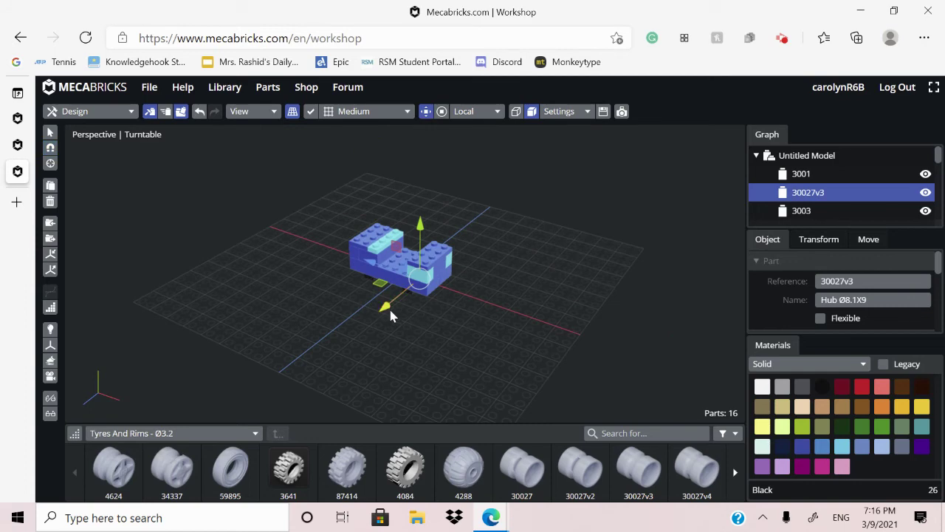
left_click_drag(389, 315, 430, 274)
left_click_drag(561, 321, 431, 317)
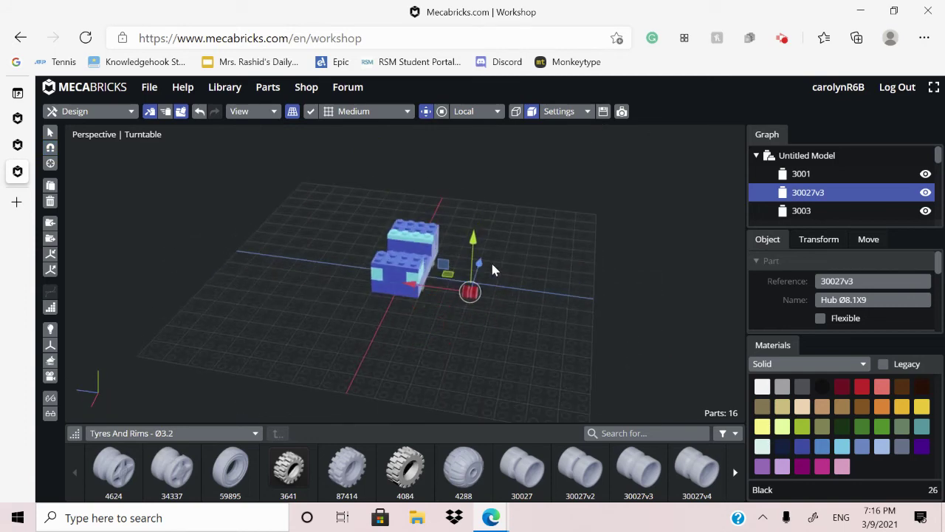
left_click_drag(515, 336, 486, 345)
left_click_drag(435, 298, 399, 286)
left_click_drag(473, 384, 462, 334)
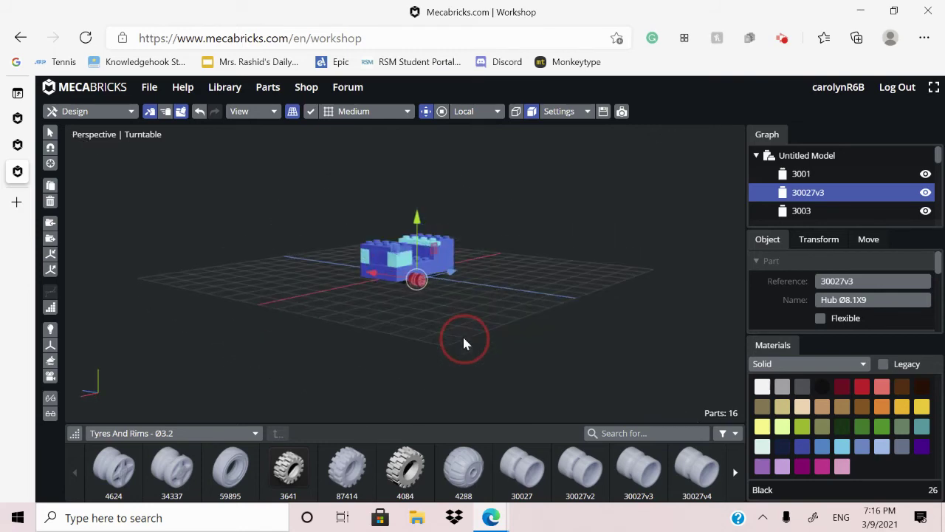
Step: Colour the hub Dark Stone Grey and deselect it
left_click(792, 402)
left_click(803, 388)
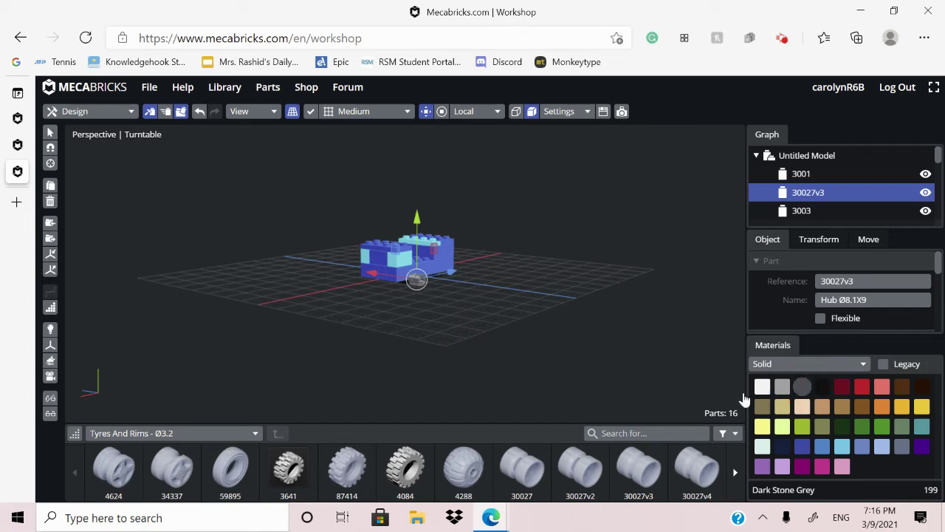
left_click_drag(422, 373, 473, 369)
left_click(473, 370)
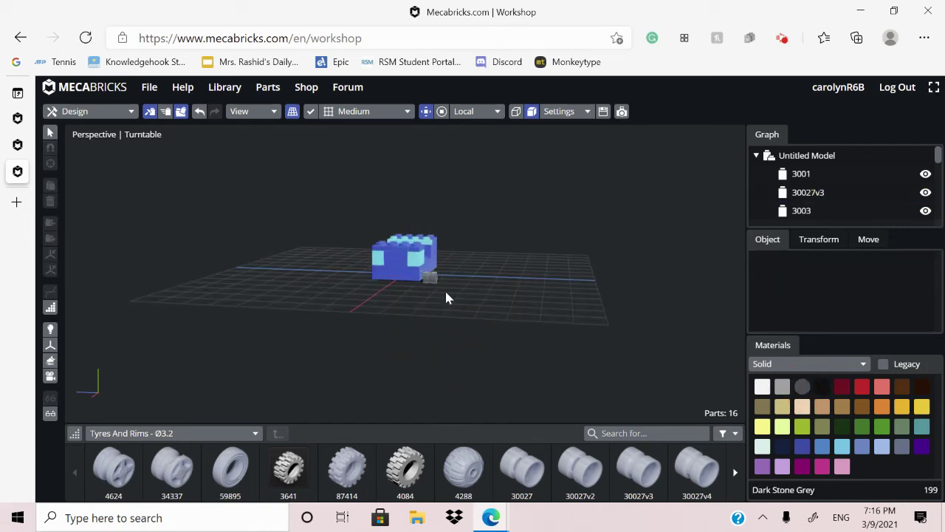
left_click_drag(495, 315, 636, 327)
left_click(786, 38)
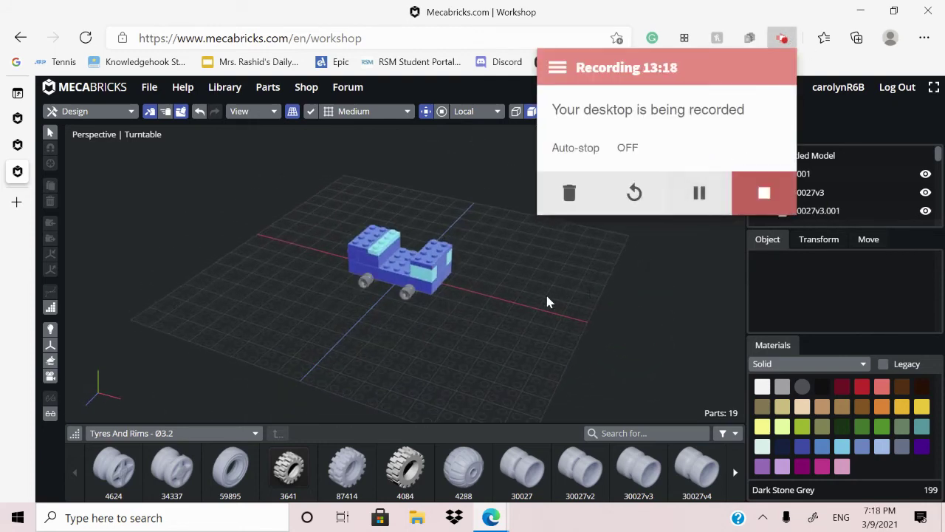
Step: Add a Tyre High Narrow Ø20X8 (4084) on the hub below the cyan-sided raised end of the vehicle
left_click_drag(546, 291, 616, 320)
left_click_drag(424, 383, 390, 308)
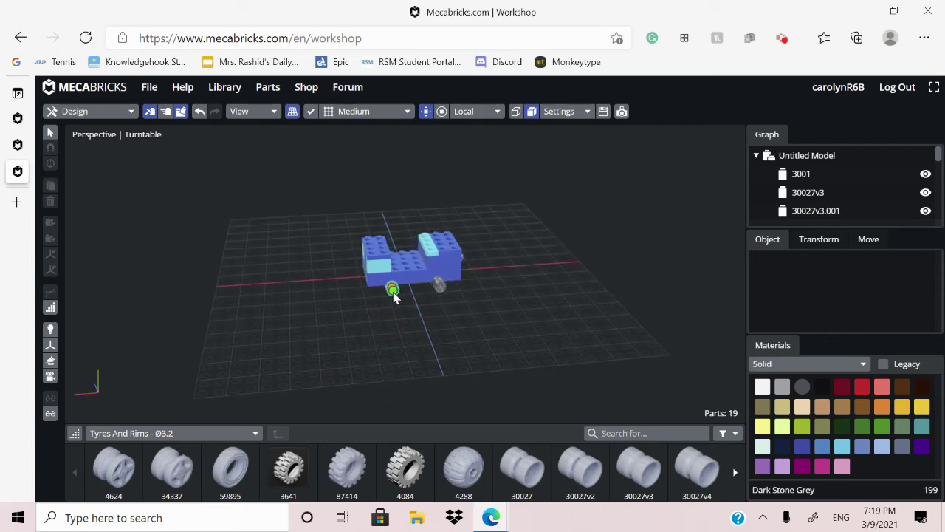
left_click(393, 292)
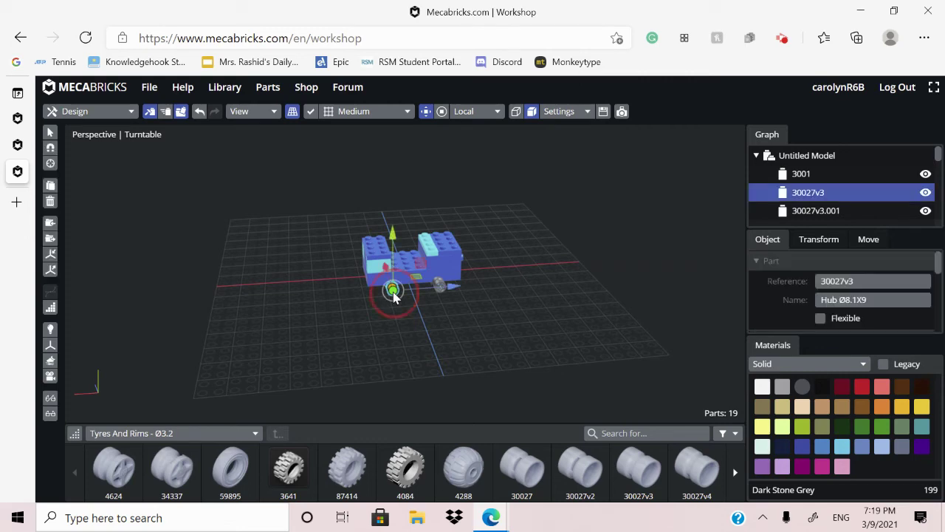
key("s")
key("s")
key("s")
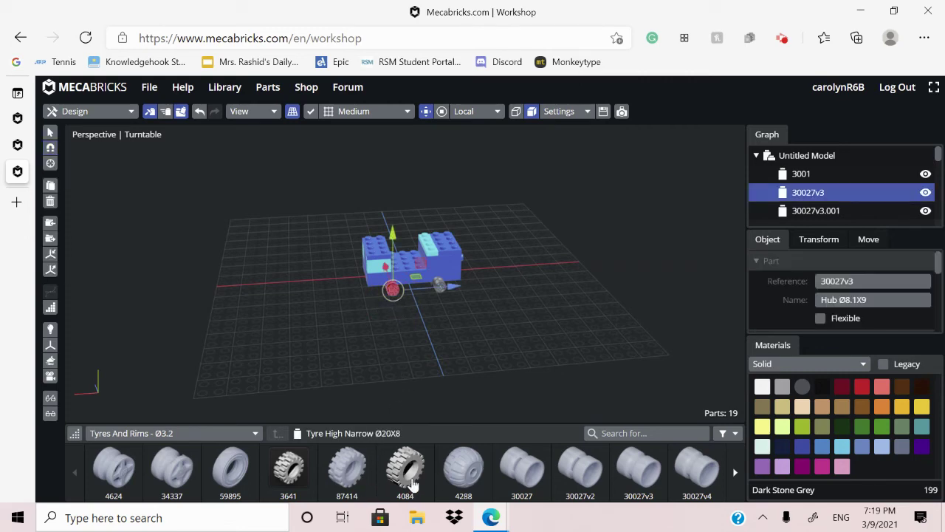
left_click(408, 484)
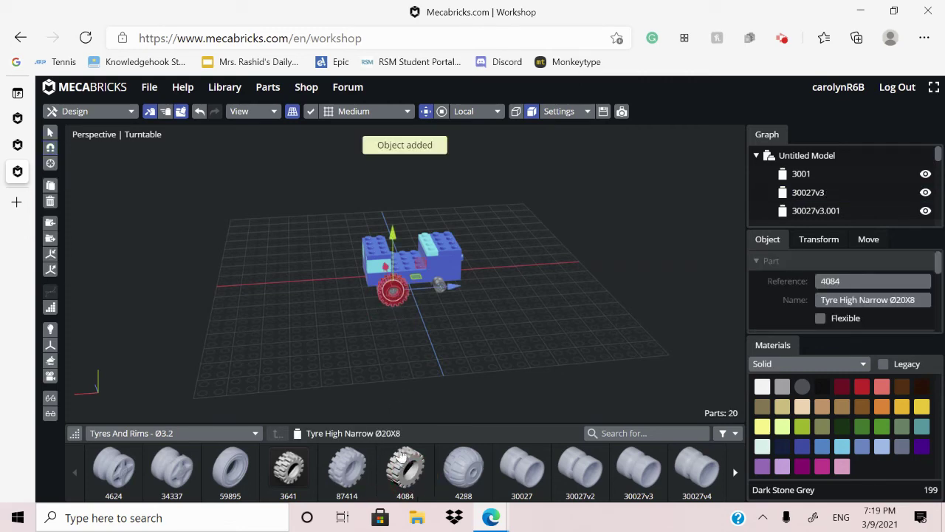
left_click(499, 353)
Step: Colour the newly added tyre Black and deselect it
right_click_drag(500, 350, 382, 322)
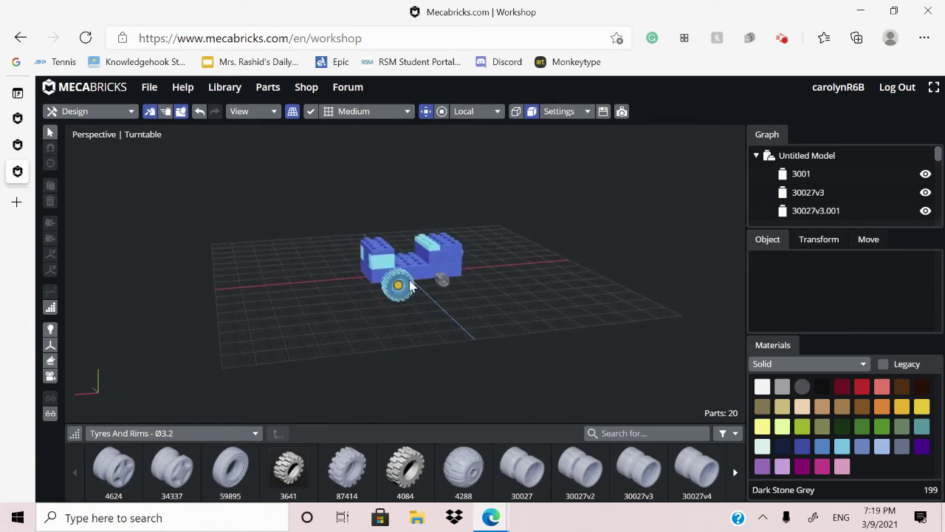
left_click(403, 285)
left_click(822, 386)
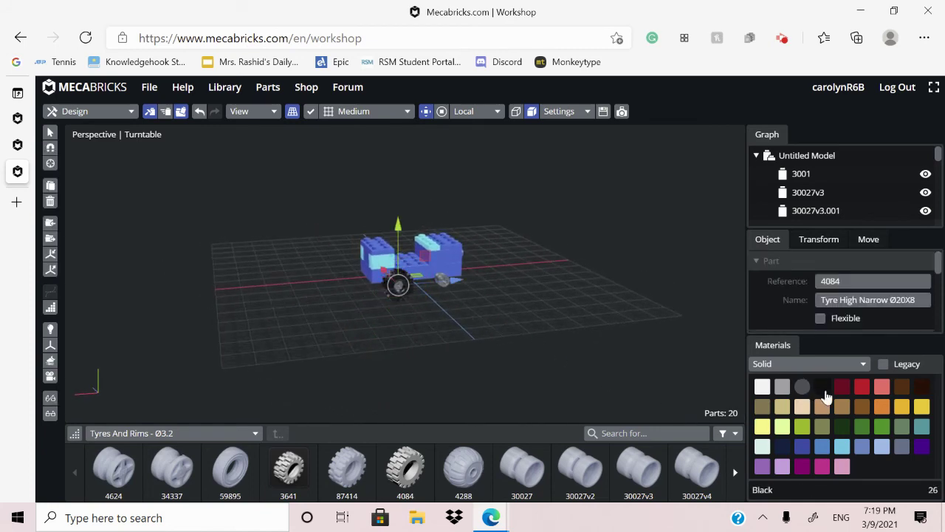
left_click(537, 310)
Step: Fit a Black Tyre High Narrow Ø20X8 (4084) on each of the three remaining hubs and deselect
right_click_drag(537, 310, 497, 315)
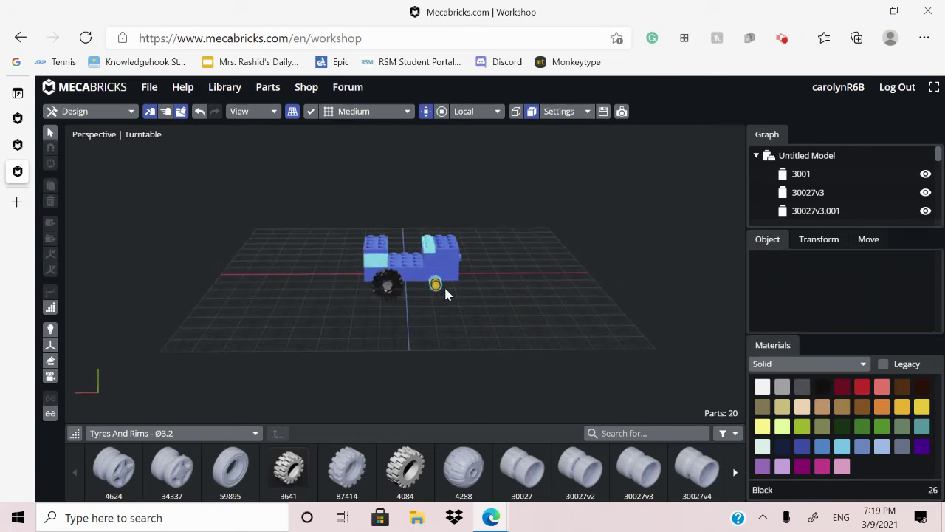
left_click(437, 286)
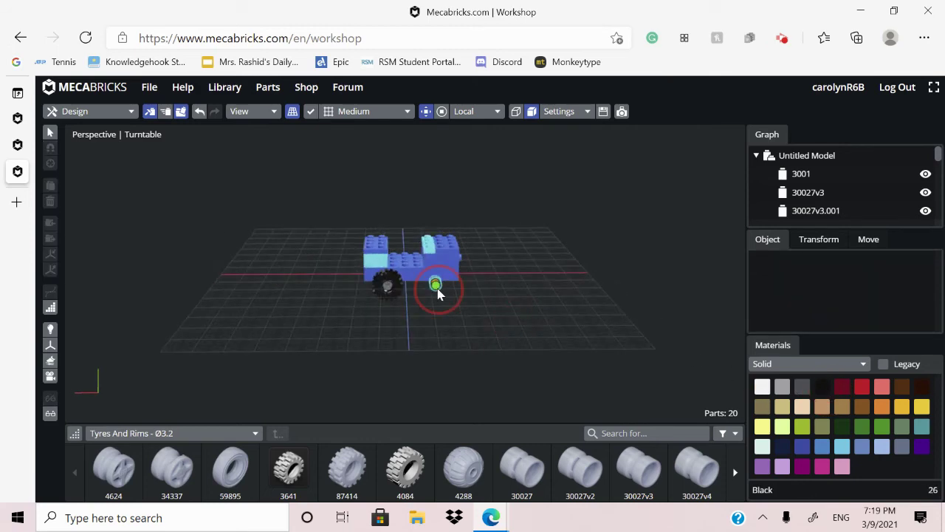
left_click(405, 469)
mouse_move(535, 371)
right_mouse_down()
mouse_move(641, 380)
mouse_move(539, 379)
right_mouse_up()
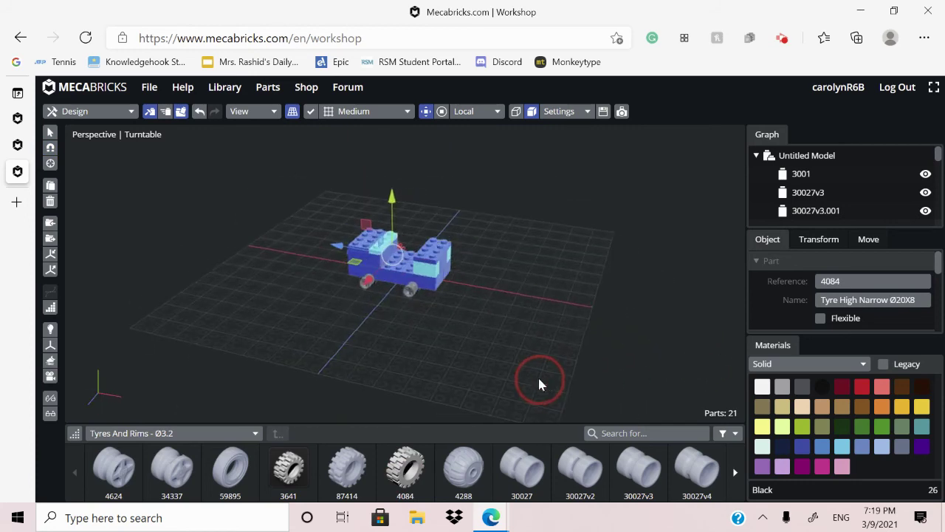
left_click(411, 294)
left_click(405, 469)
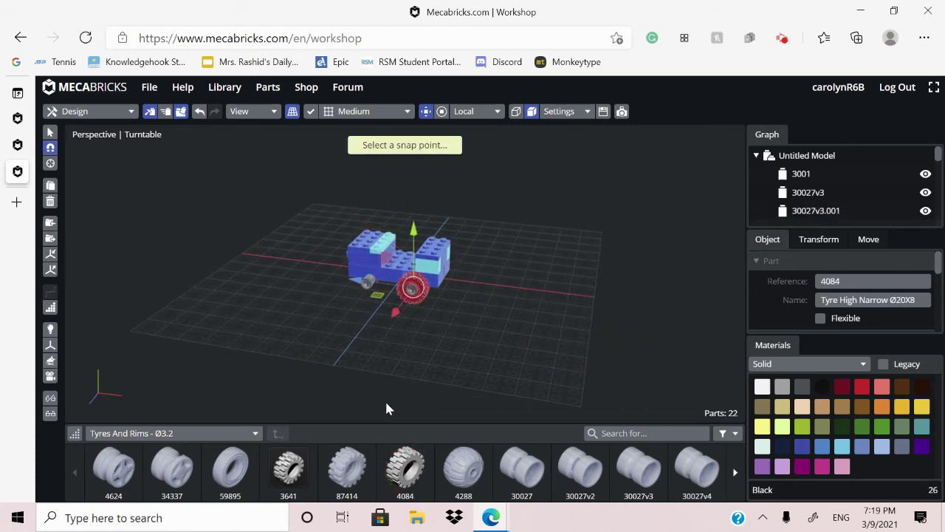
left_click(405, 469)
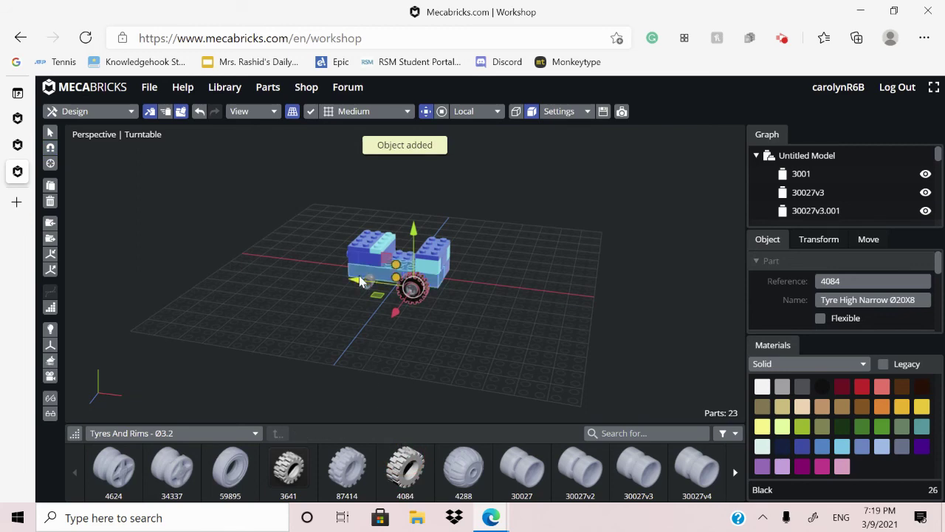
left_click_drag(362, 280, 313, 282)
left_click_drag(316, 347, 337, 360)
left_click_drag(447, 389, 370, 399)
Step: Switch the parts catalogue to Bricks
left_click(234, 432)
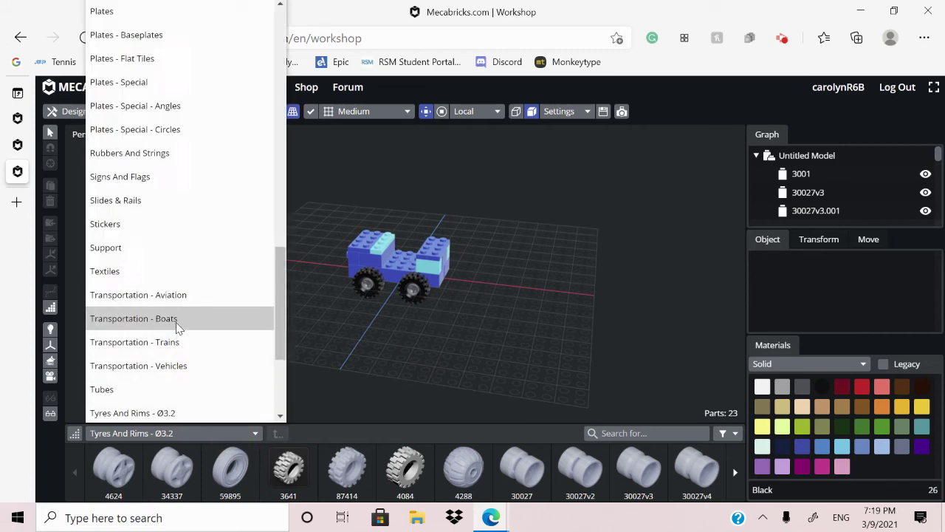
scroll(177, 314, "up", 15)
left_click(147, 177)
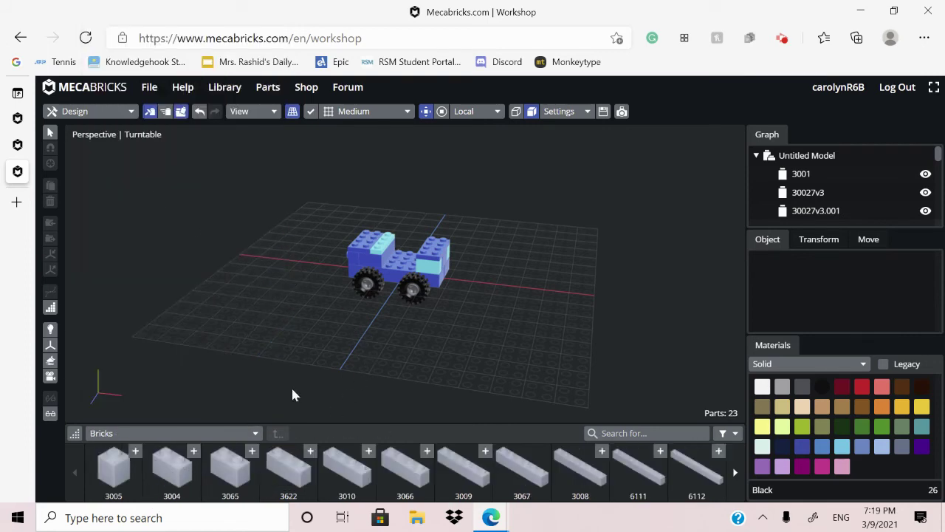
Step: Add a Brick 1X2 (3004) on top of the cyan 1X4 plate and shift it to one end of the plate
left_click_drag(349, 385, 412, 295)
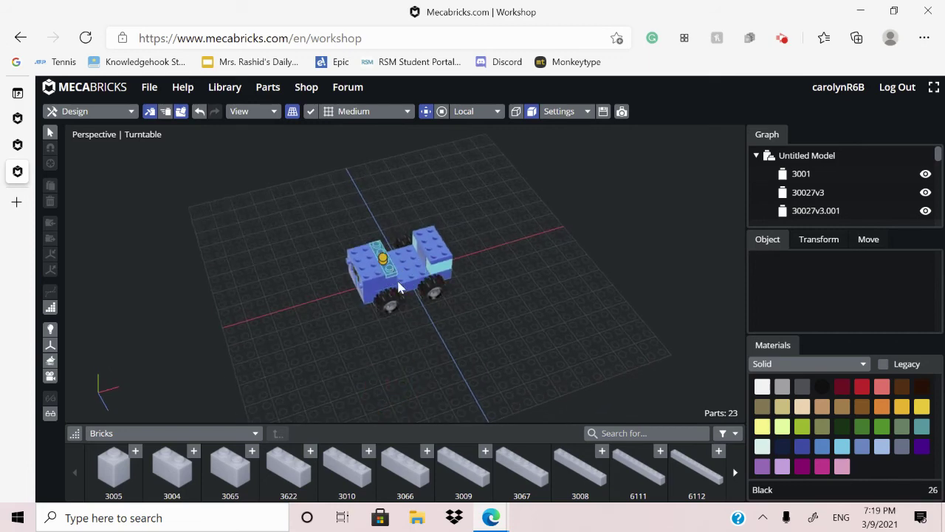
left_click_drag(411, 354, 382, 342)
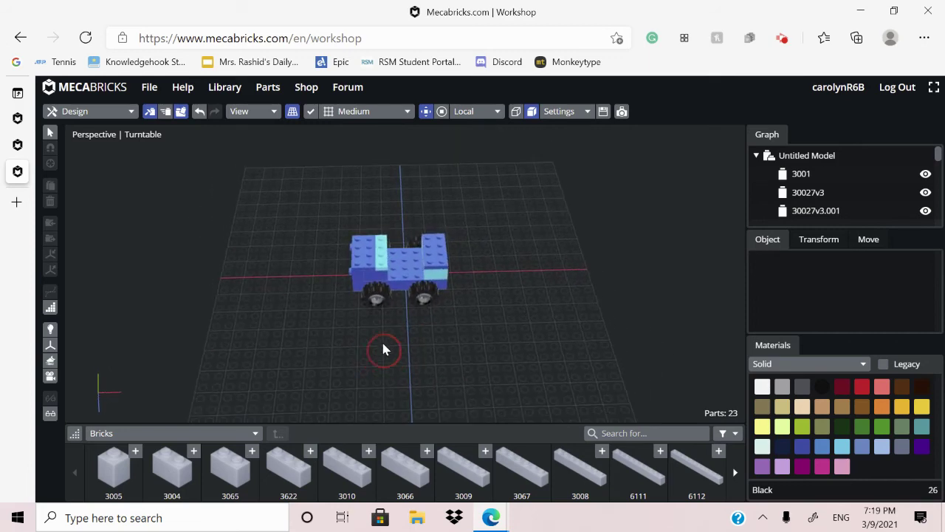
left_click(381, 255)
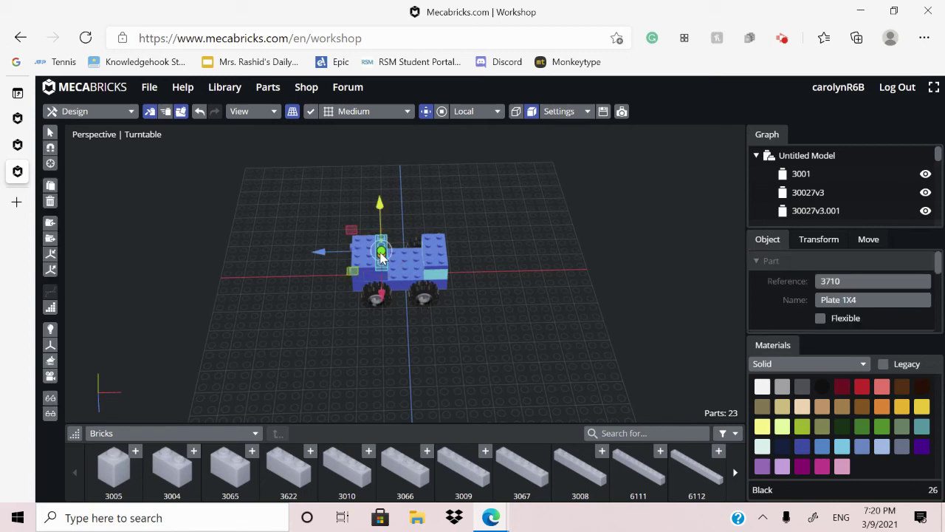
left_click_drag(401, 333, 378, 336)
left_click_drag(381, 256, 382, 266)
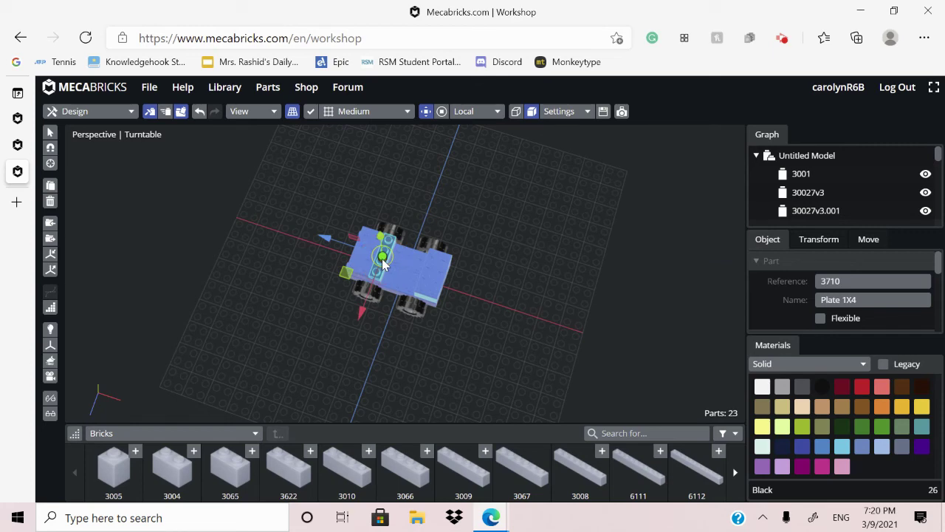
left_click(382, 257)
left_click_drag(168, 482, 446, 373)
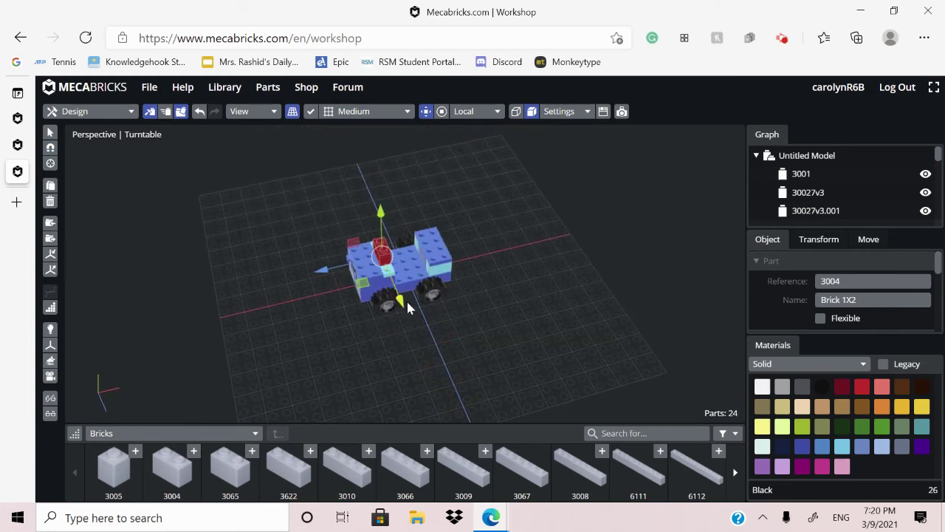
left_click(407, 306)
left_click(450, 328)
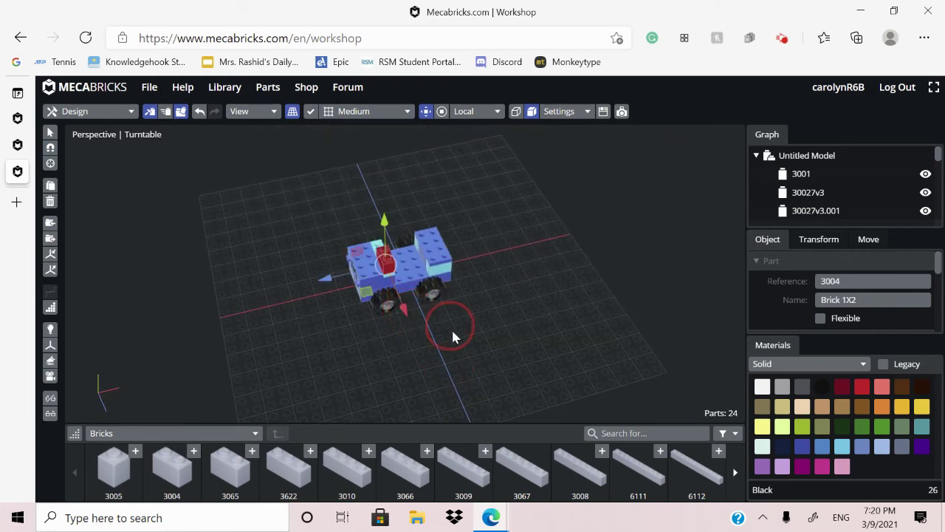
Step: Add a second Brick 1X2 (3004) and move it to the other half of the cyan 1X4 plate
left_click_drag(453, 337, 429, 319)
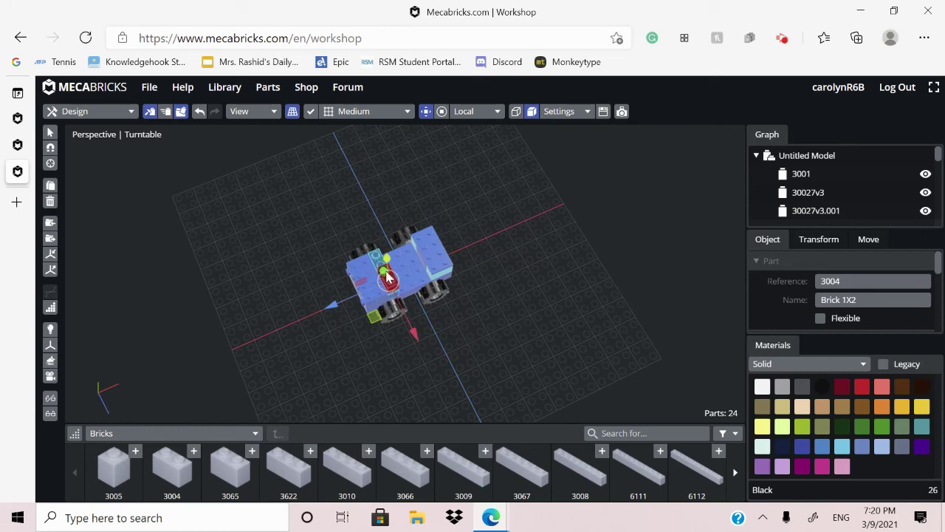
left_click(169, 461)
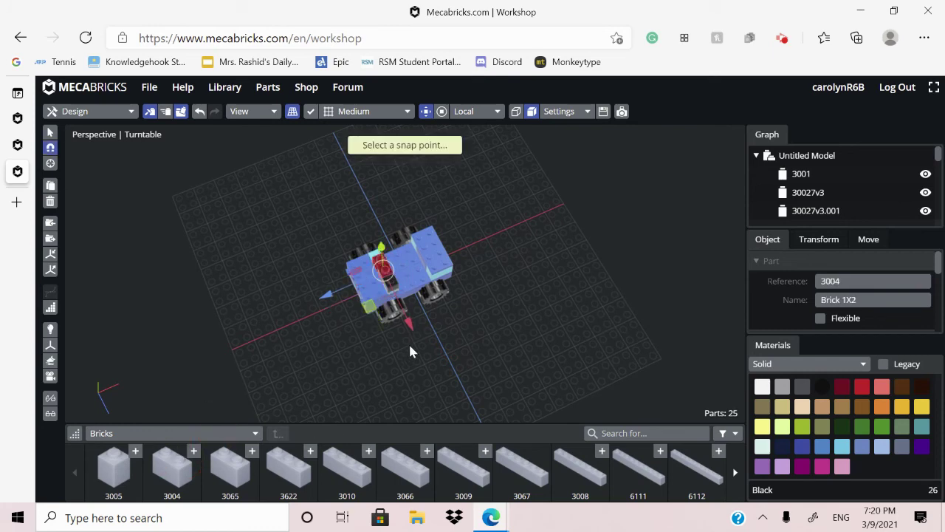
left_click_drag(410, 325, 404, 302)
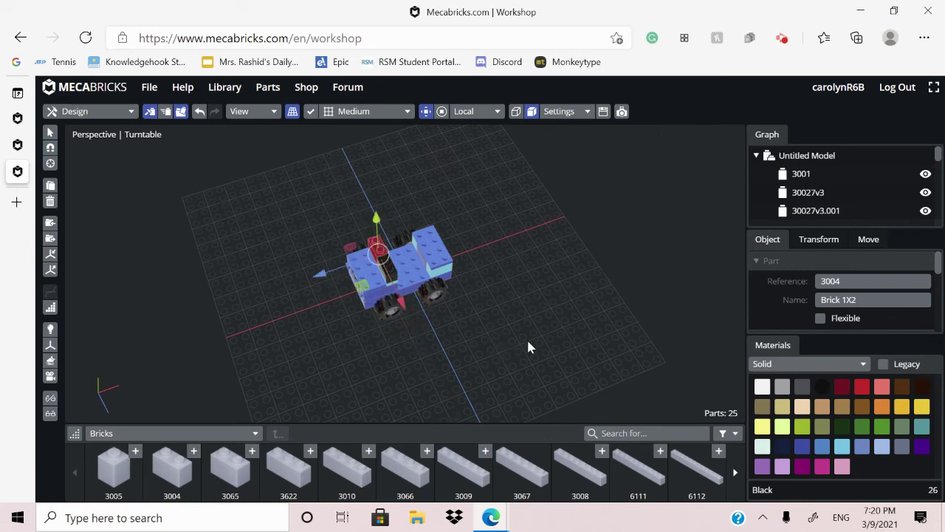
Step: Switch to the Transparent materials and colour both 1X2 bricks on the cyan plate Tr. Light Blue
left_click_drag(529, 342, 622, 323)
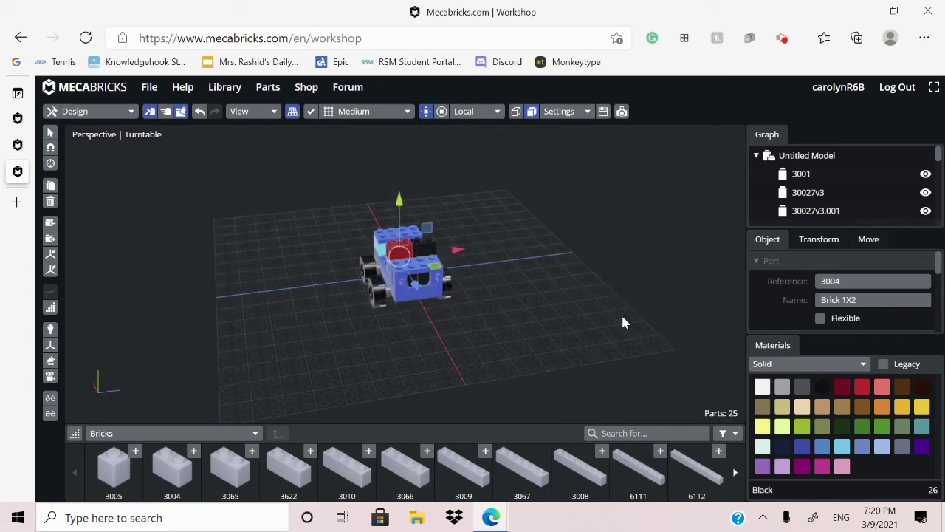
left_click(777, 364)
left_click_drag(581, 371, 643, 376)
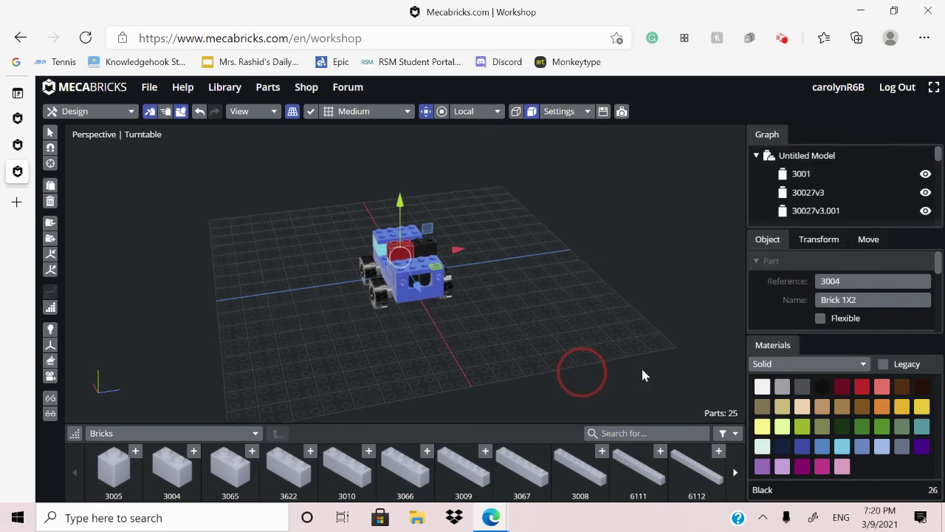
left_click(782, 368)
left_click(801, 200)
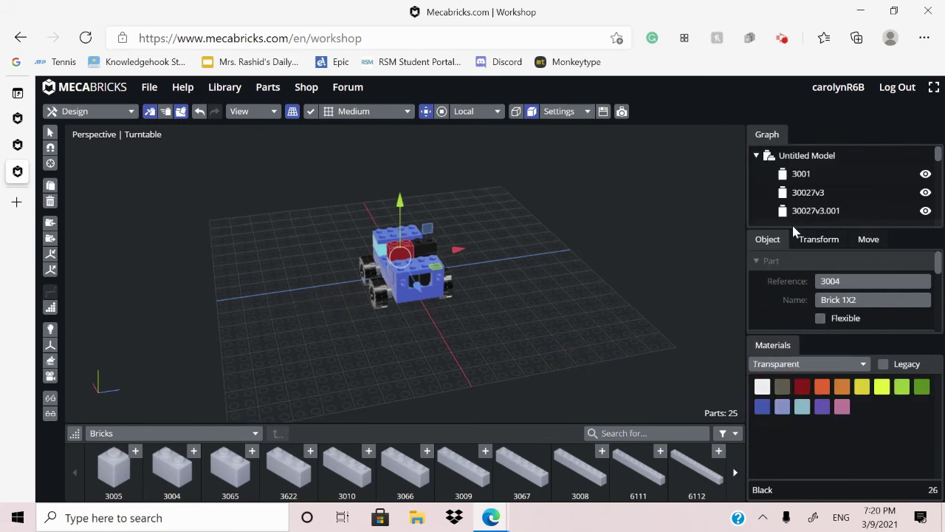
left_click(786, 412)
left_click(804, 414)
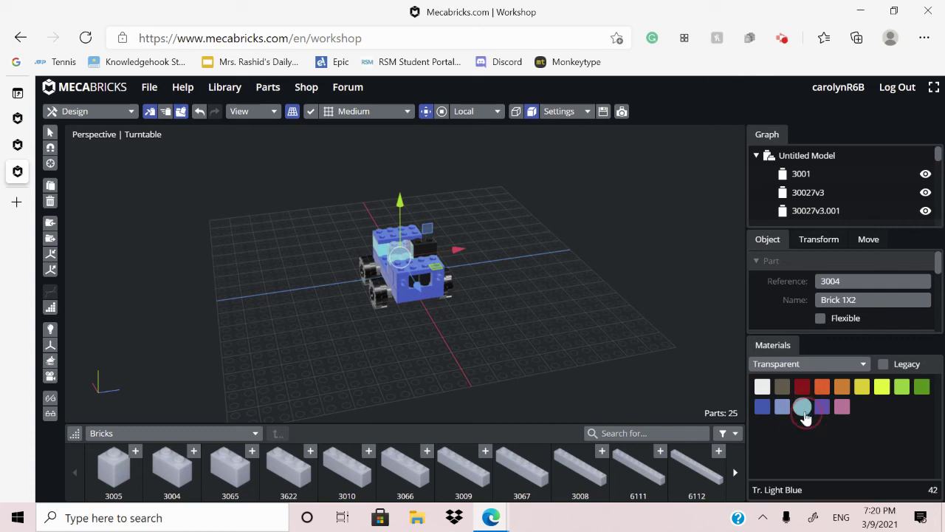
left_click(435, 254)
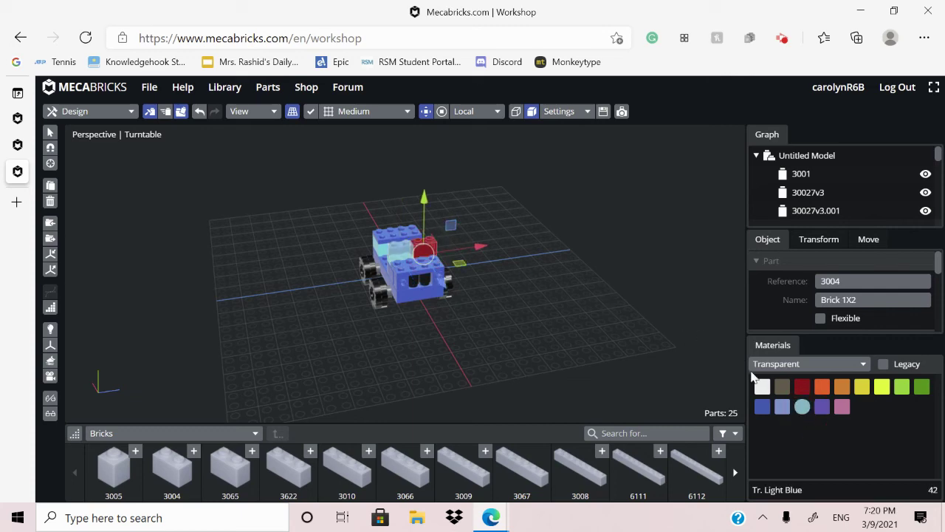
left_click(801, 407)
left_click(525, 356)
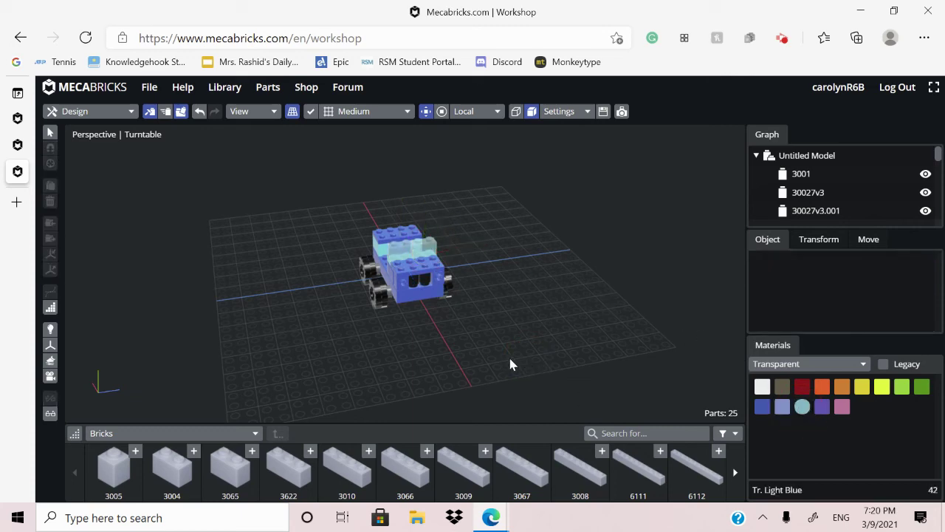
Step: Switch the parts catalogue to Plates - Special - Circles
left_click_drag(510, 362, 525, 359)
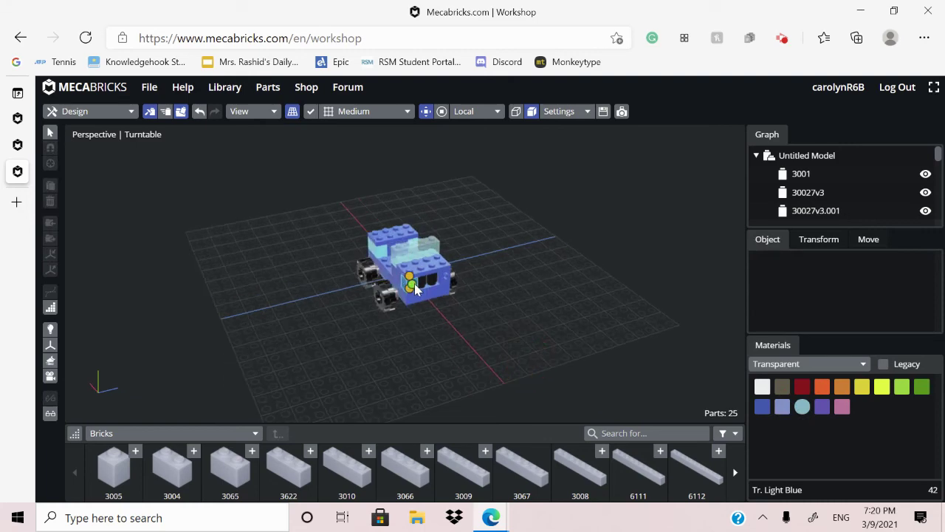
left_click(185, 433)
scroll(182, 393, "down", 8)
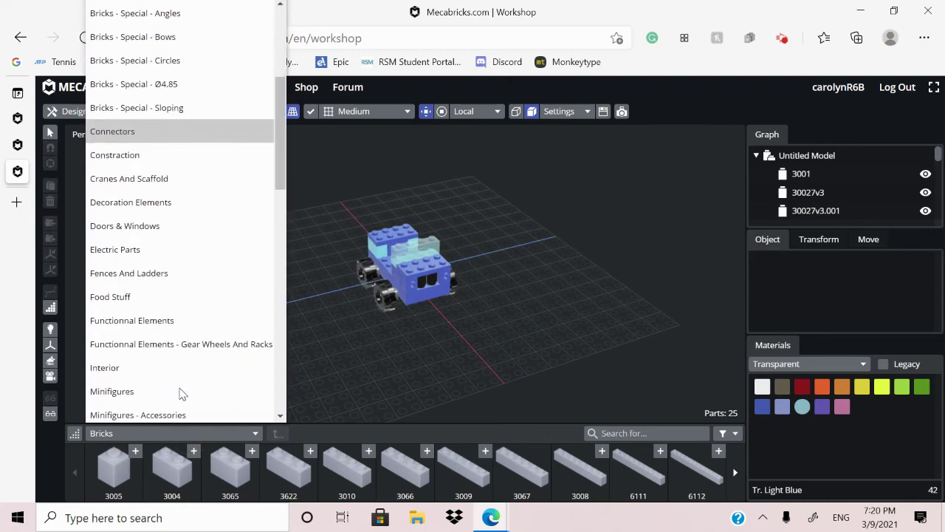
scroll(183, 394, "down", 3)
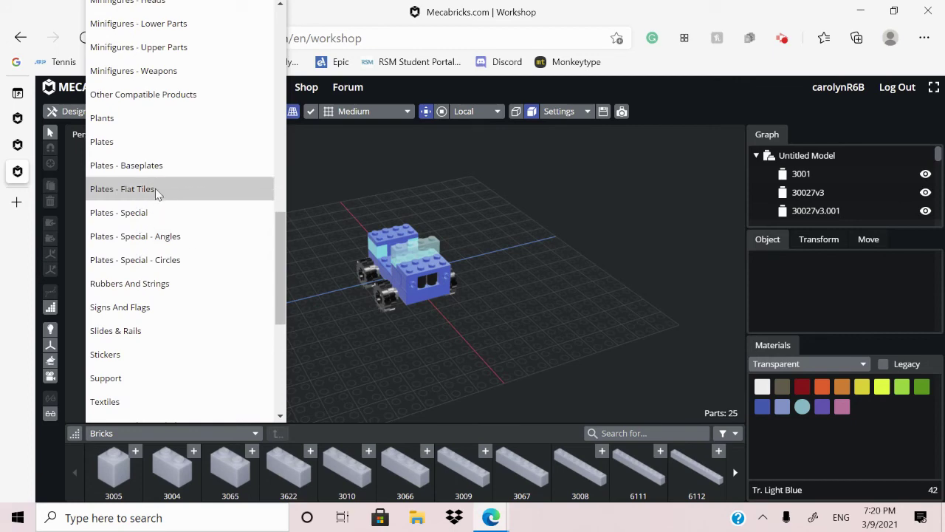
left_click(168, 259)
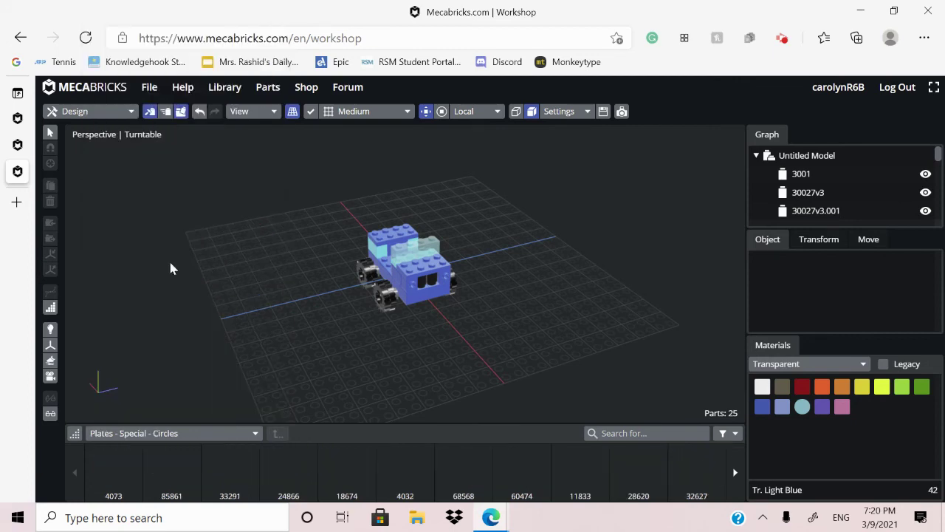
Step: Attach a Round Plate 1X1 (4073) to each of the two side knobs on the vehicle's front, coloured Tr. Fluor. Green
right_click_drag(391, 365, 407, 338)
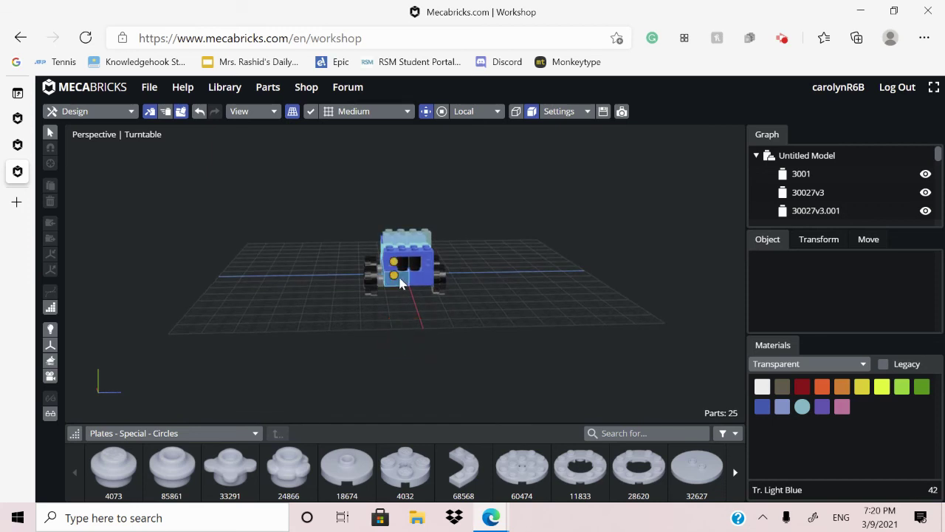
mouse_move(400, 283)
right_mouse_down()
mouse_move(438, 338)
mouse_move(399, 287)
right_mouse_up()
left_click(394, 270)
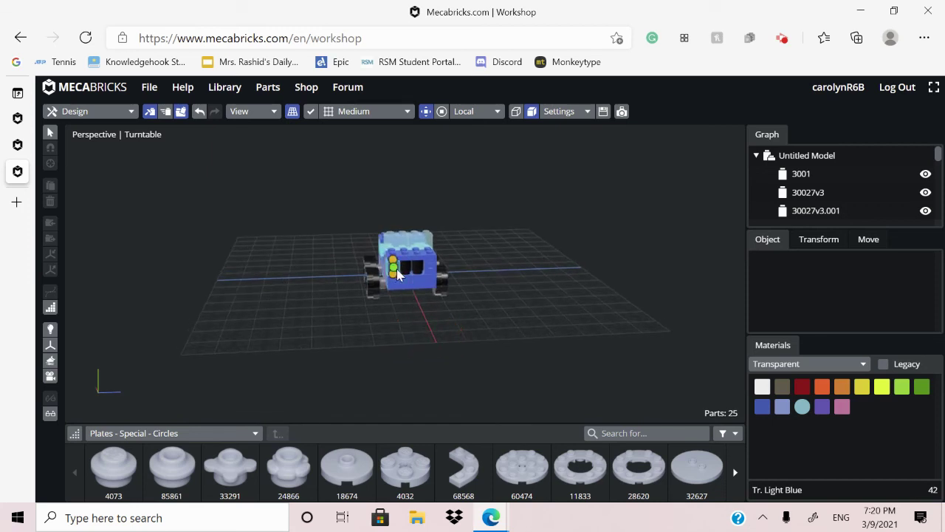
left_click(397, 275)
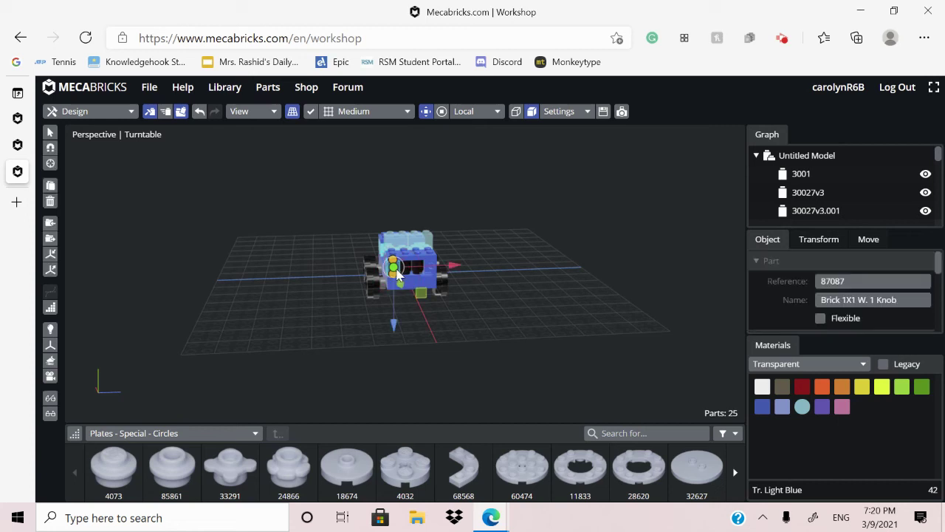
left_click(127, 486)
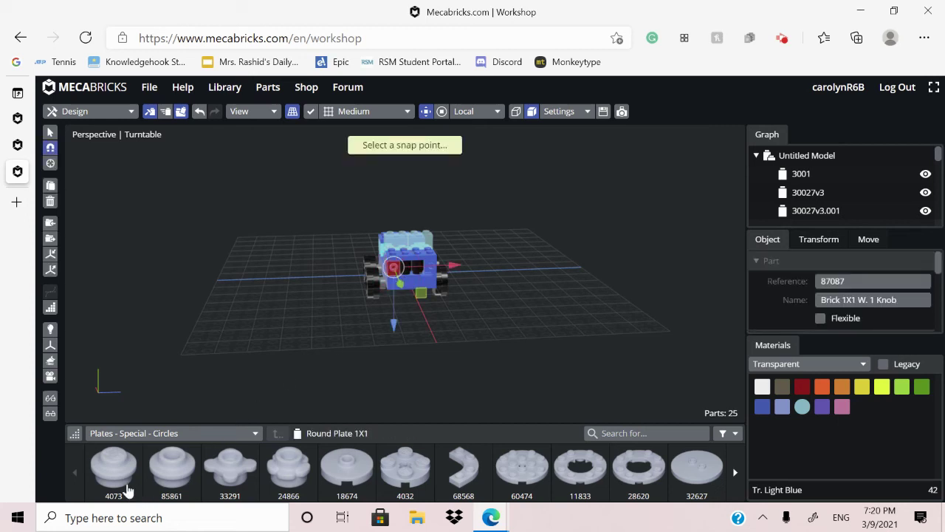
left_click(393, 268)
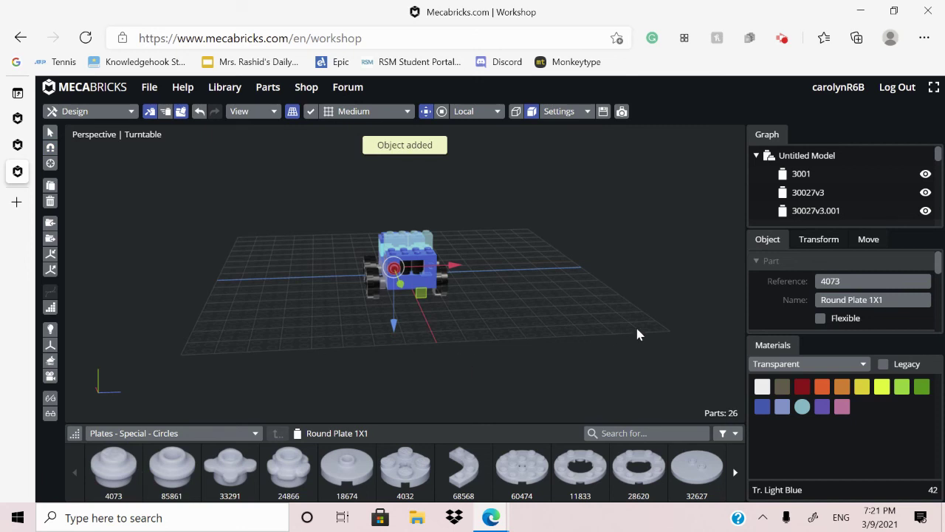
left_click(882, 388)
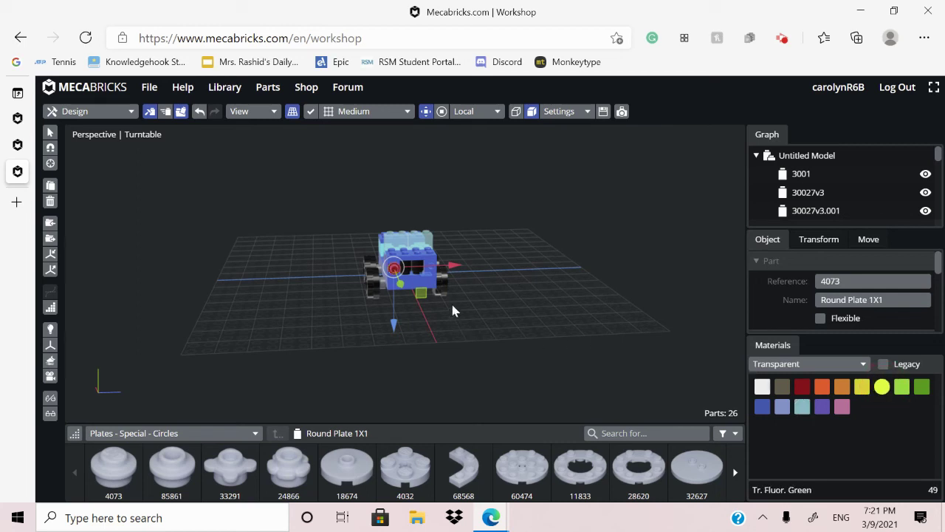
left_click(435, 271)
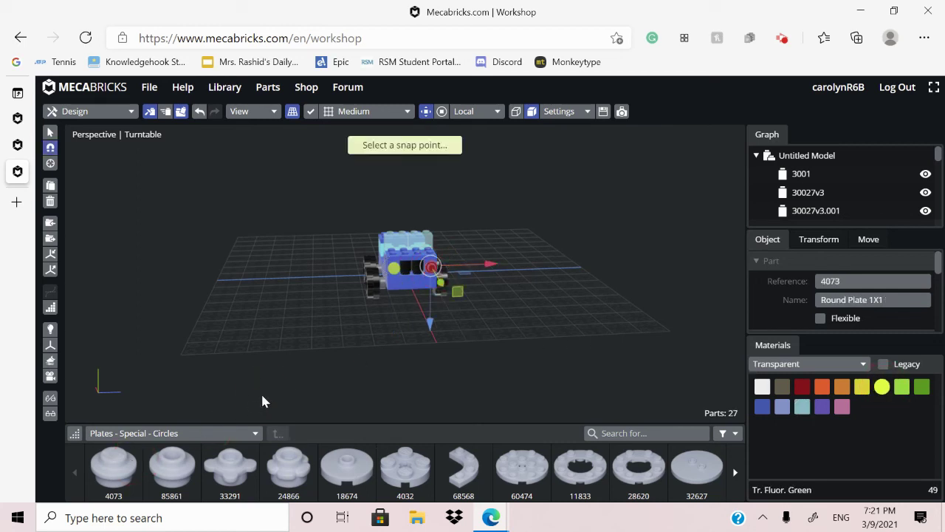
left_click_drag(264, 396, 548, 358)
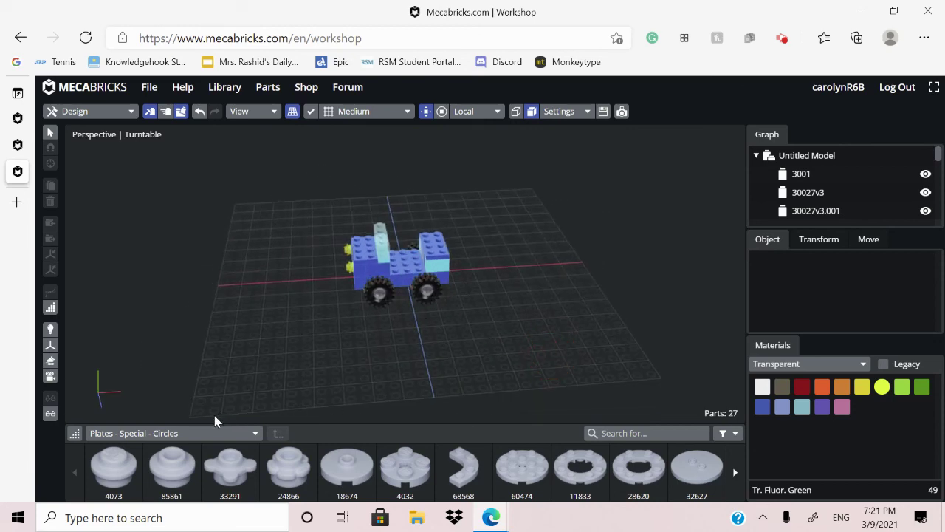
Step: Switch the parts catalogue to Bricks and add a Brick 1X2 Without Pin (3065) on top of the Brick 2X8 base
left_click(194, 434)
scroll(158, 314, "up", 10)
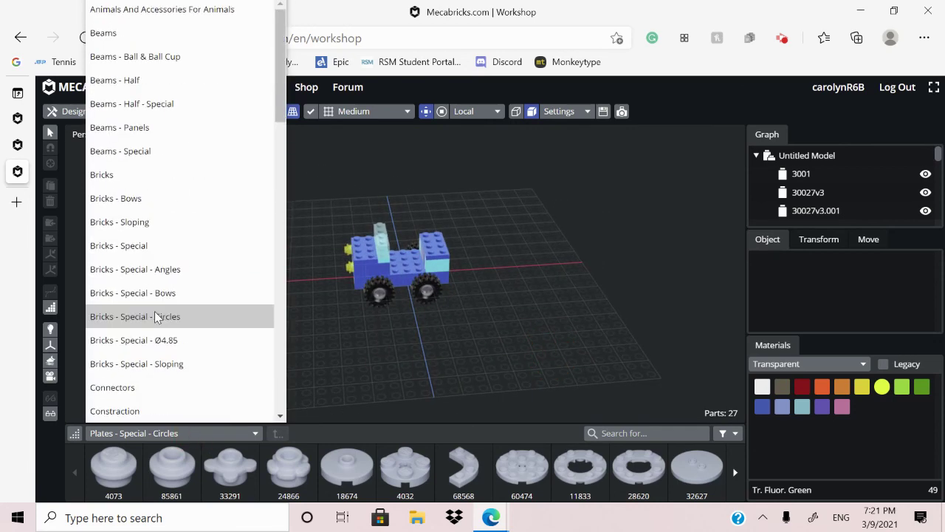
left_click(154, 178)
left_click(403, 266)
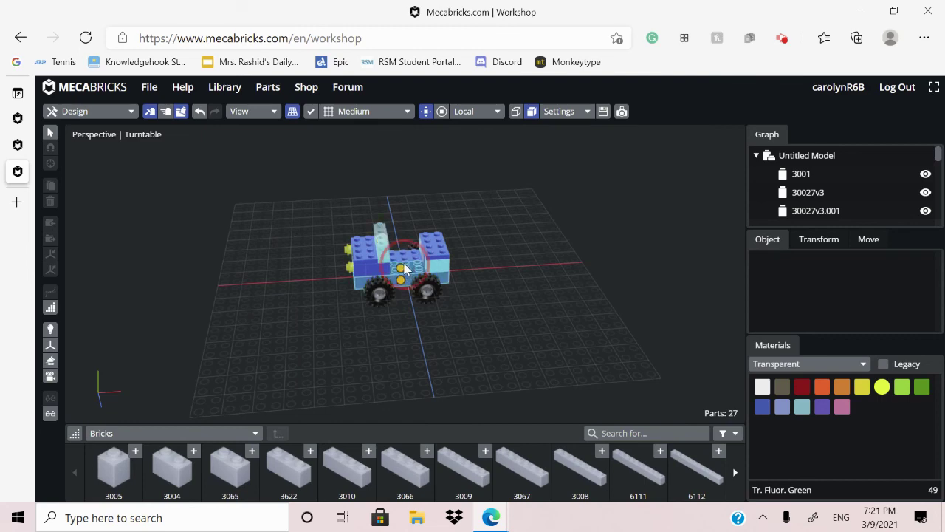
left_click(403, 268)
key("s")
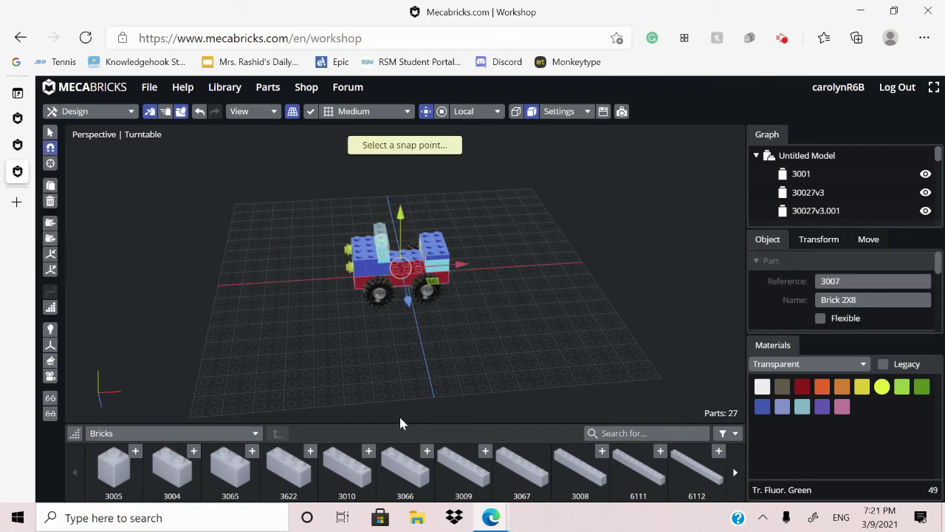
left_click(210, 475)
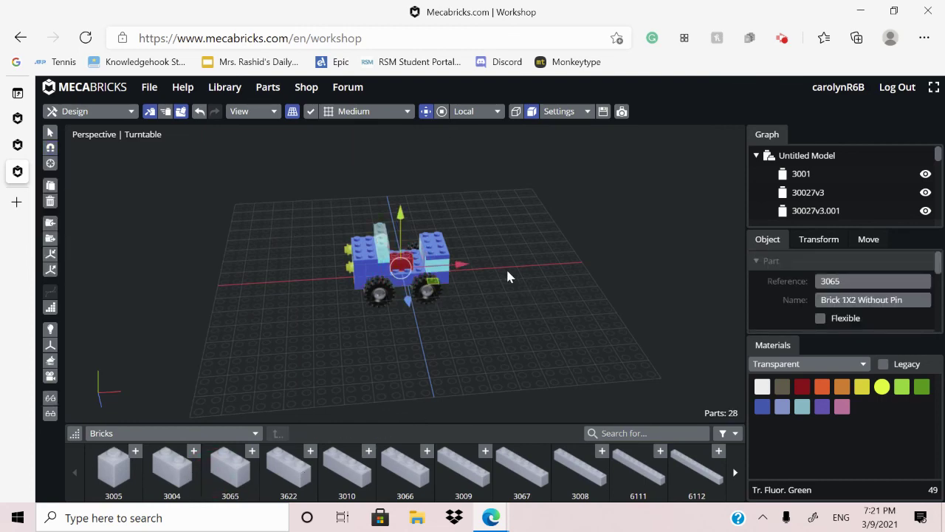
Step: Turn the Brick 1X2 Without Pin a quarter turn and shift it back against the rear block of the vehicle
left_click(475, 266)
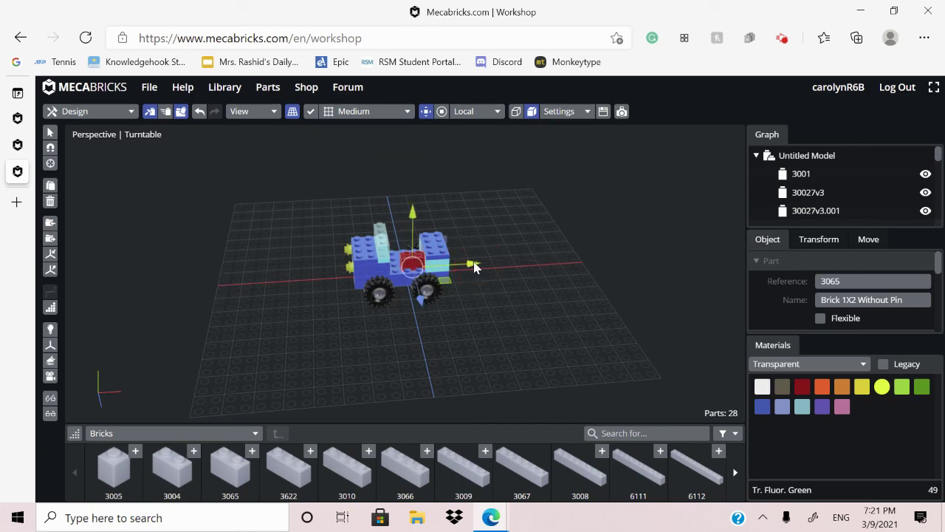
left_click(412, 265)
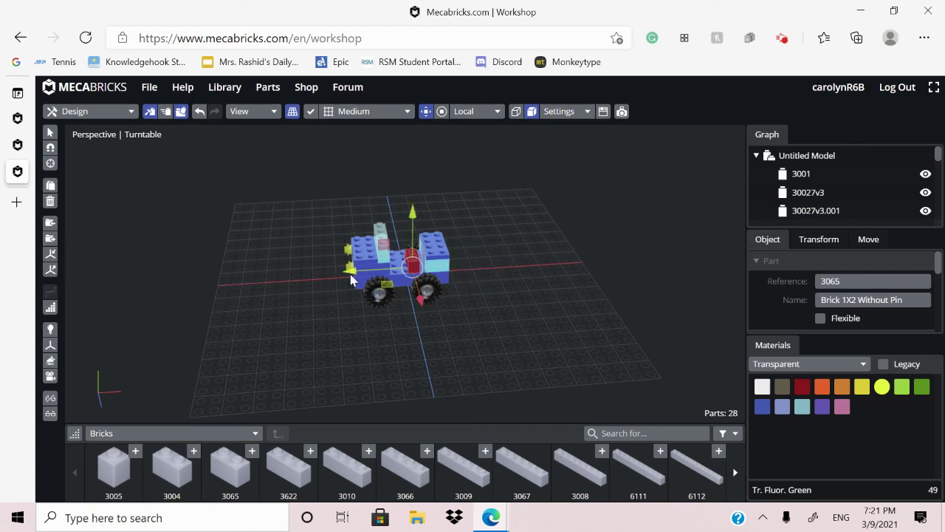
key("Escape")
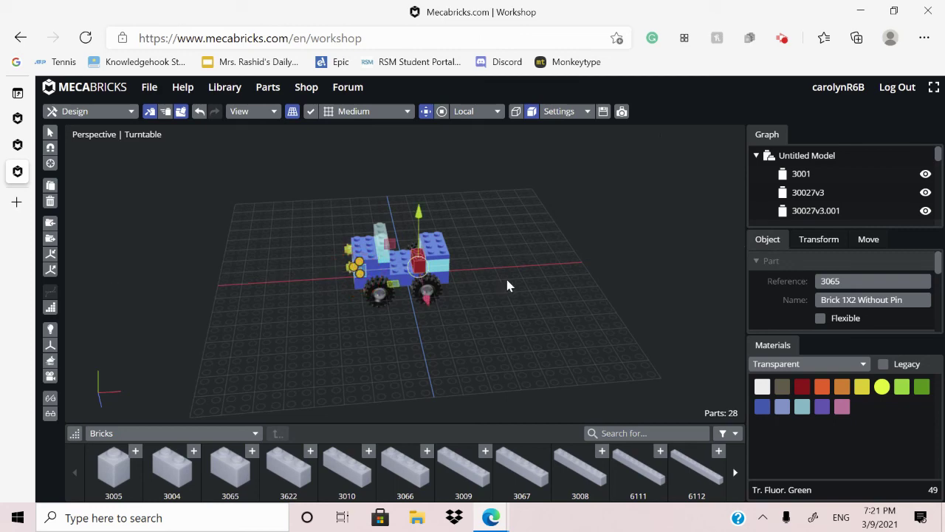
Step: Switch to the Solid materials and colour the Brick 1X2 Without Pin Black
left_click(787, 366)
left_click(796, 129)
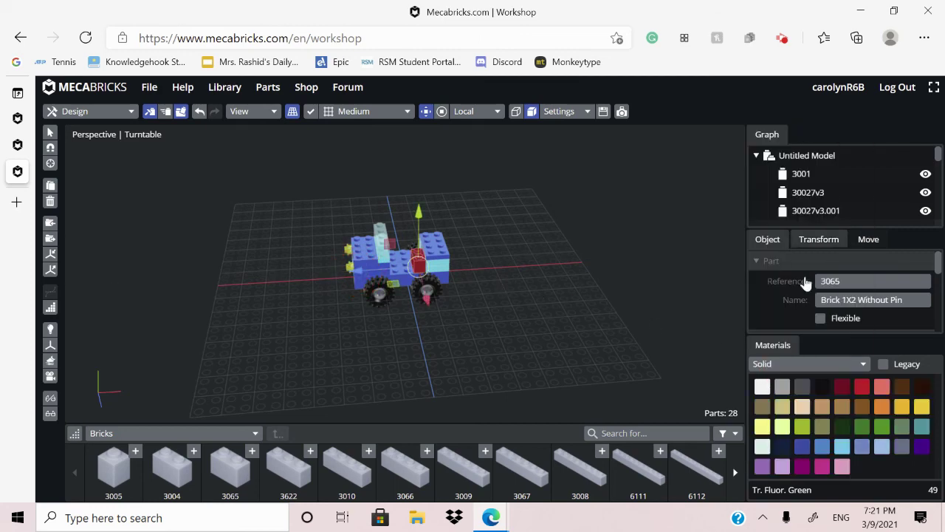
left_click(821, 383)
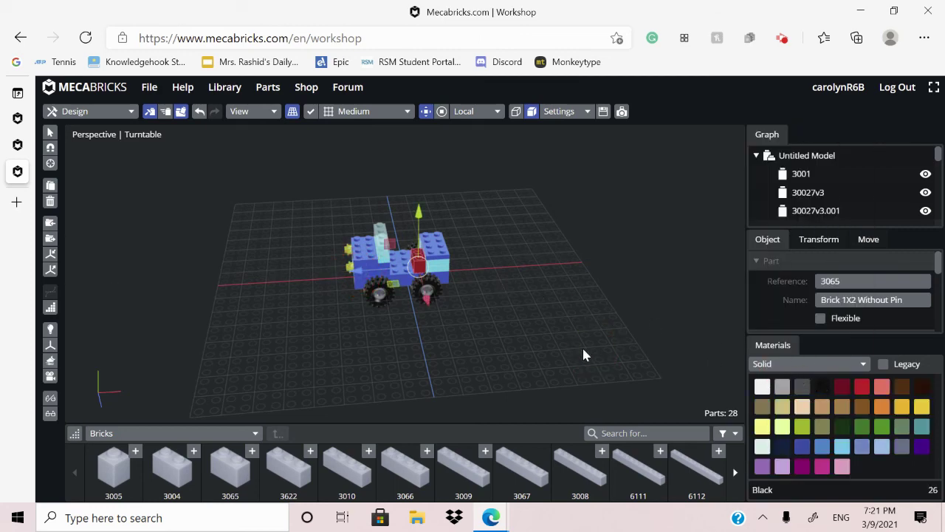
left_click_drag(583, 350, 475, 374)
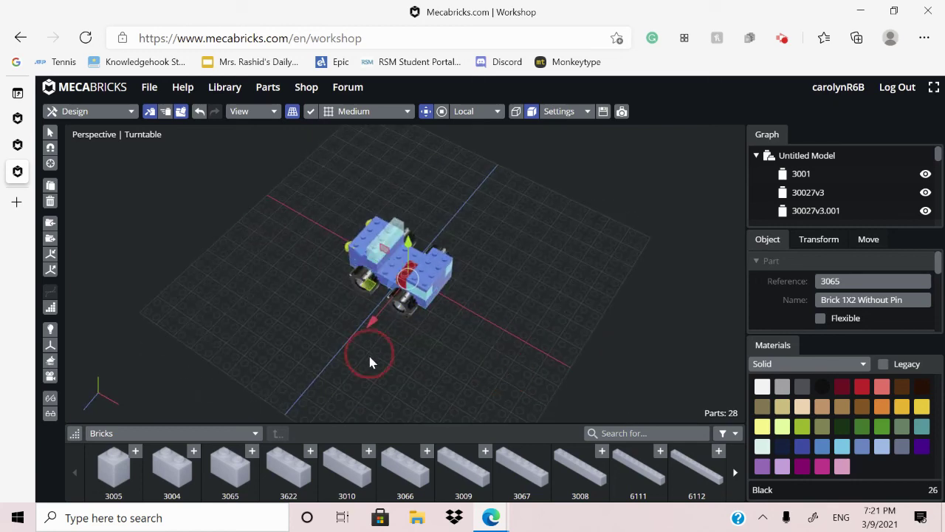
left_click_drag(368, 353, 305, 398)
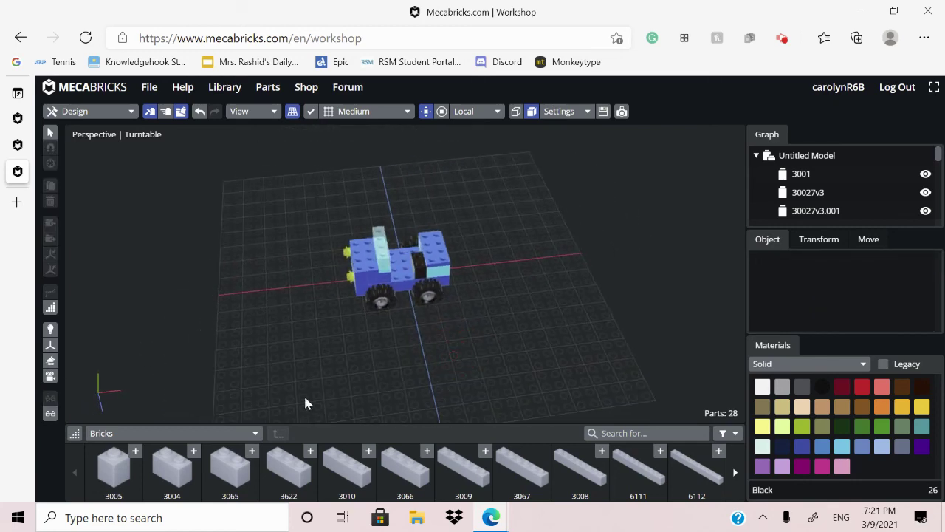
Step: Browse the Transportation - Aviation, Textiles and Bricks - Sloping categories of the parts catalogue for other available parts
left_click(237, 434)
scroll(228, 370, "down", 3)
scroll(180, 347, "up", 4)
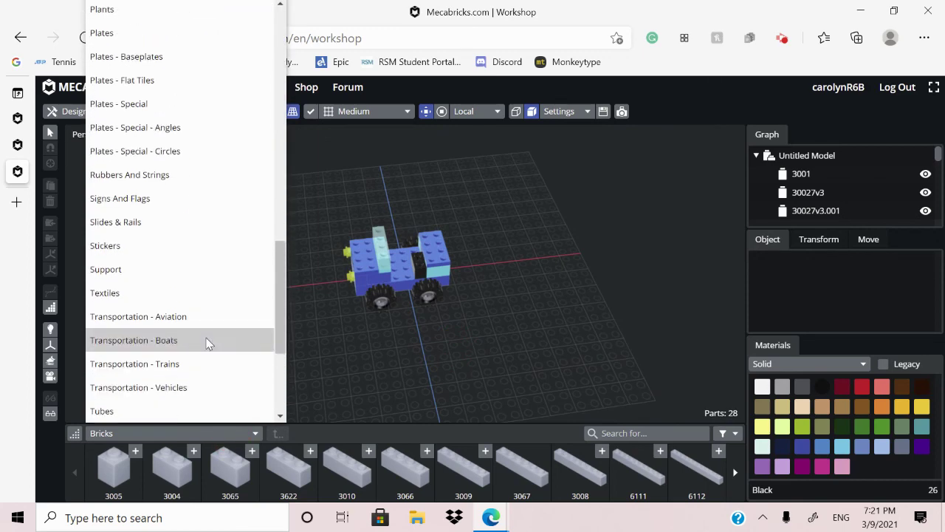
left_click(177, 362)
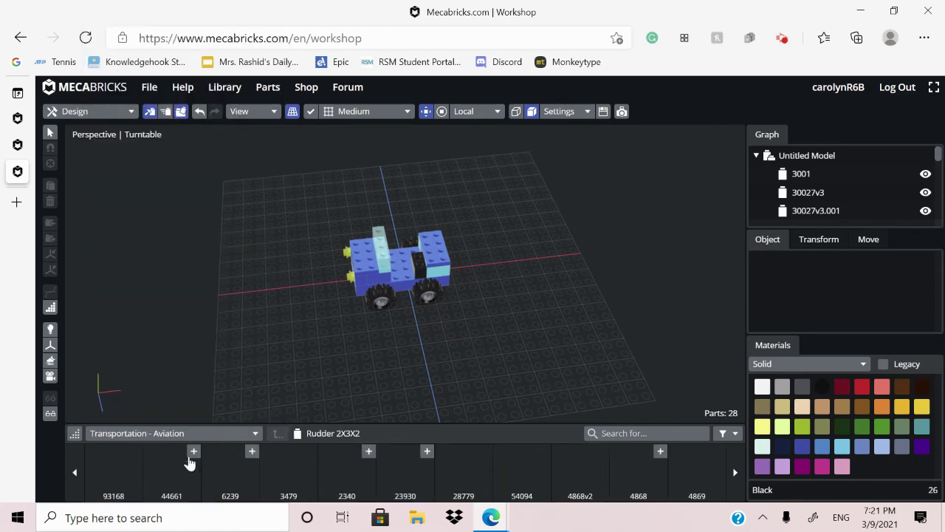
scroll(244, 473, "down", 5)
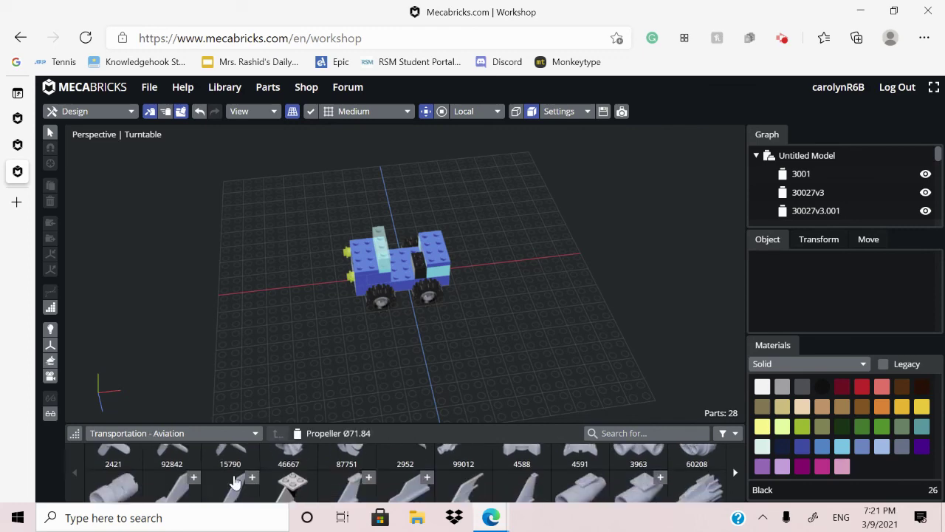
left_click(187, 434)
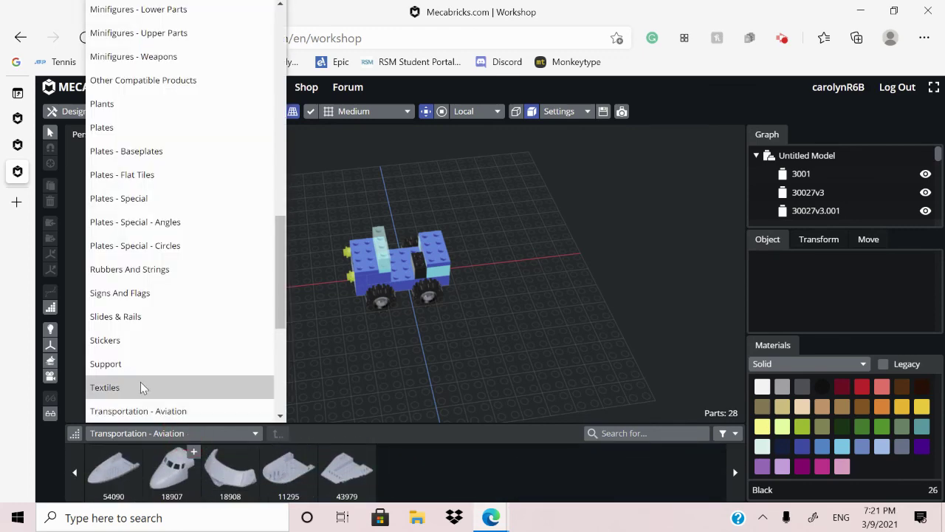
left_click(140, 383)
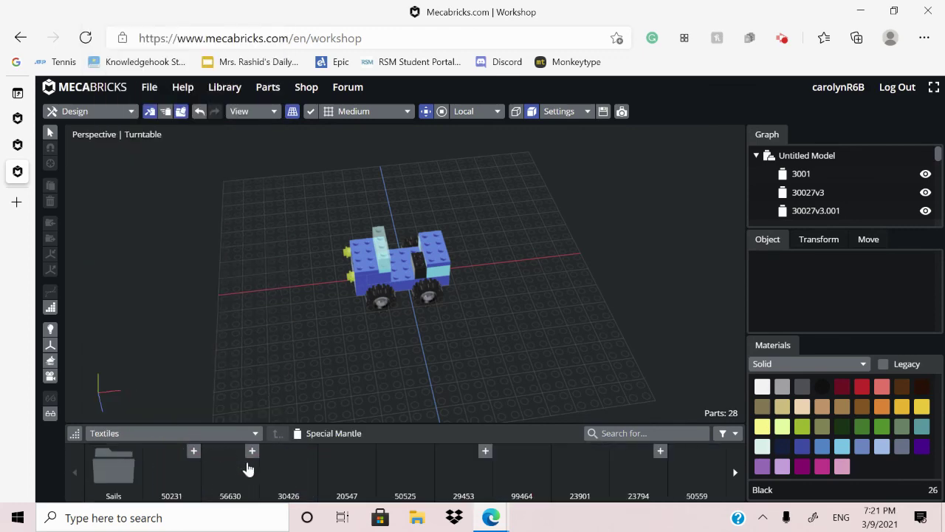
left_click(160, 441)
scroll(129, 188, "up", 4)
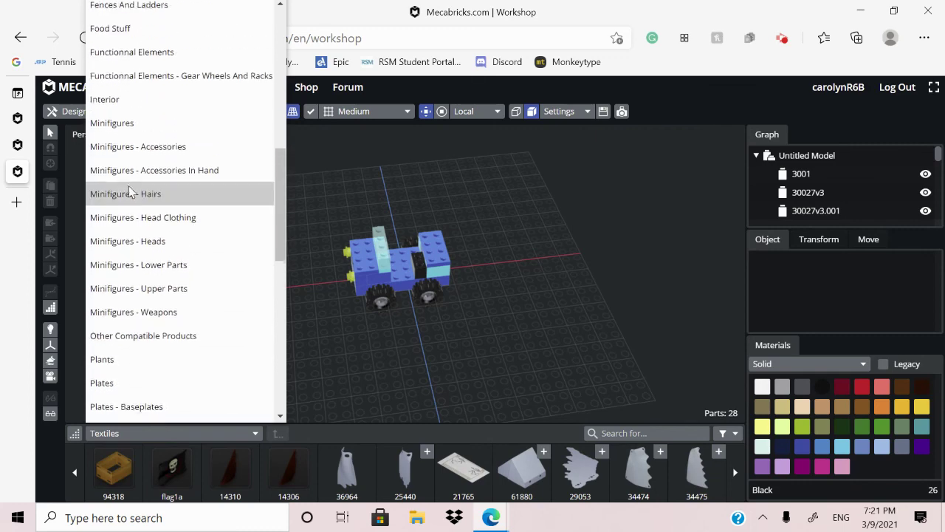
scroll(140, 164, "up", 5)
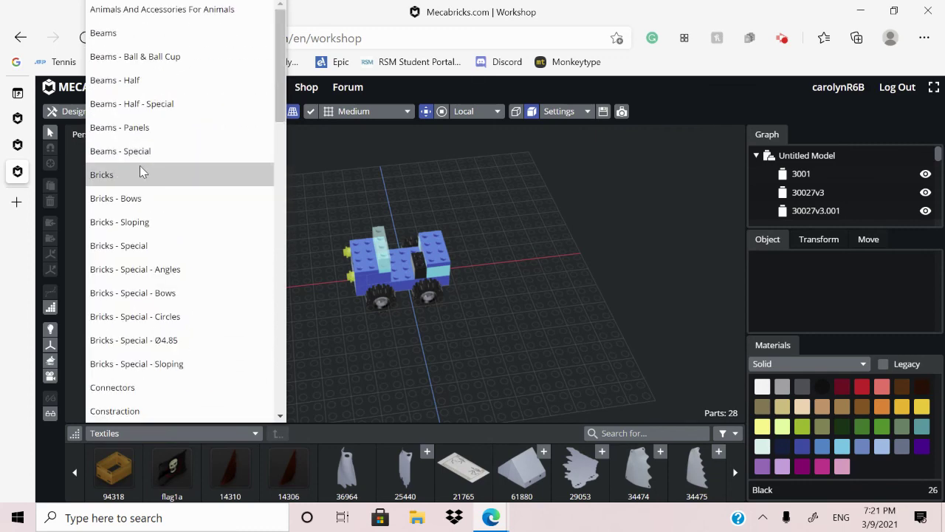
left_click(137, 219)
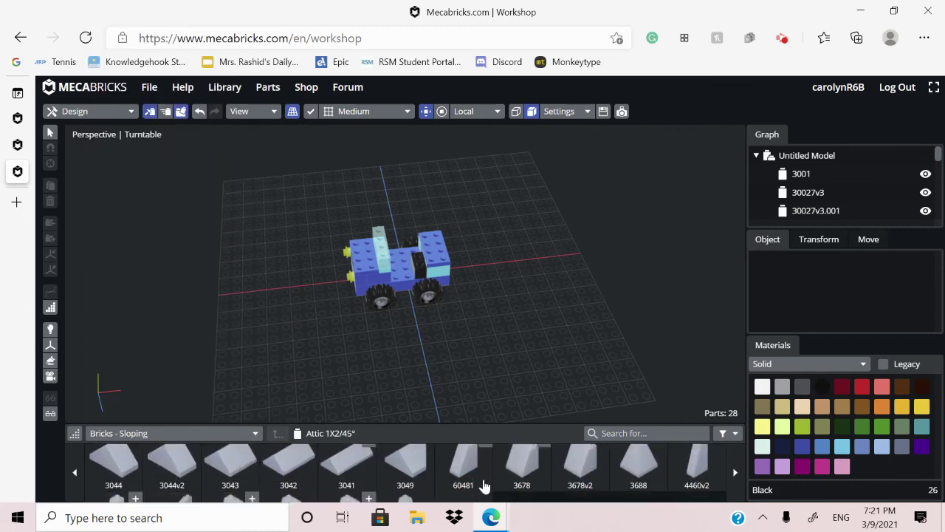
scroll(458, 481, "down", 5)
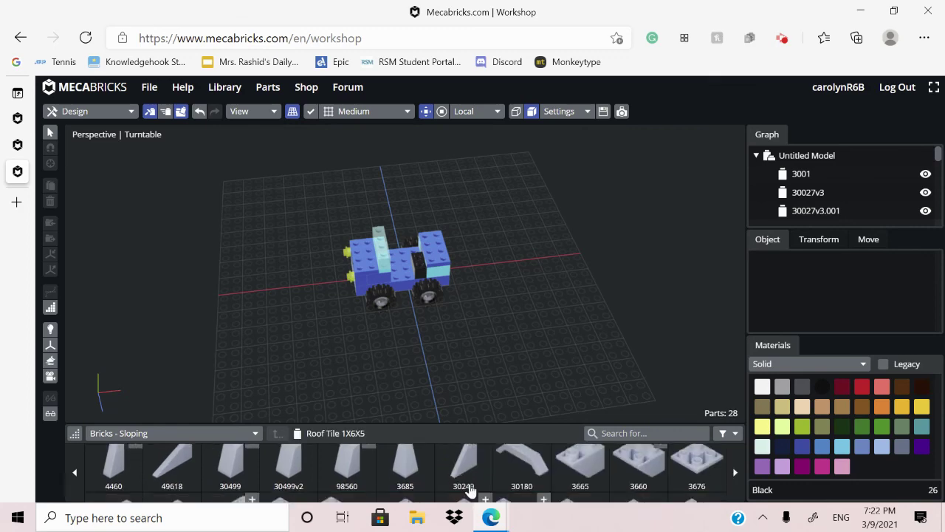
scroll(443, 475, "up", 5)
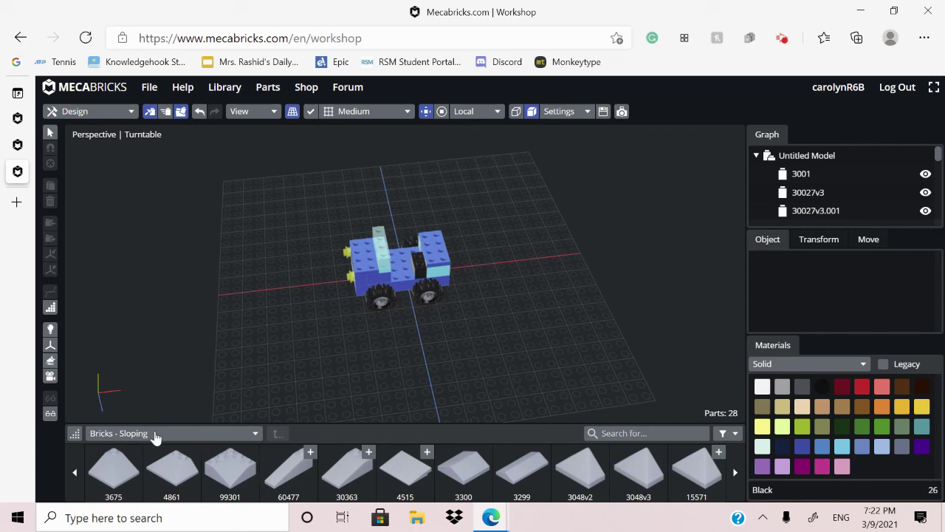
left_click_drag(404, 353, 440, 336)
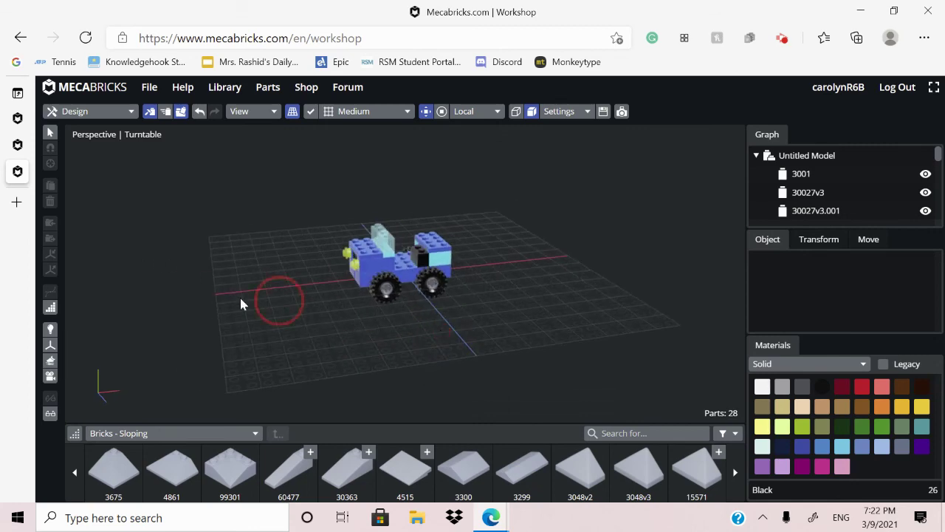
left_click_drag(241, 304, 205, 305)
left_click_drag(222, 337, 256, 337)
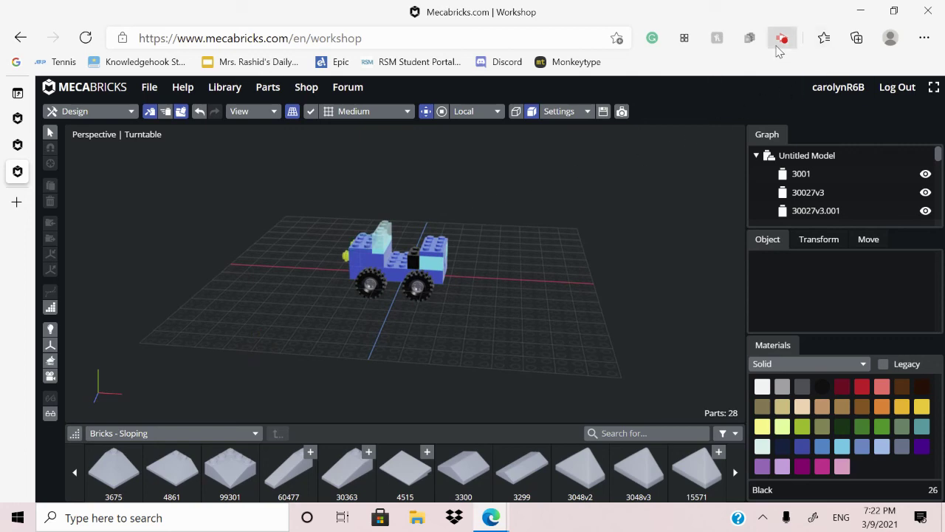